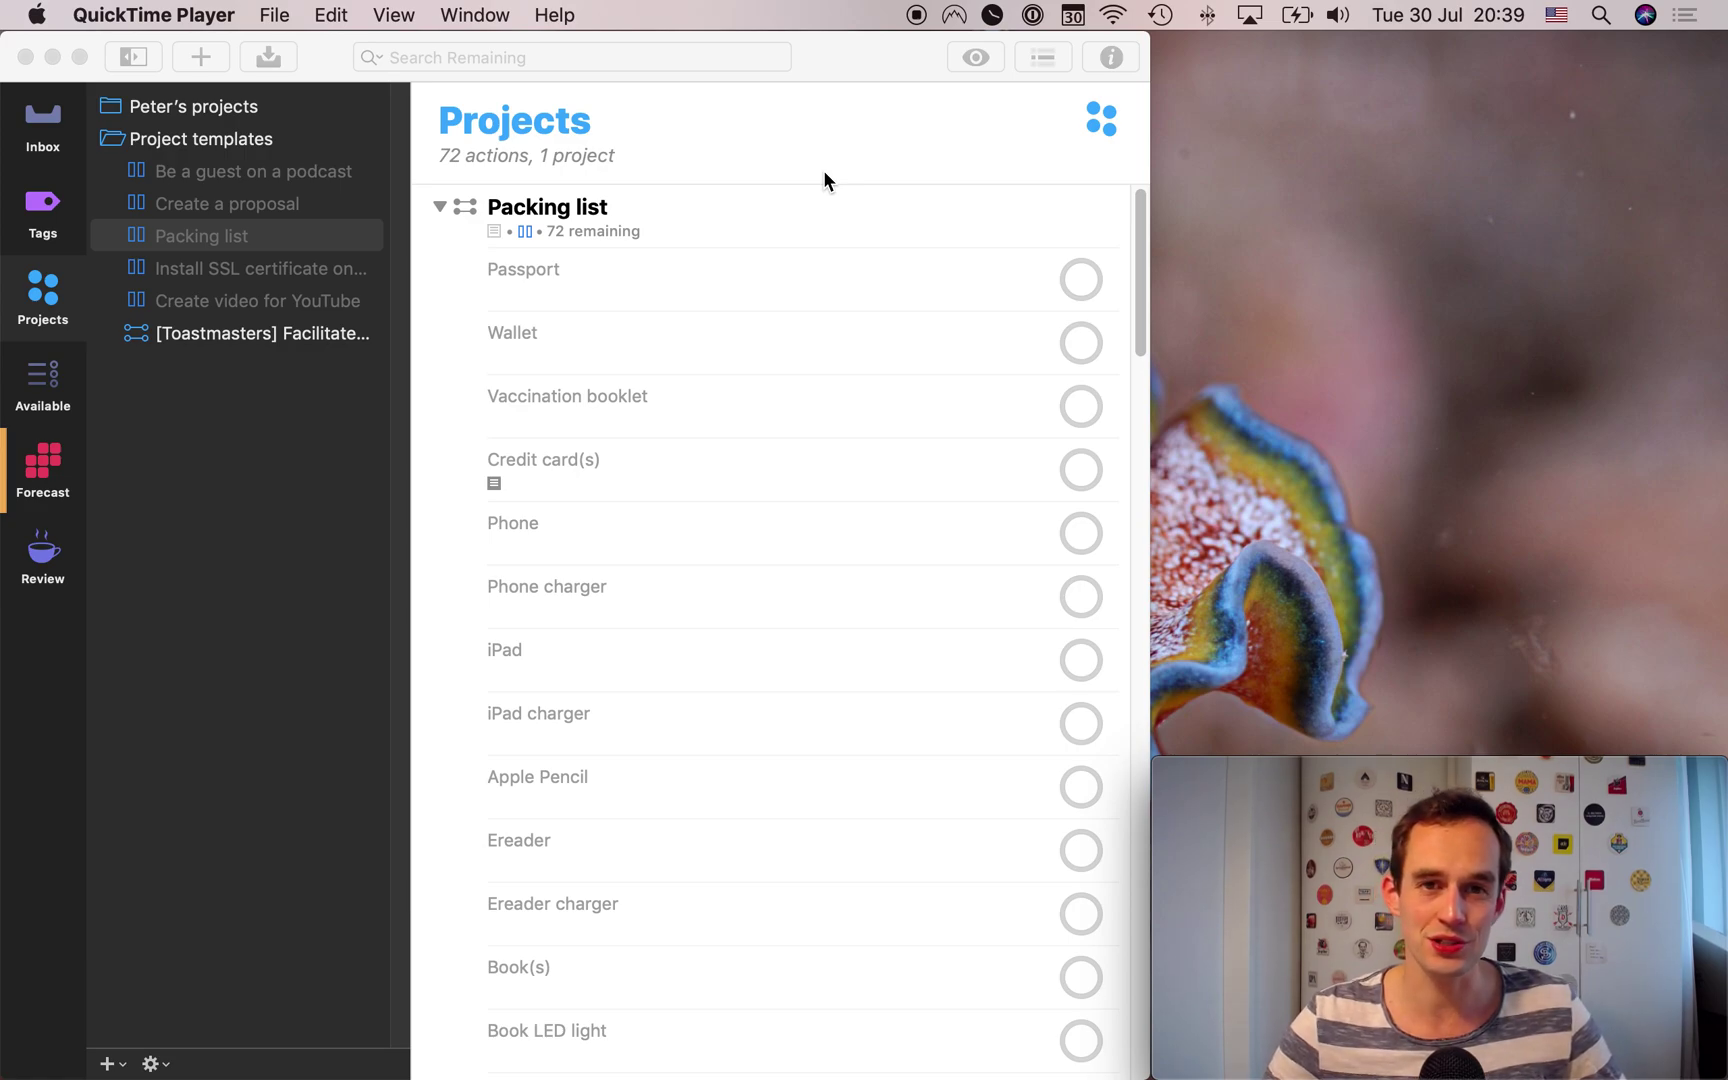
- Show the Packing list project's details, switch its status to Active, then back to On Hold
left_click(839, 150)
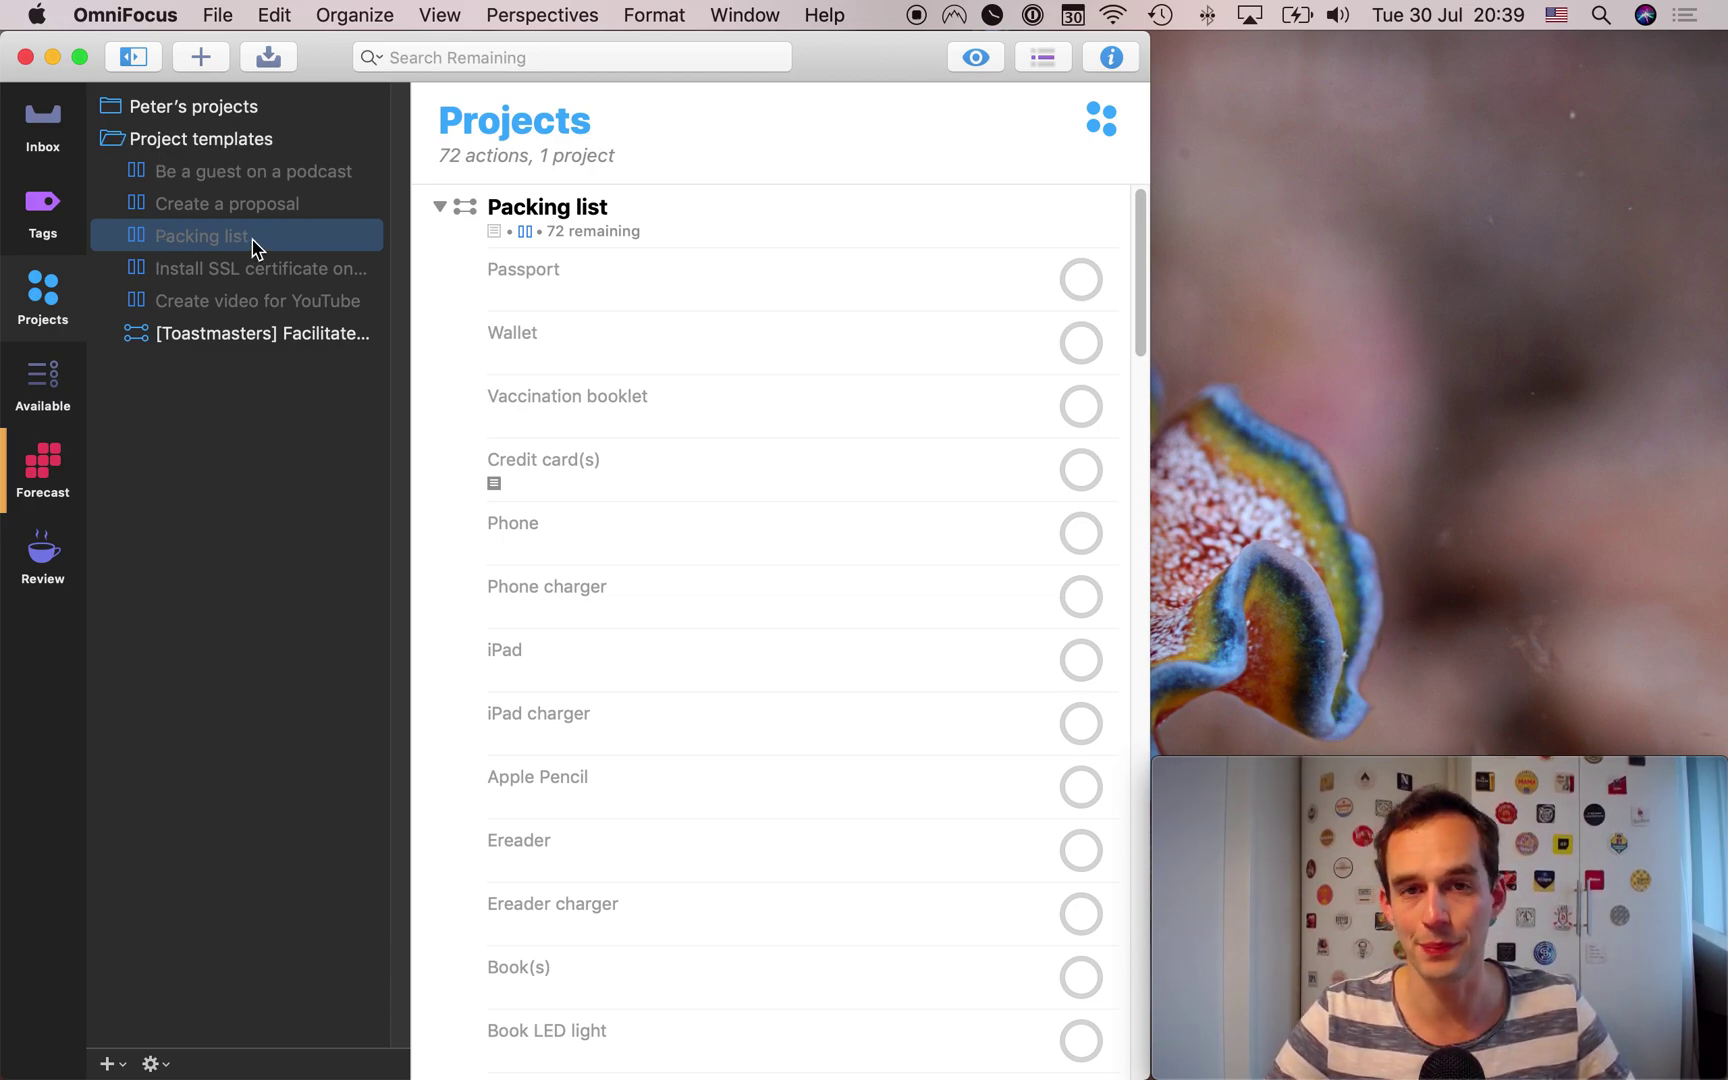
left_click(1108, 58)
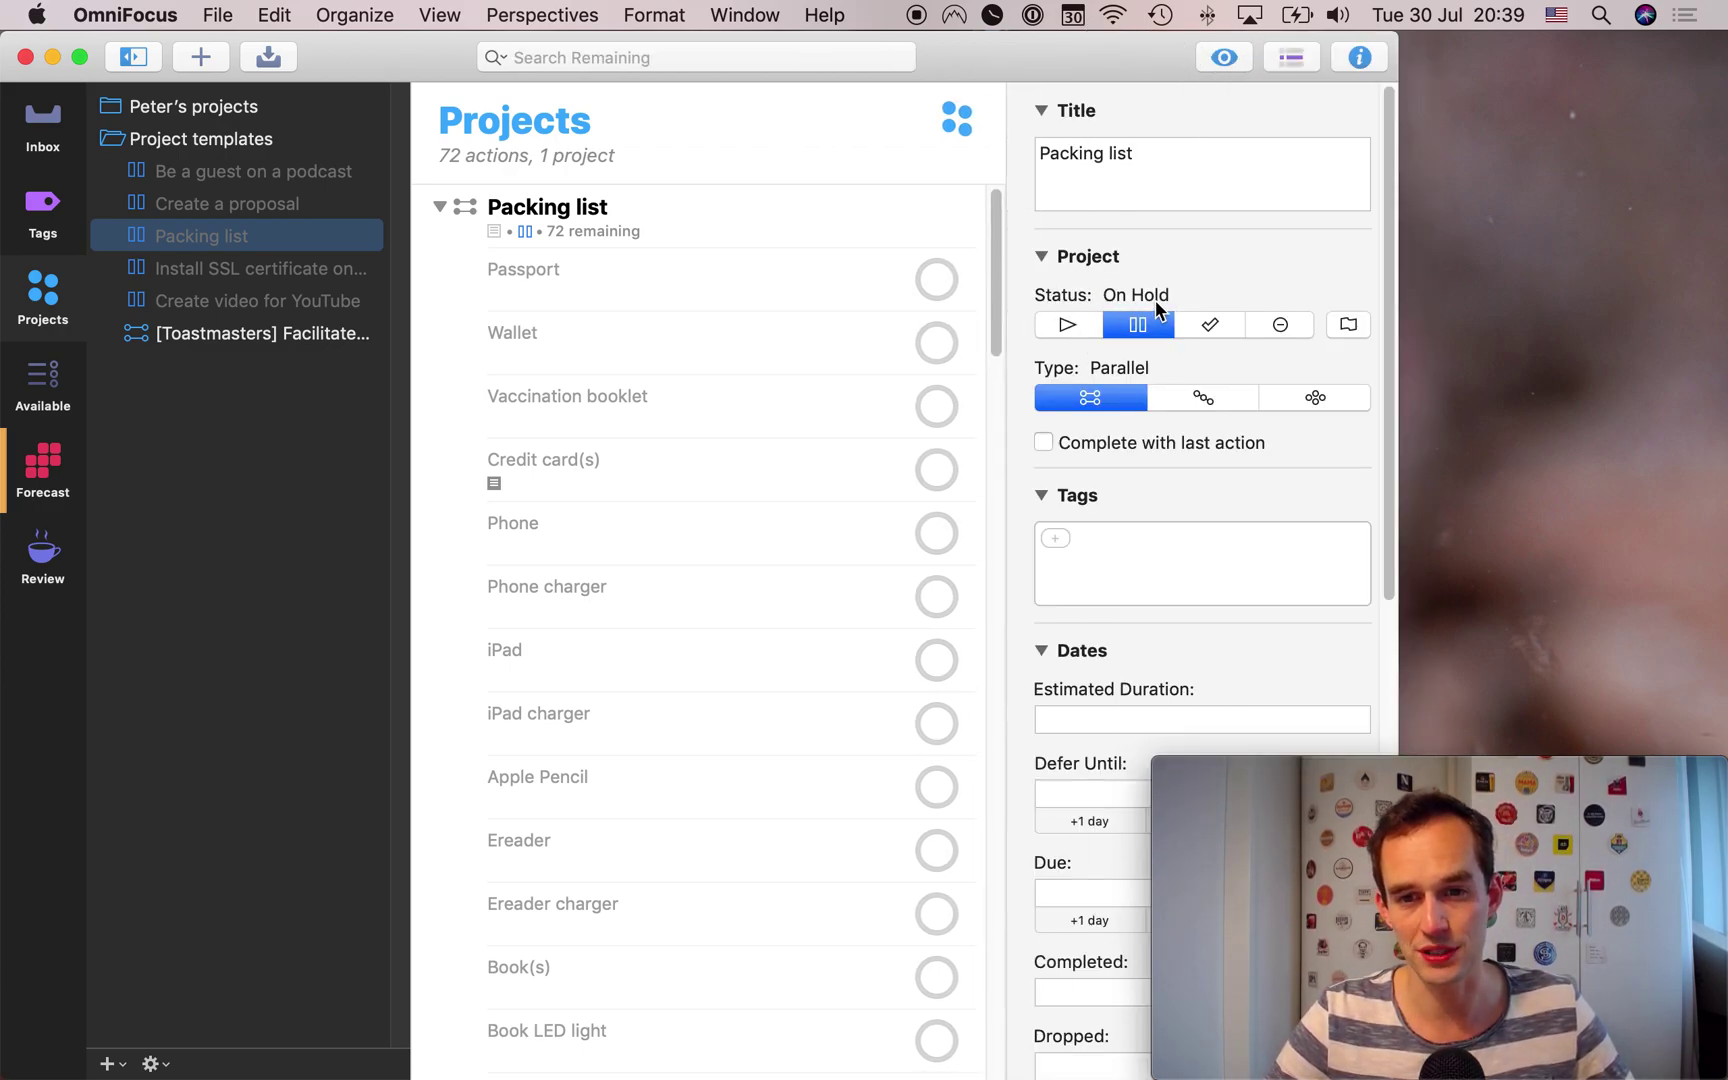
left_click(1070, 324)
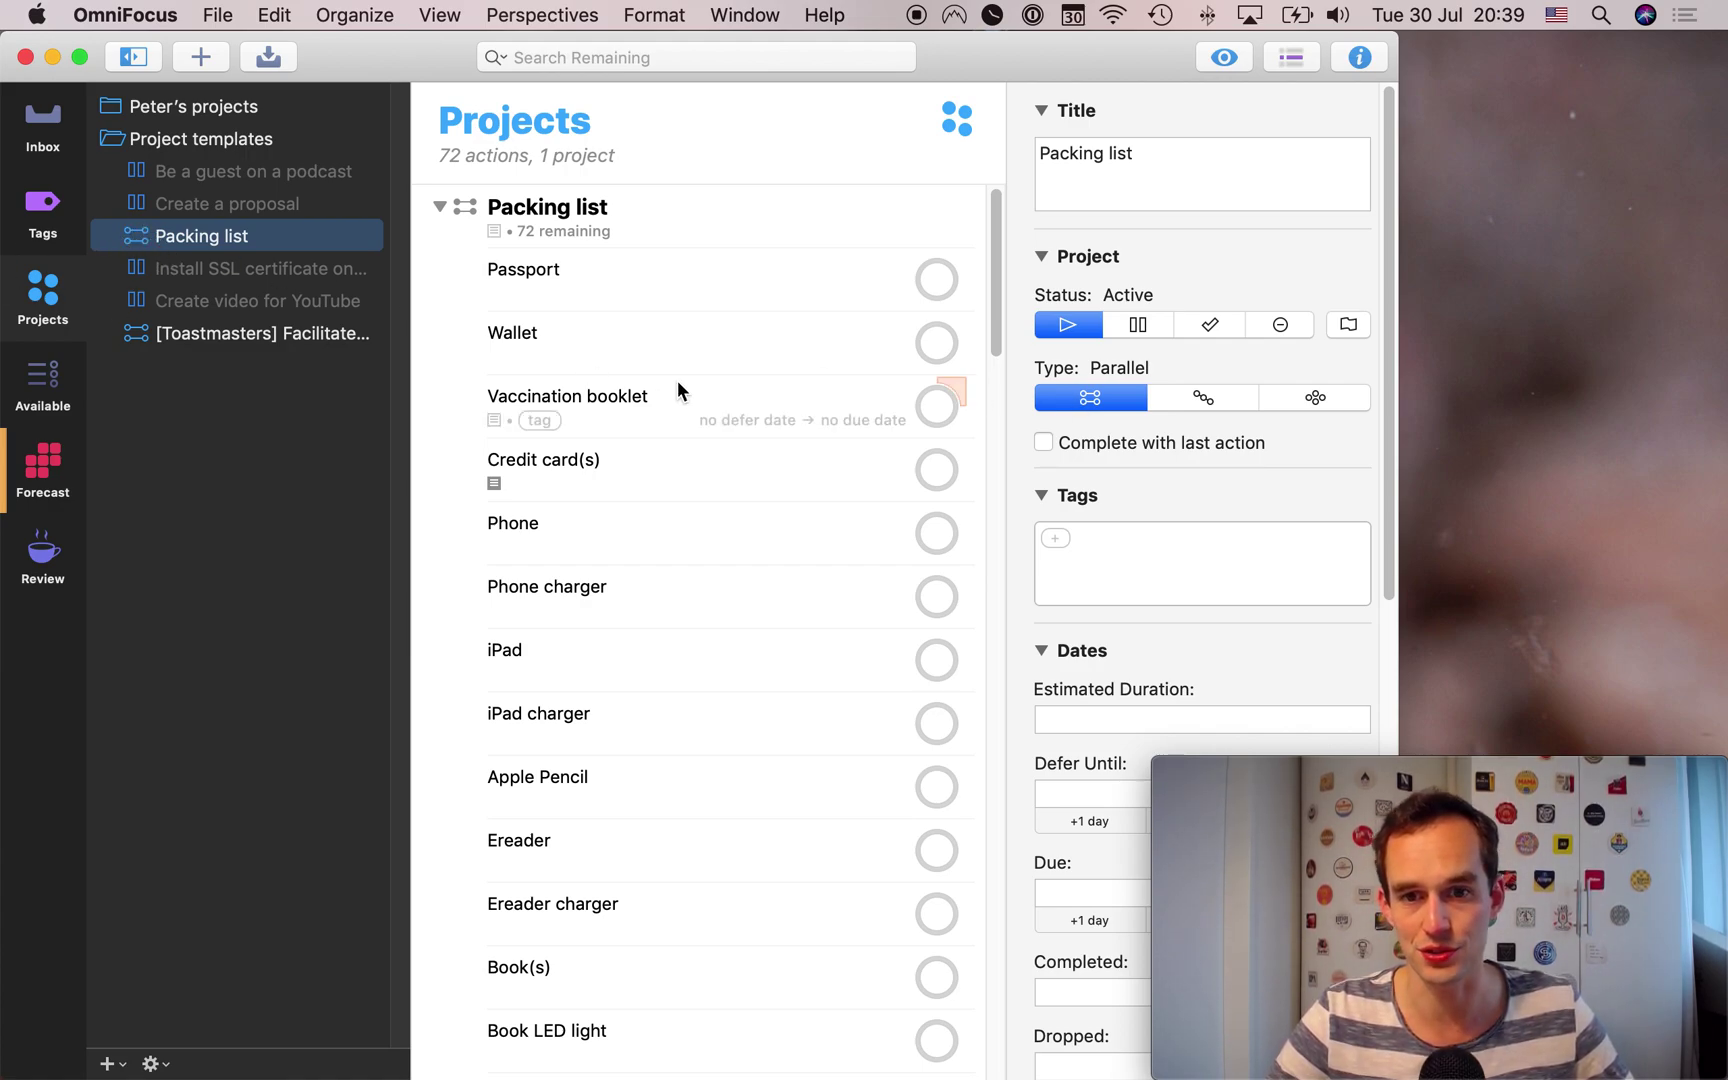
left_click(1137, 327)
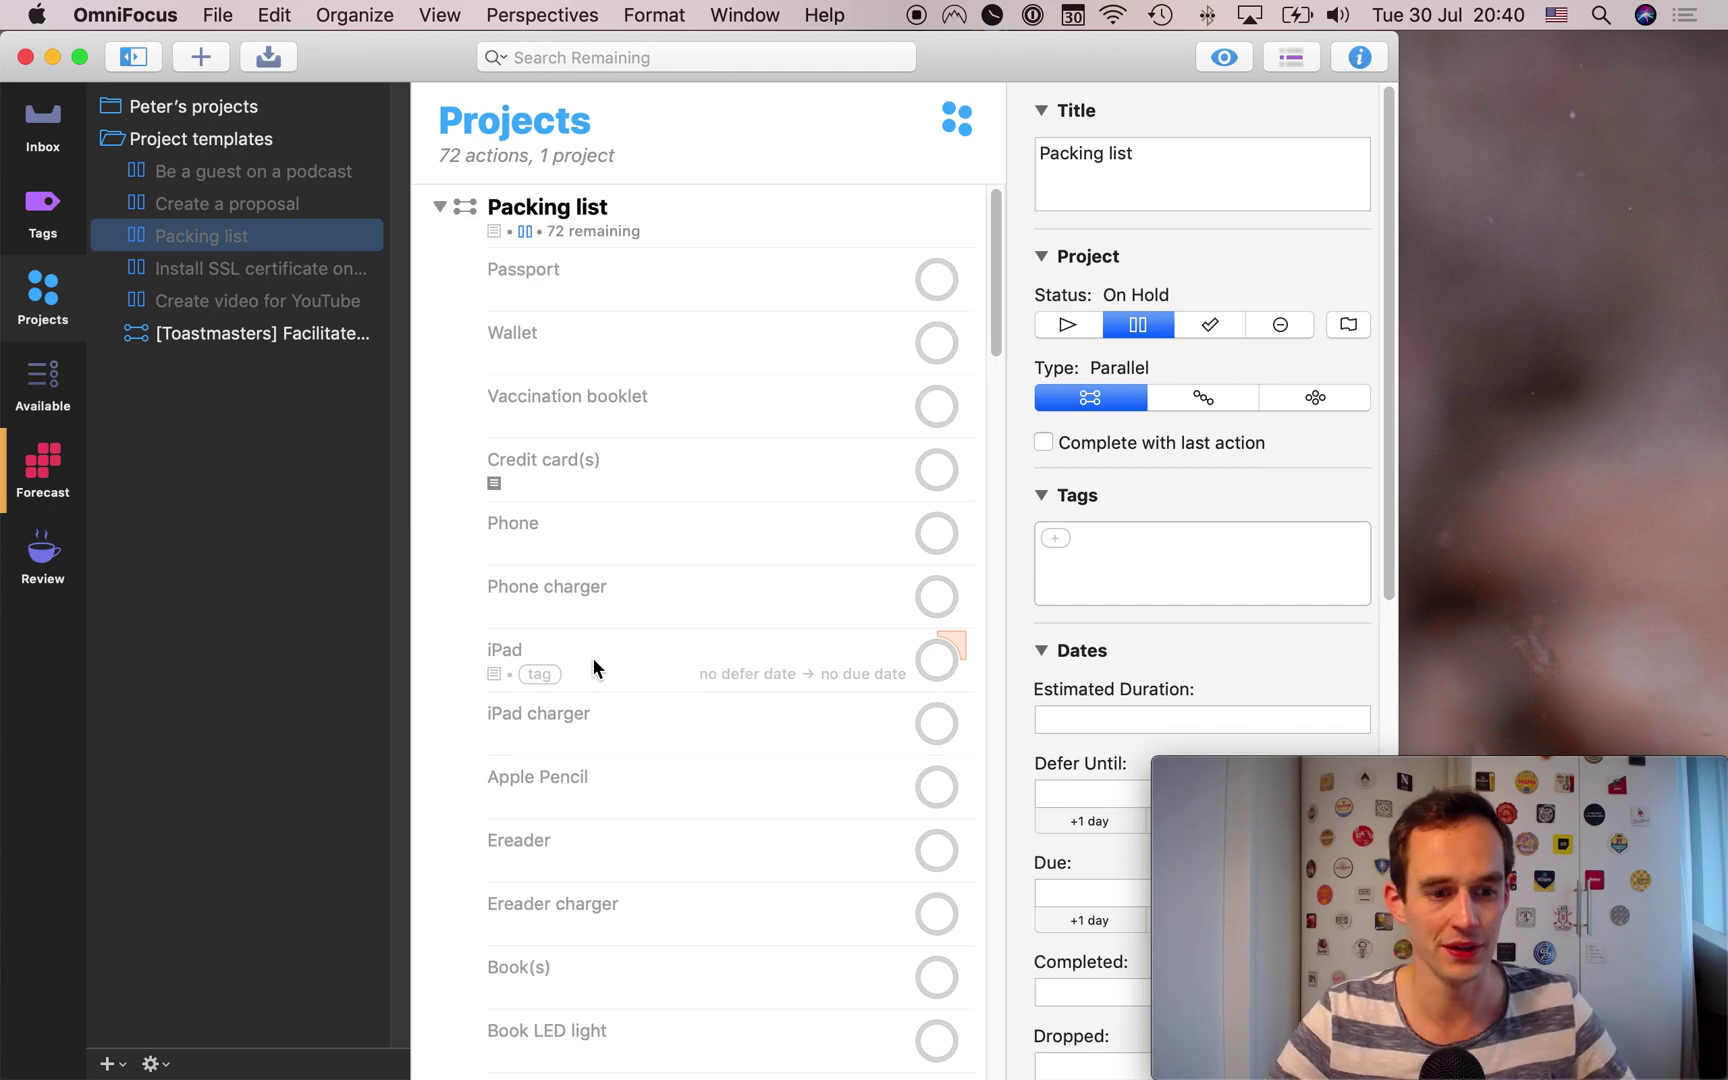
- Create a new folder named 'Trips' and move it above Project templates
left_click(112, 1063)
left_click(160, 1053)
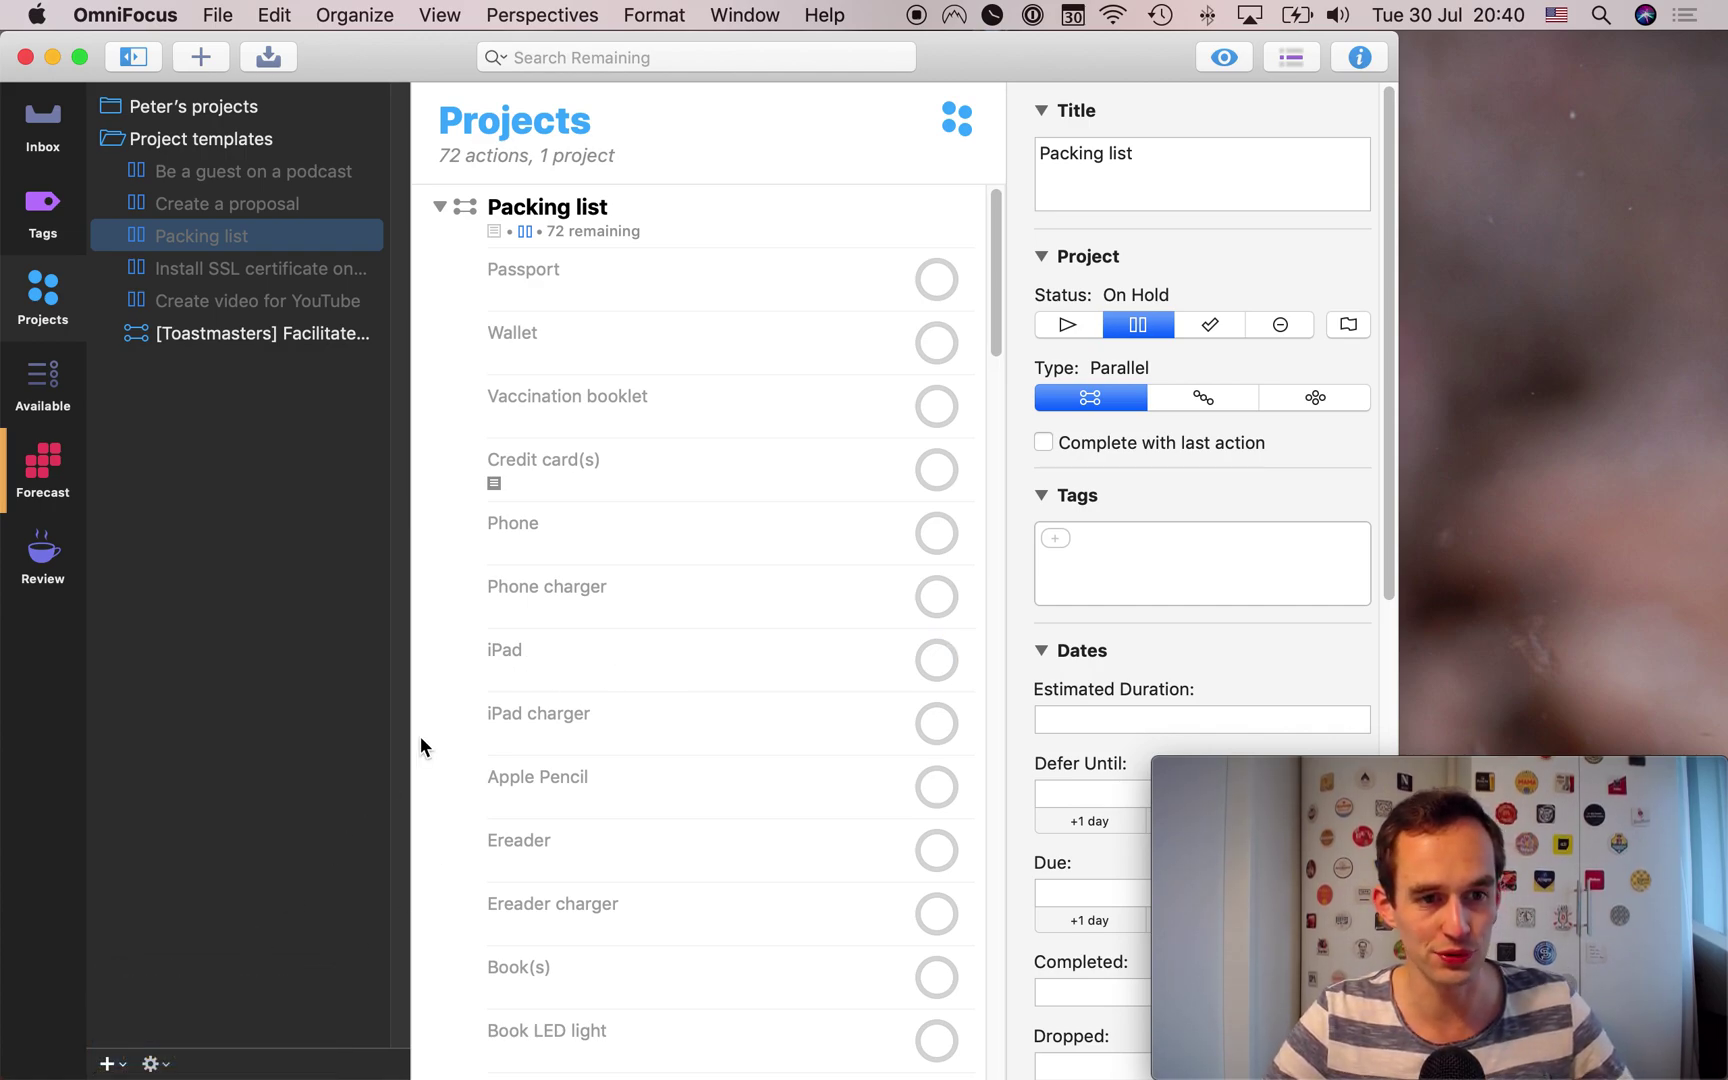
type("Trips")
key("Return")
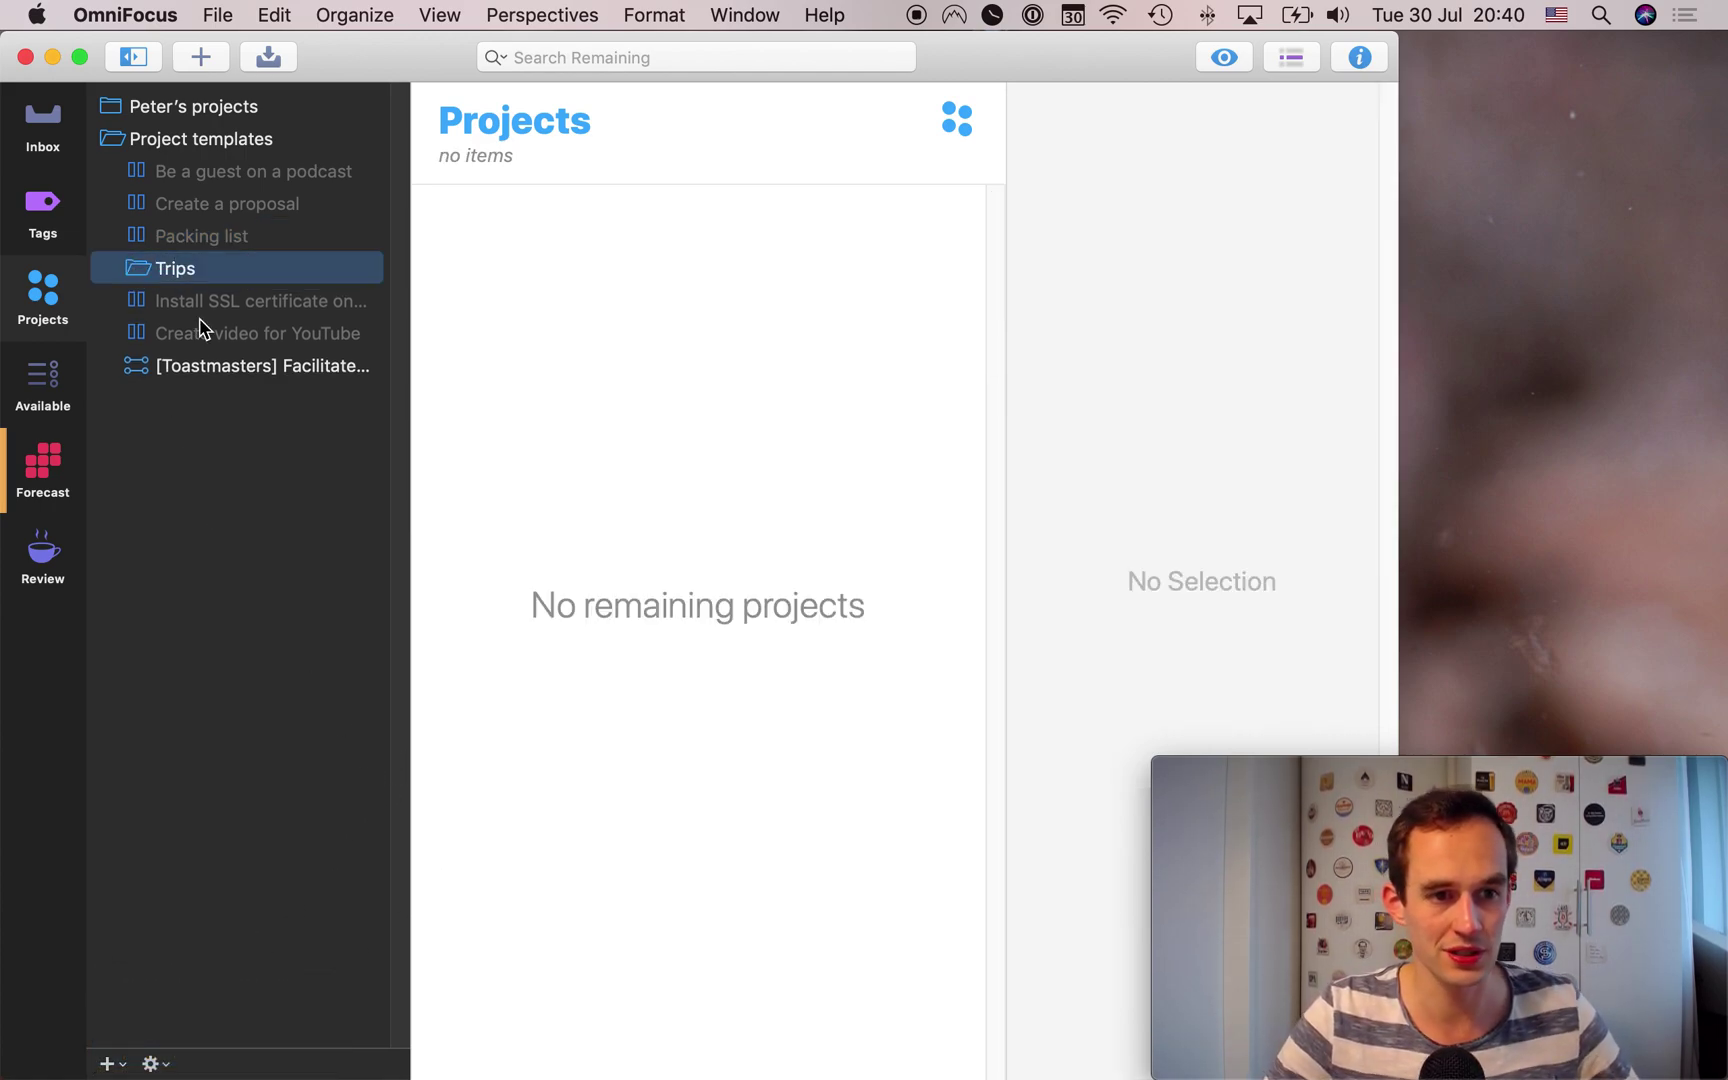
left_click_drag(205, 272, 104, 130)
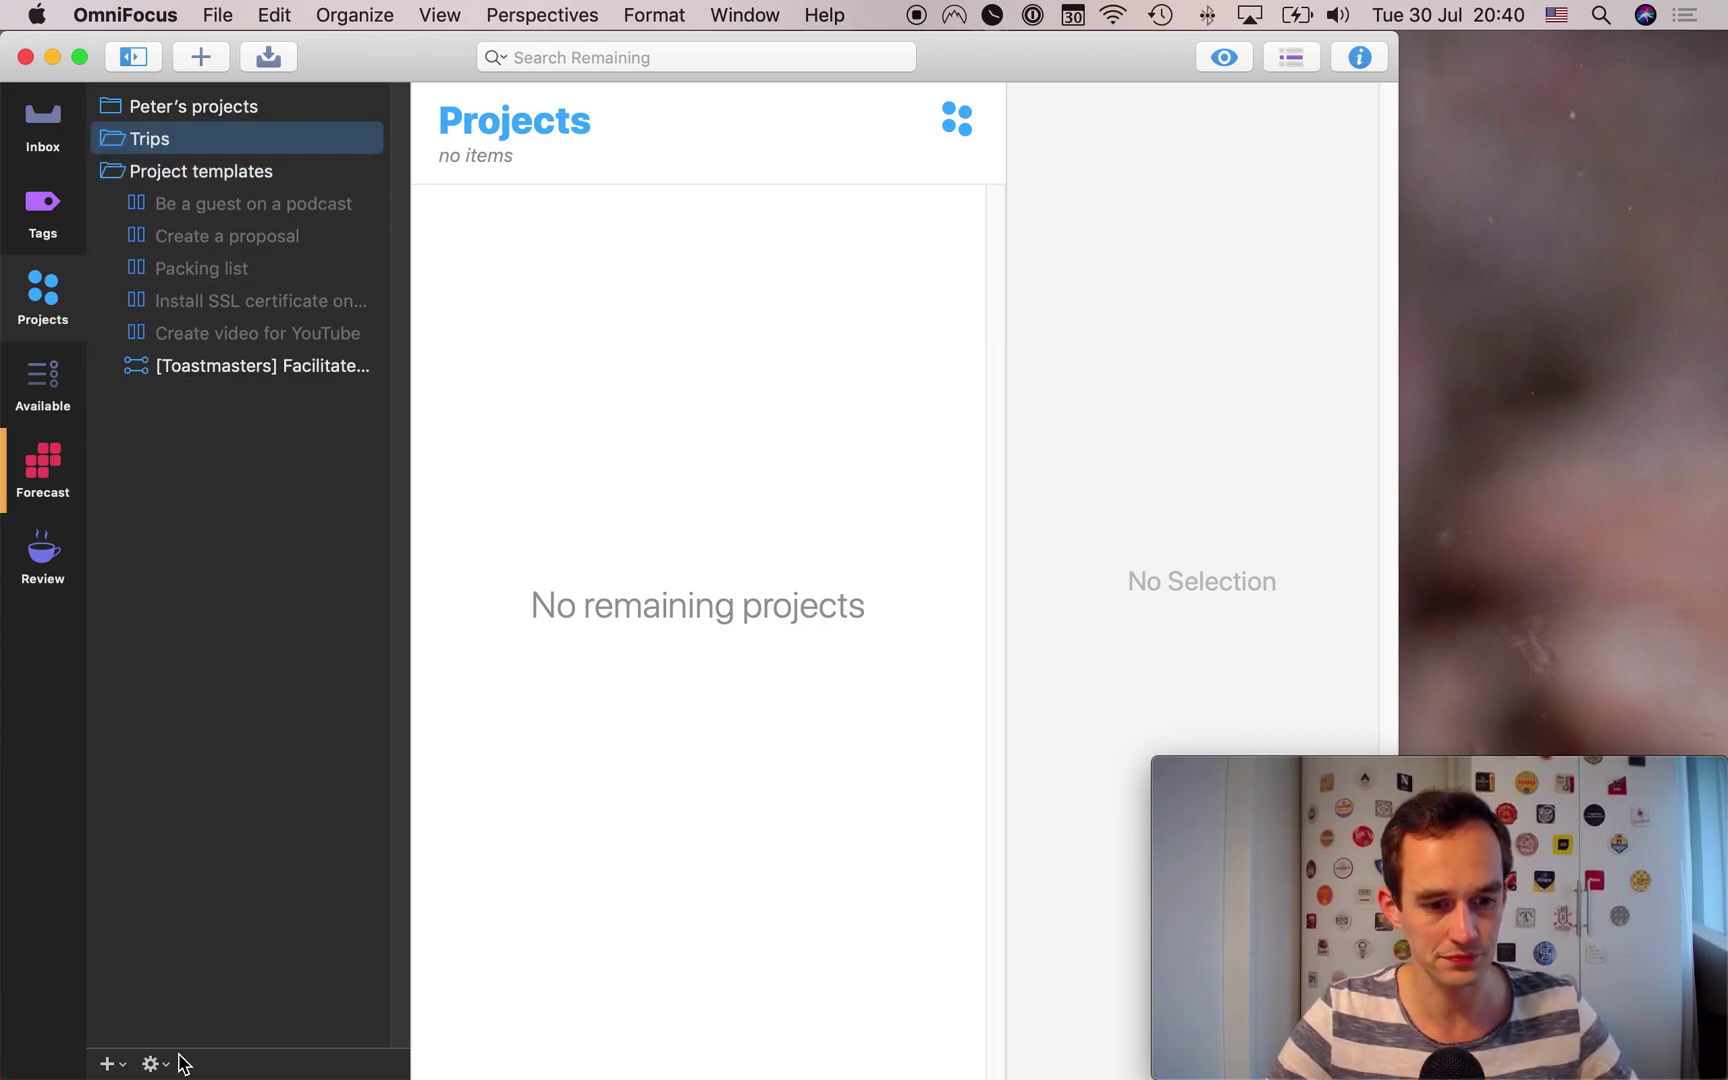
- Copy the Packing list project and paste it into the Trips folder
left_click(232, 271)
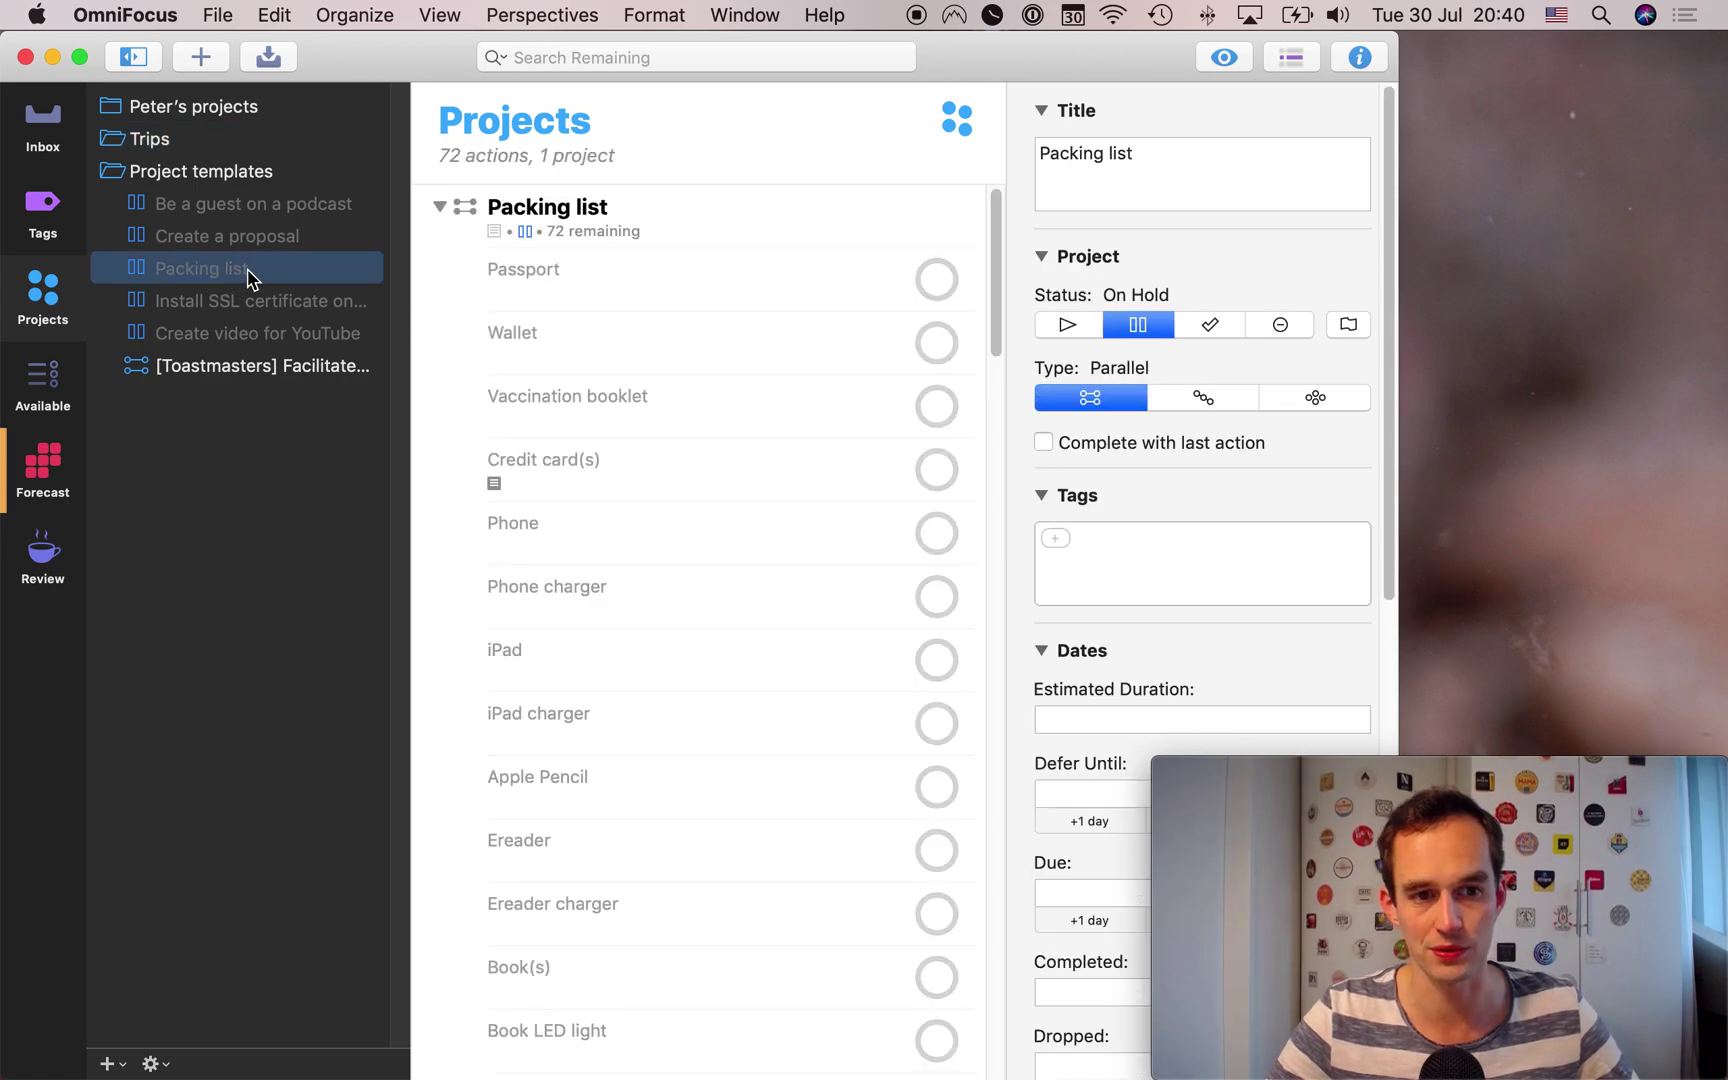
right_click(305, 273)
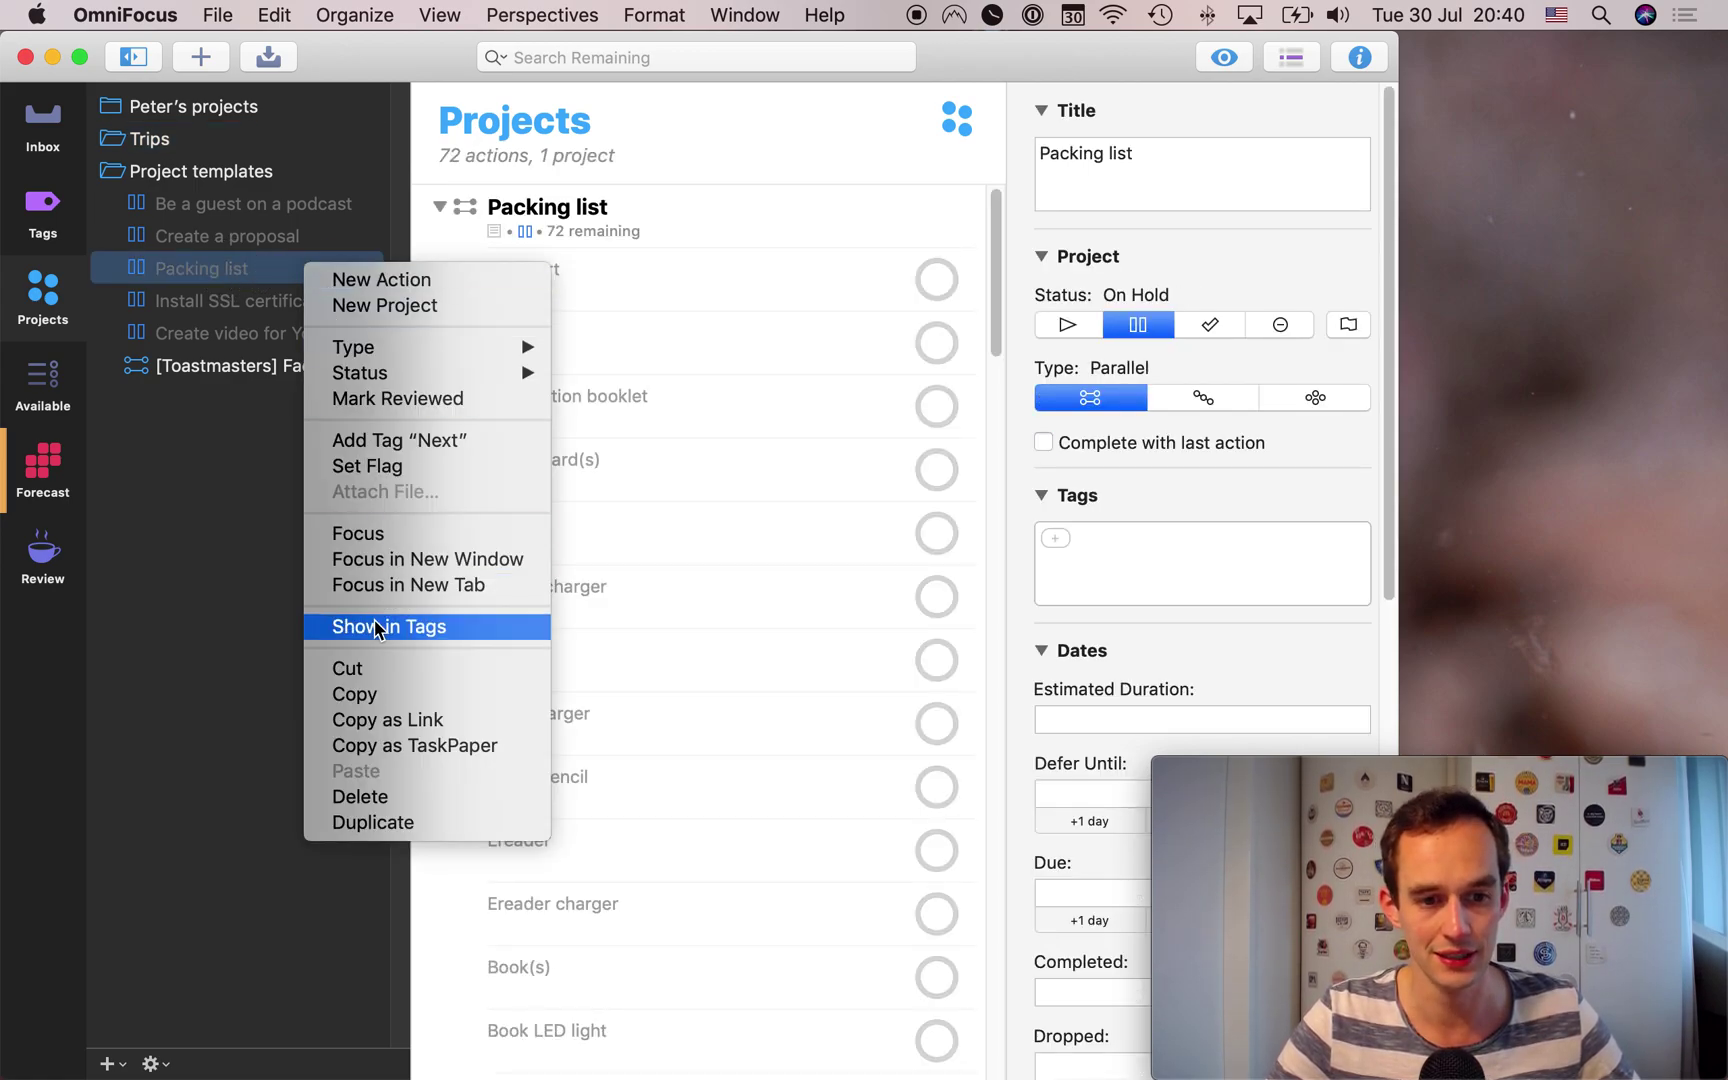
left_click(345, 694)
left_click(162, 146)
right_click(164, 142)
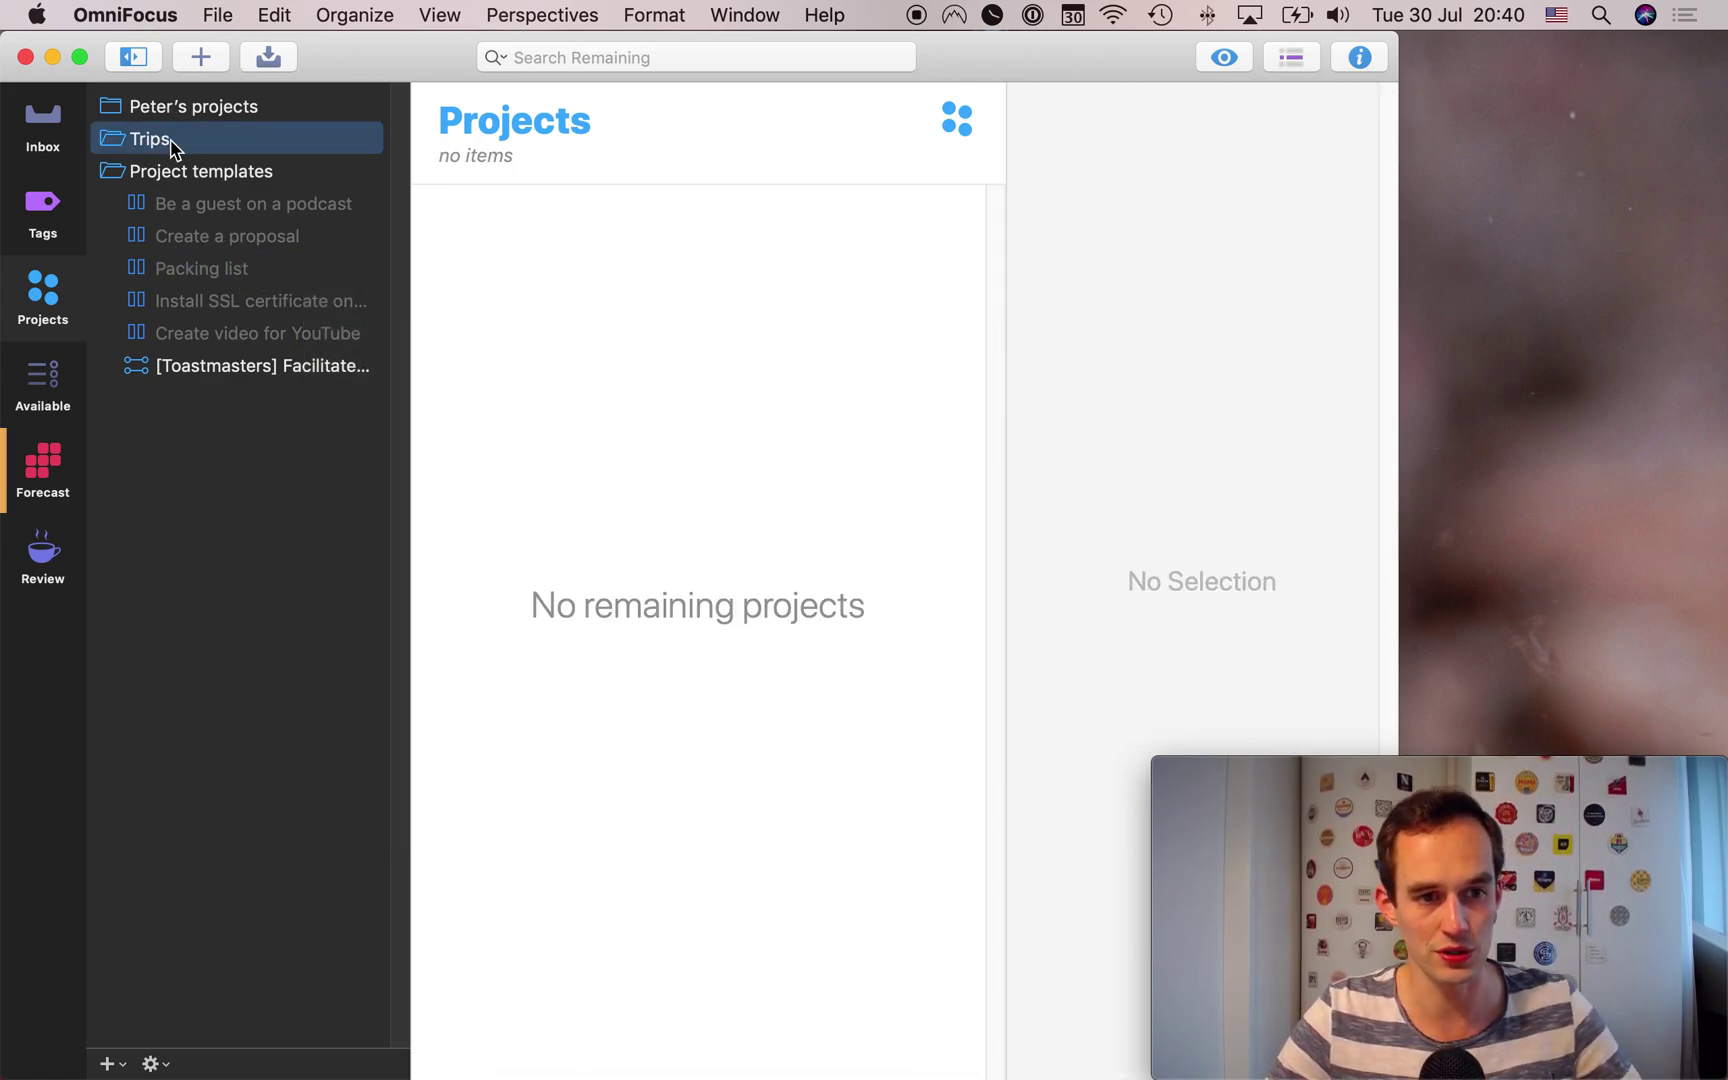
left_click(273, 430)
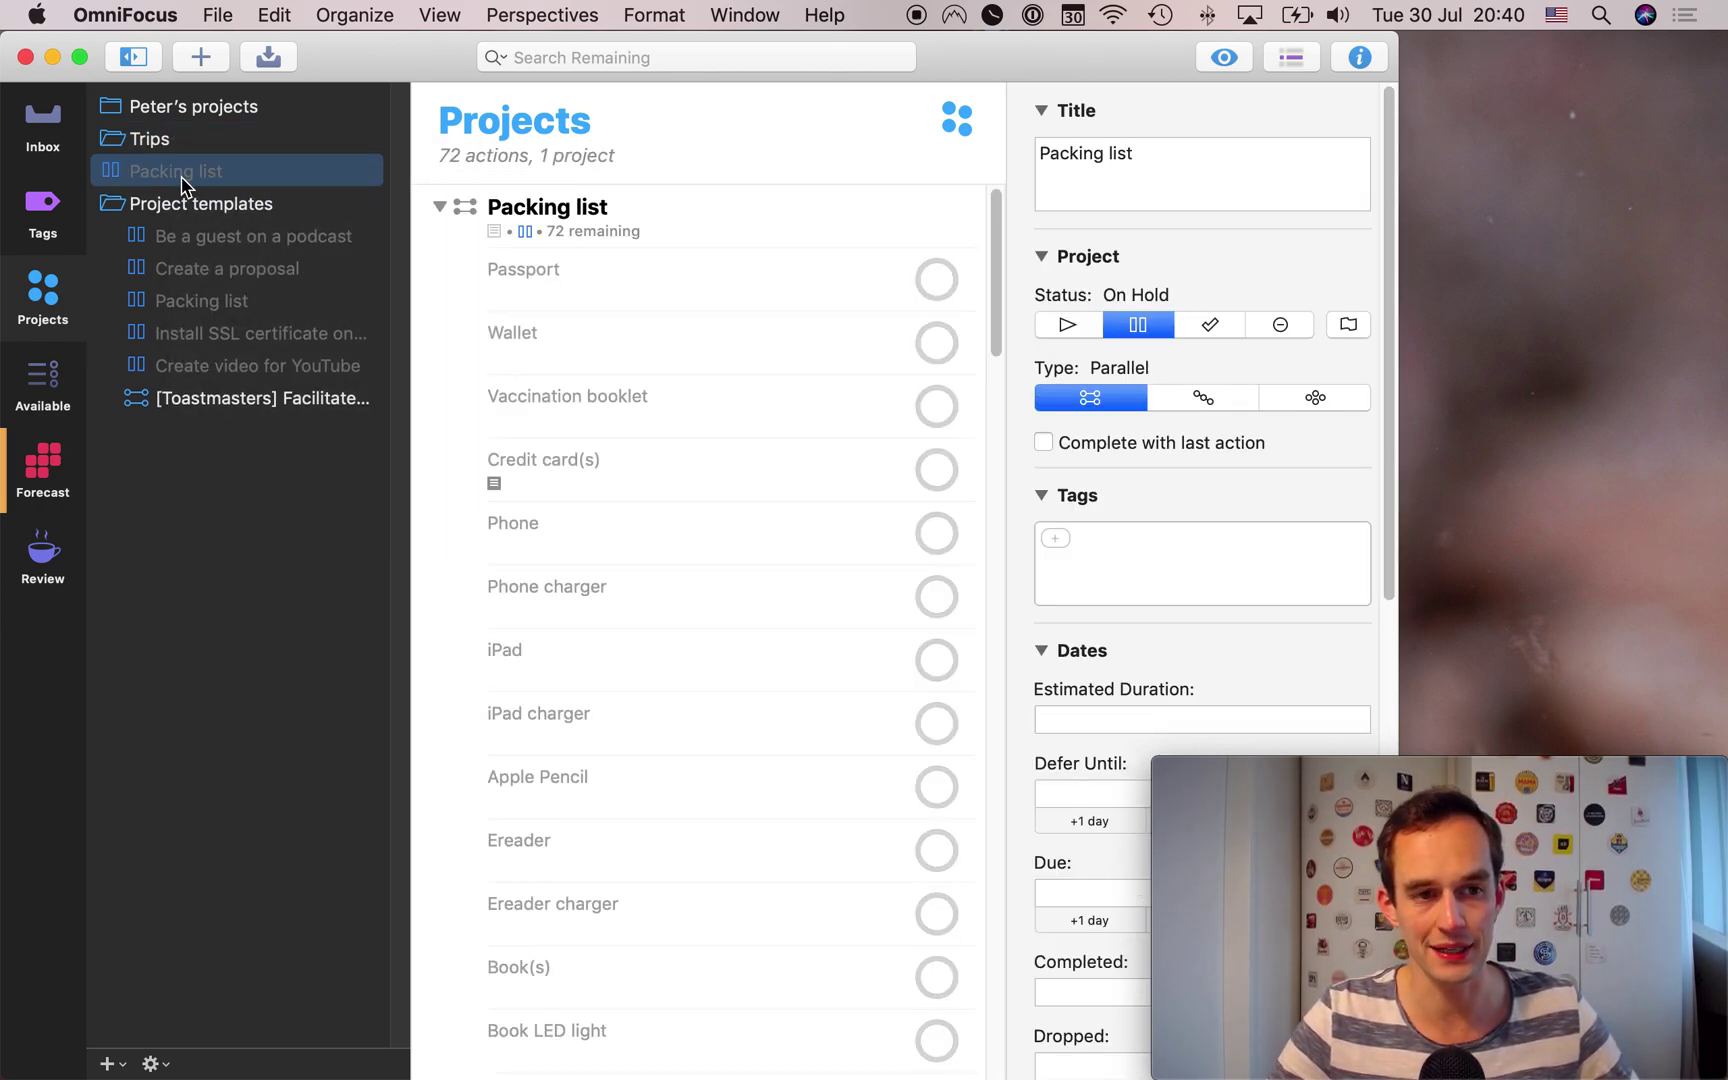
- Nest the pasted copy in Trips, set it Active, and retitle it 'Pack for trip to the USA'
left_click_drag(177, 180, 233, 156)
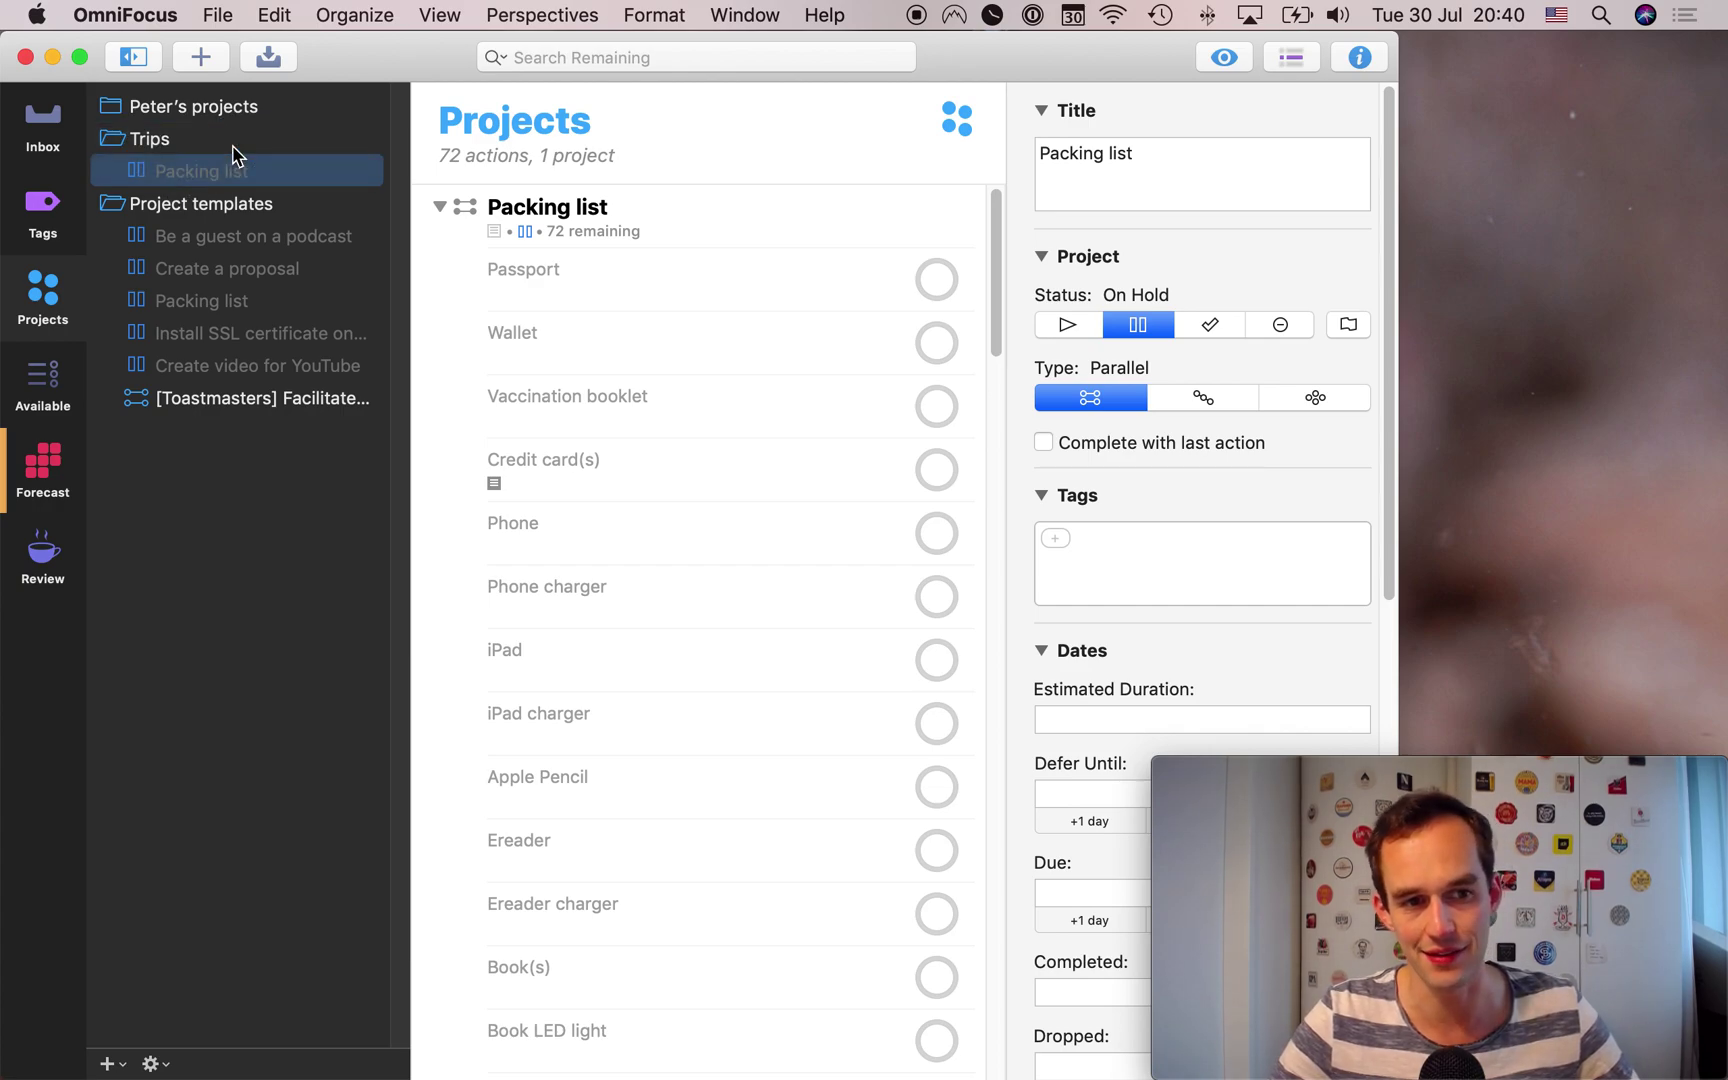
left_click(1065, 325)
triple_click(1175, 145)
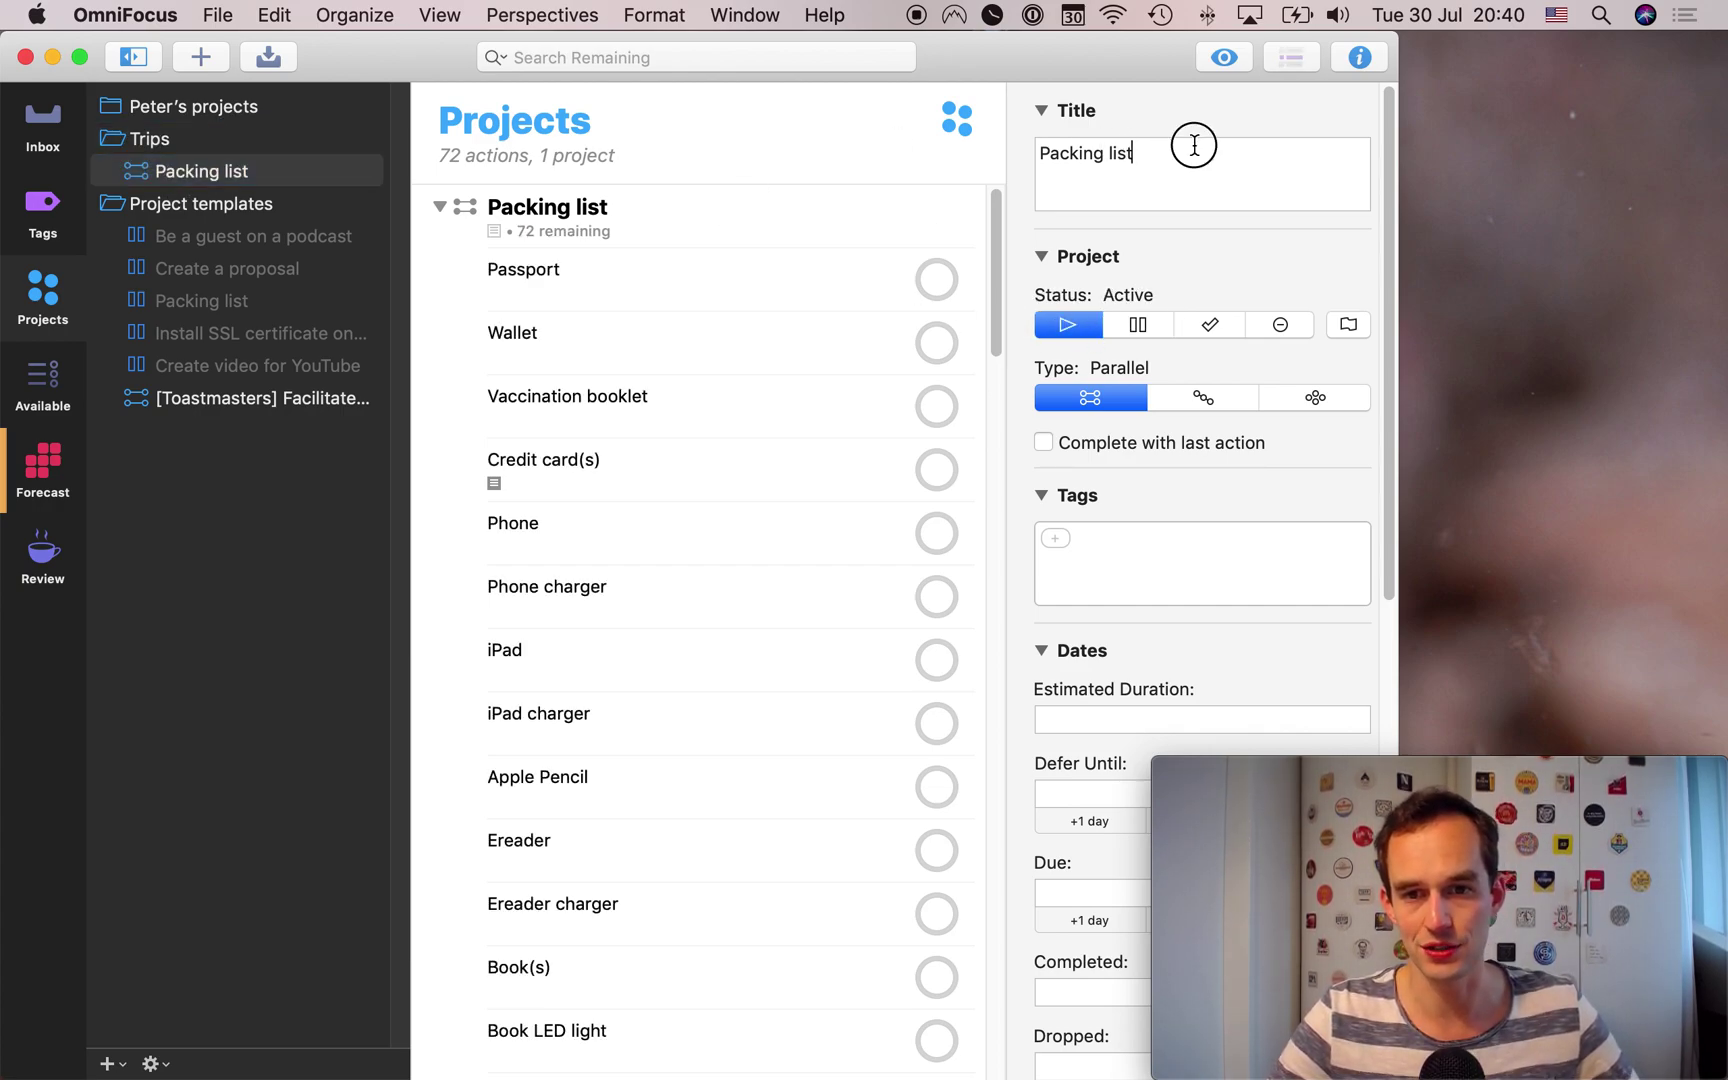
type("Pack for ")
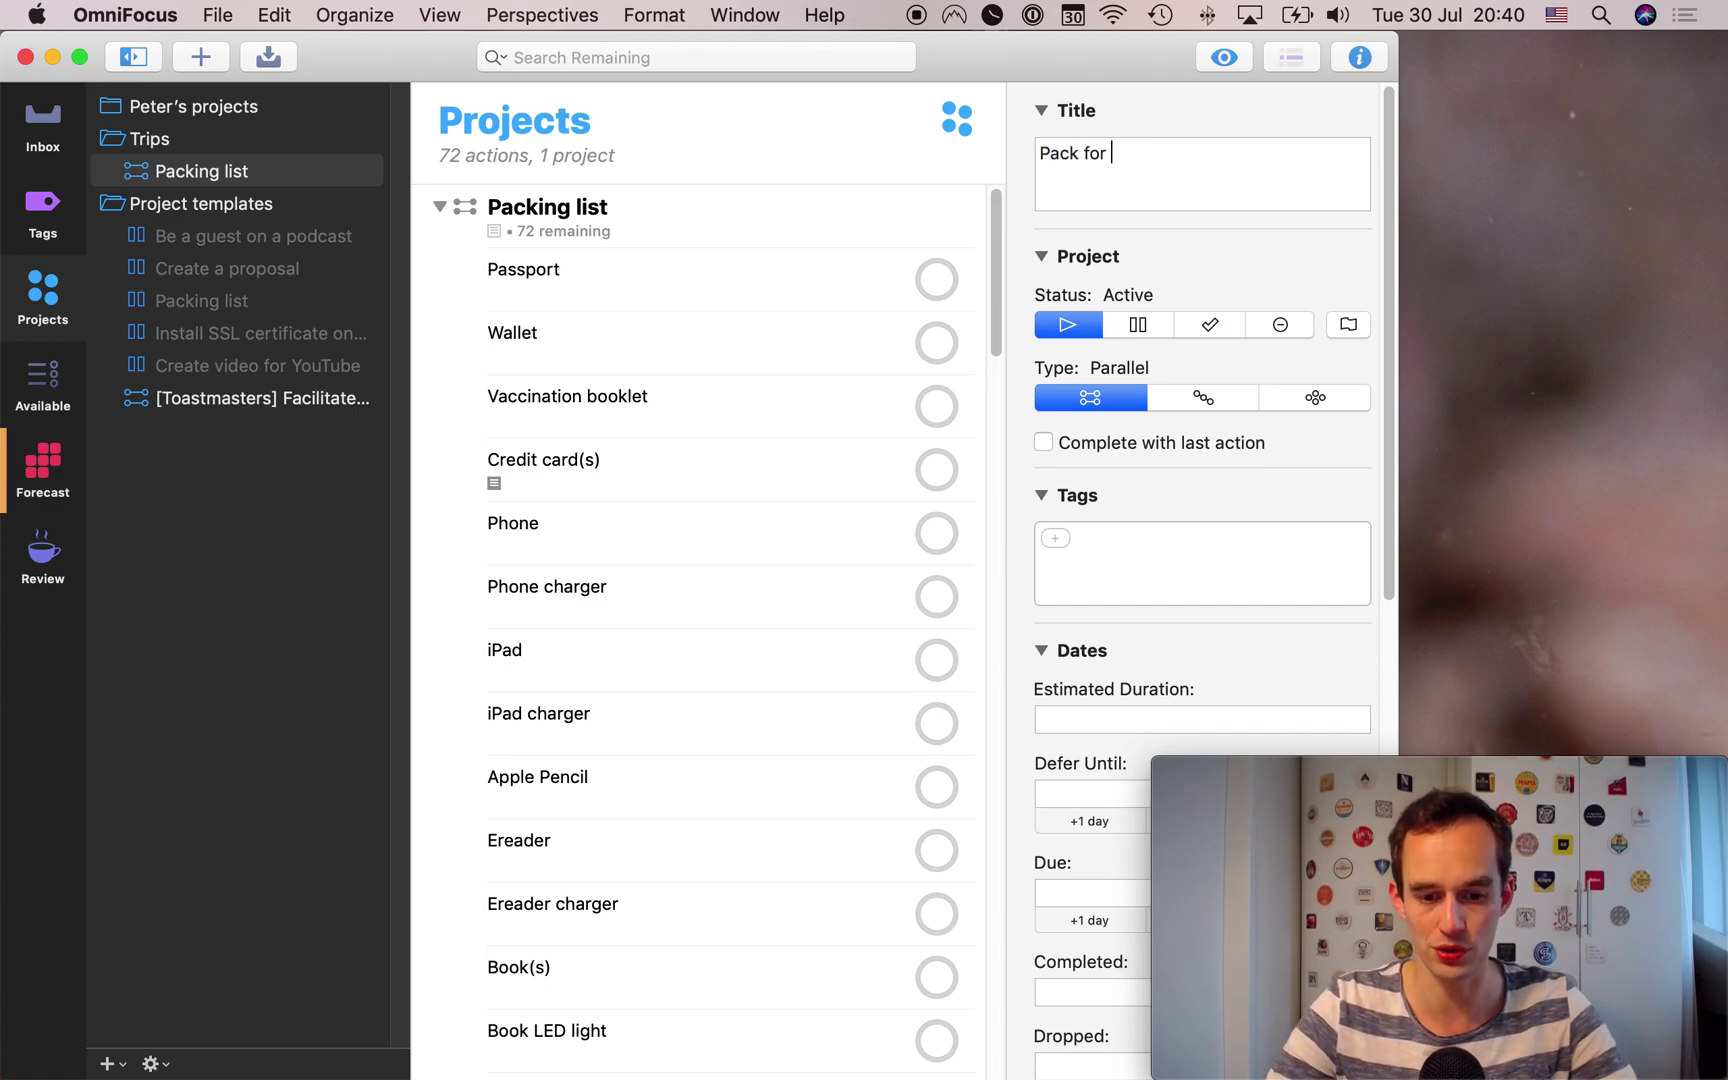
type("trip to the USA")
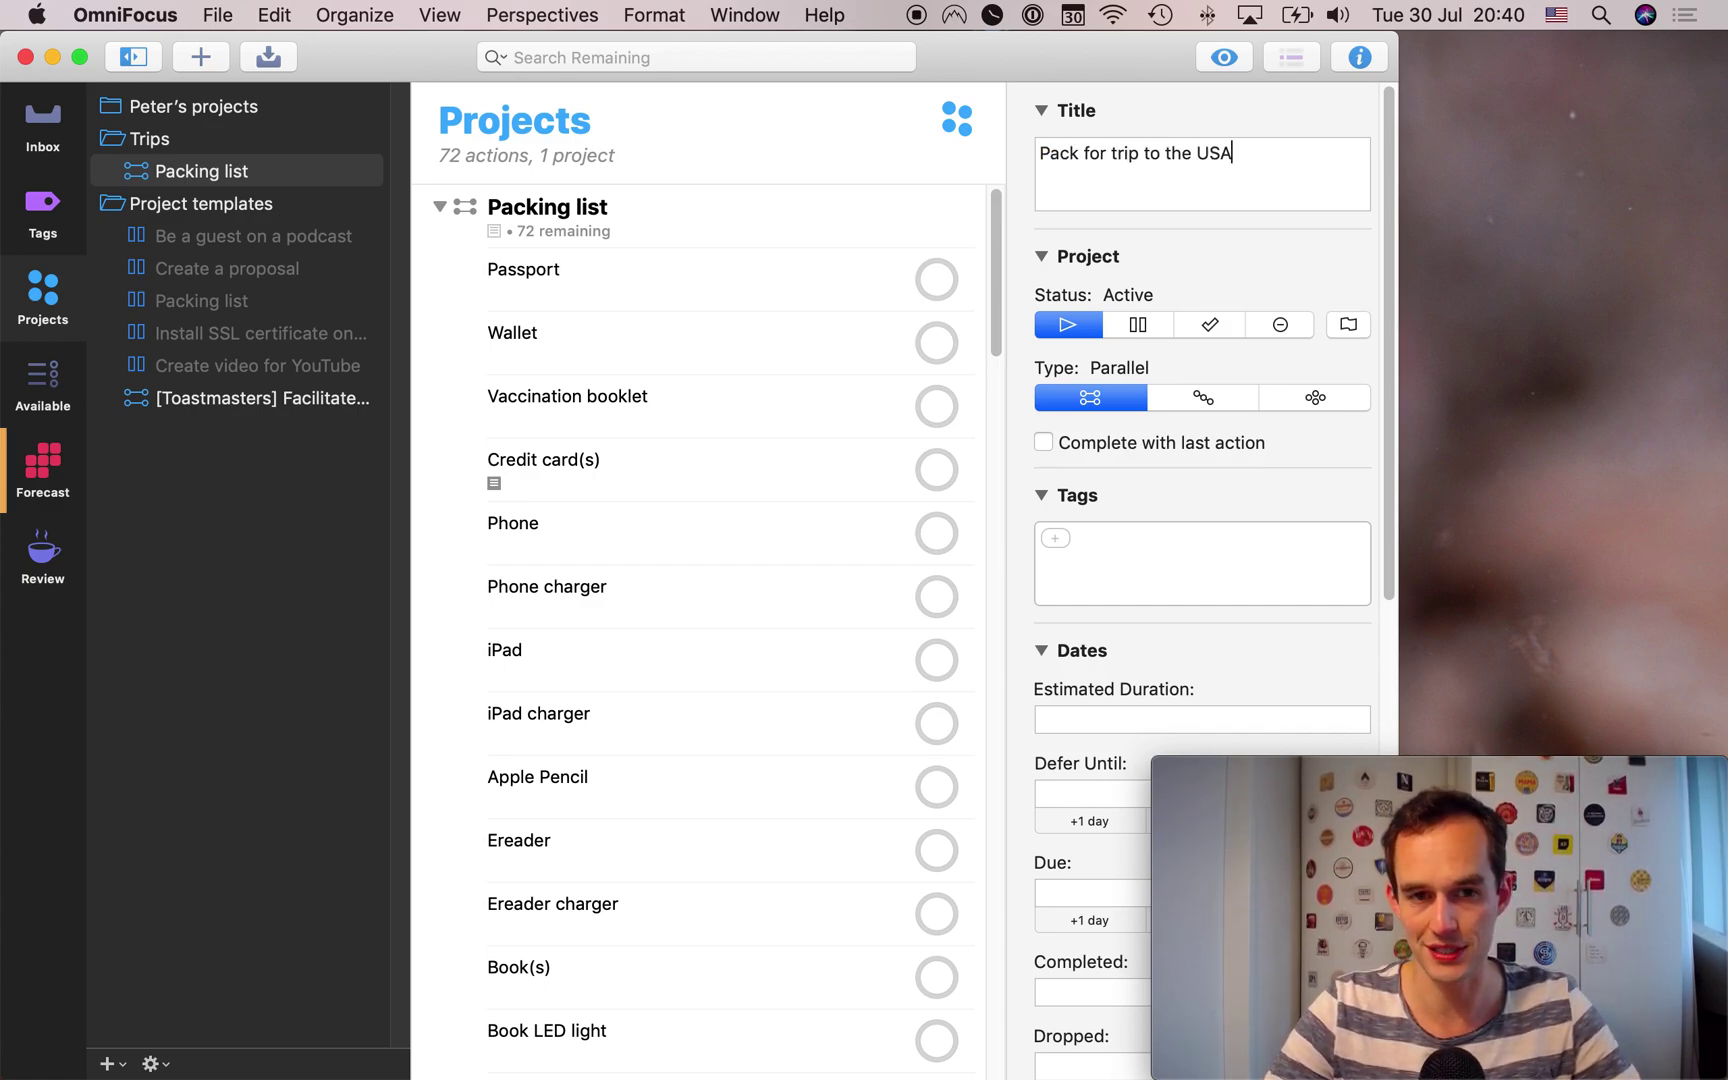
key("Return")
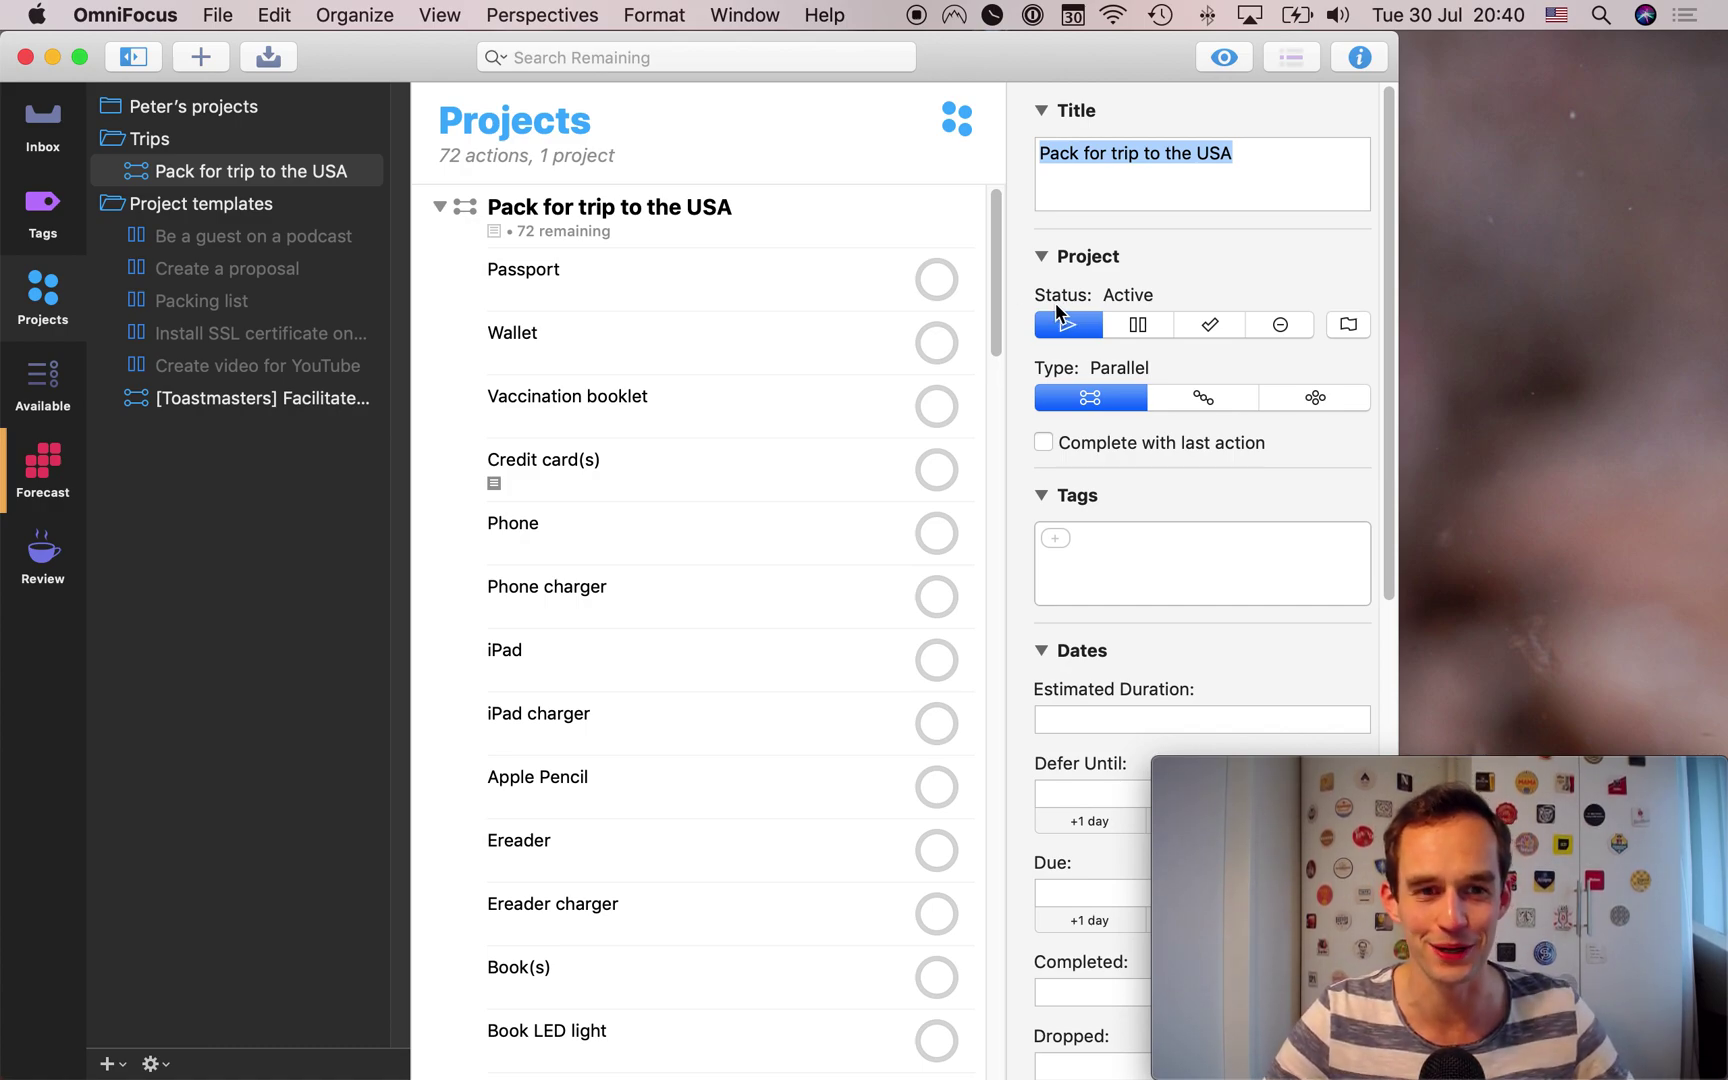
mouse_move(590, 320)
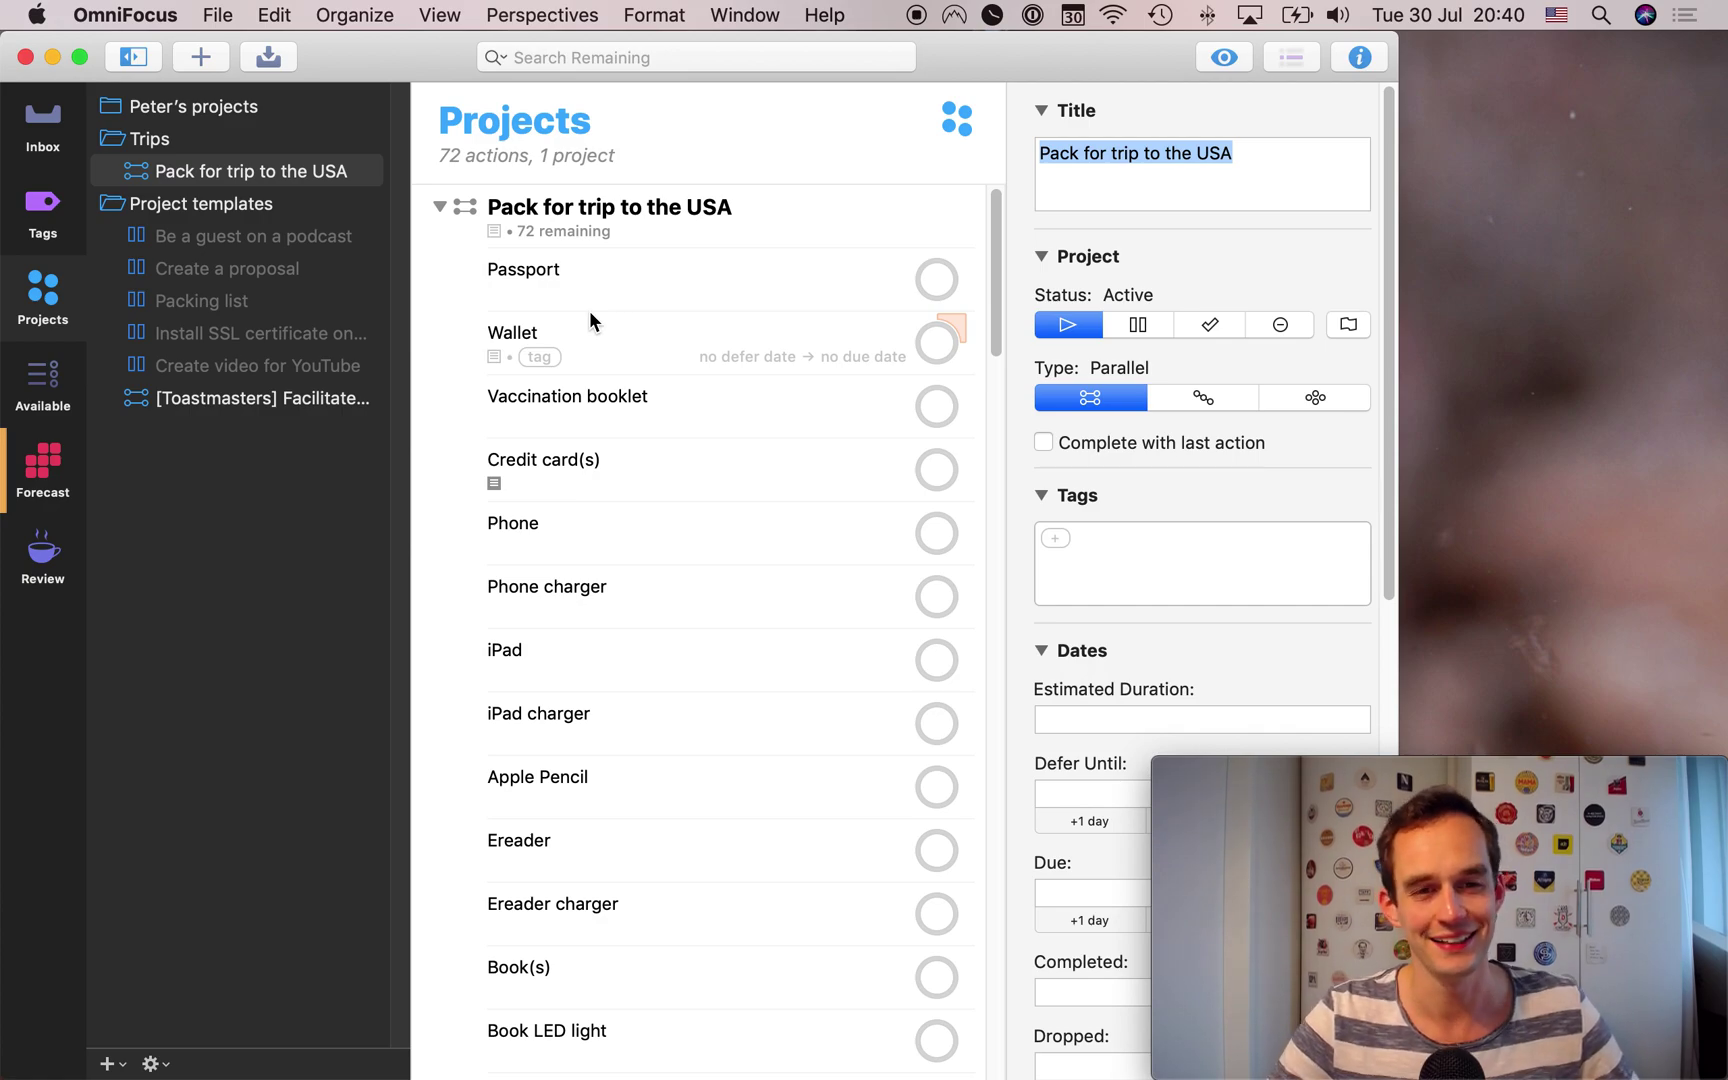
scroll(842, 410, "down", 5)
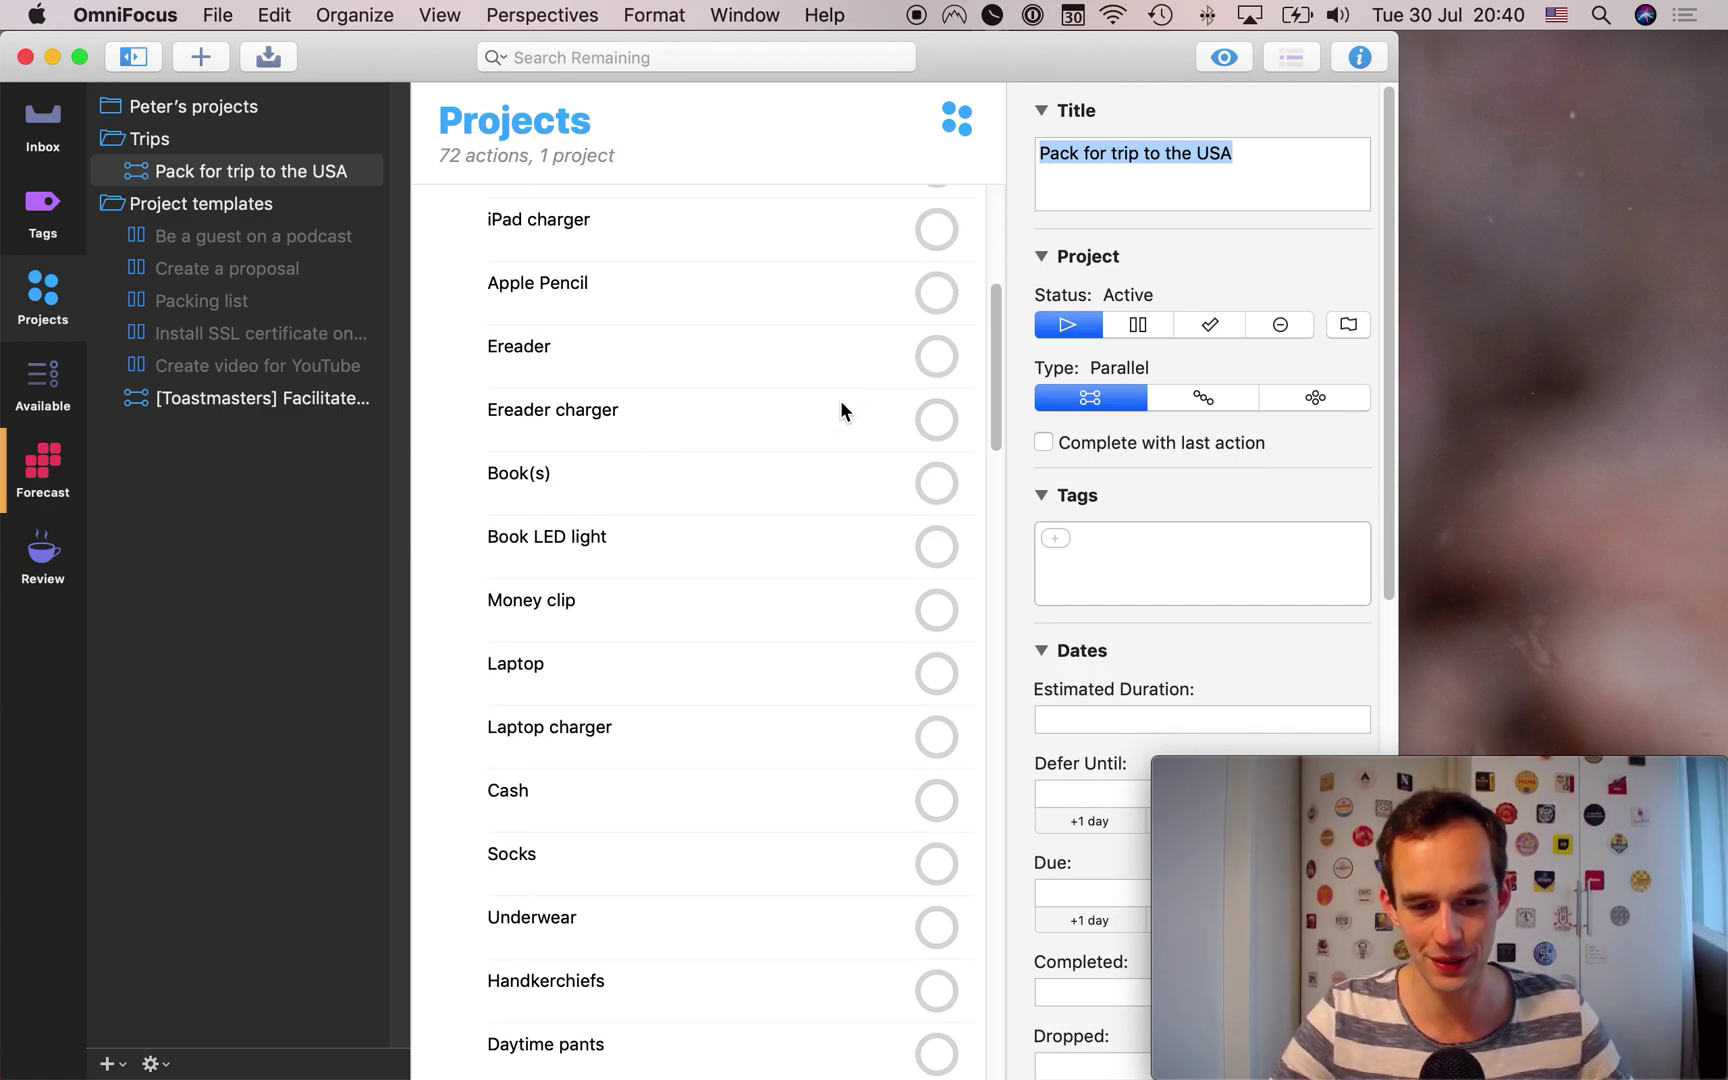
scroll(841, 405, "up", 5)
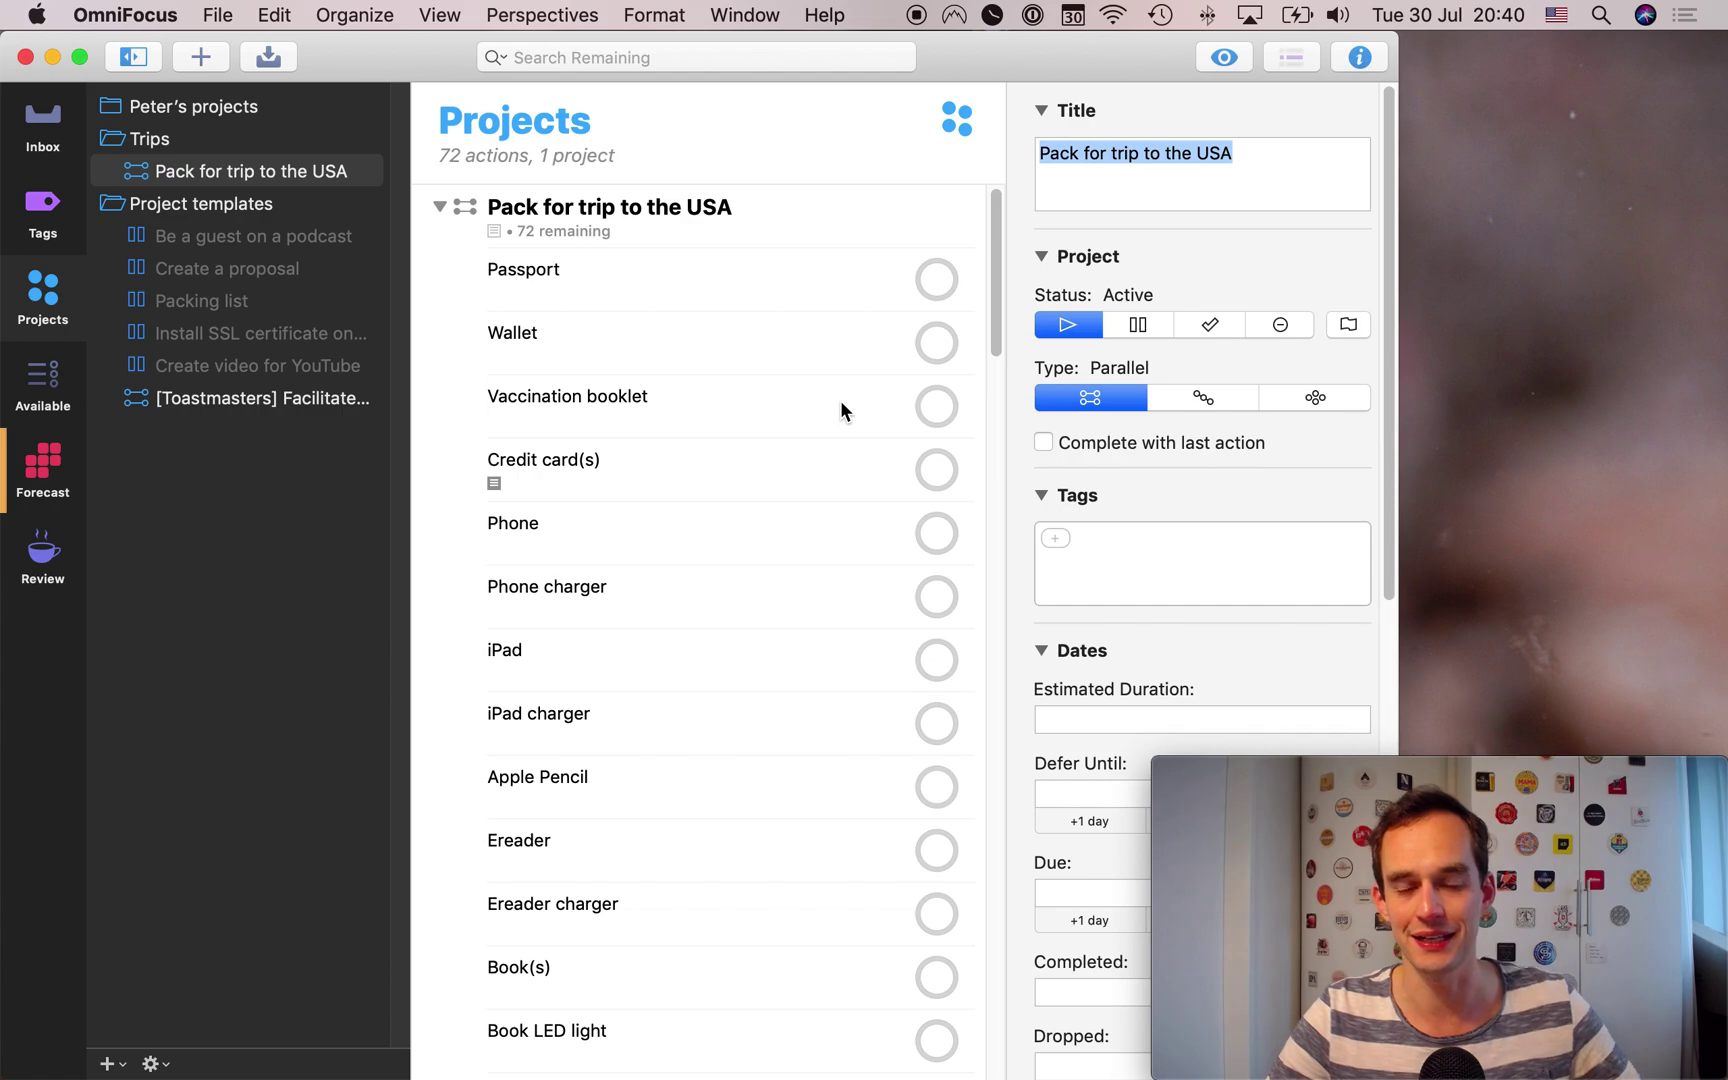
- Delete the Money clip action from the packing project
left_click(634, 275)
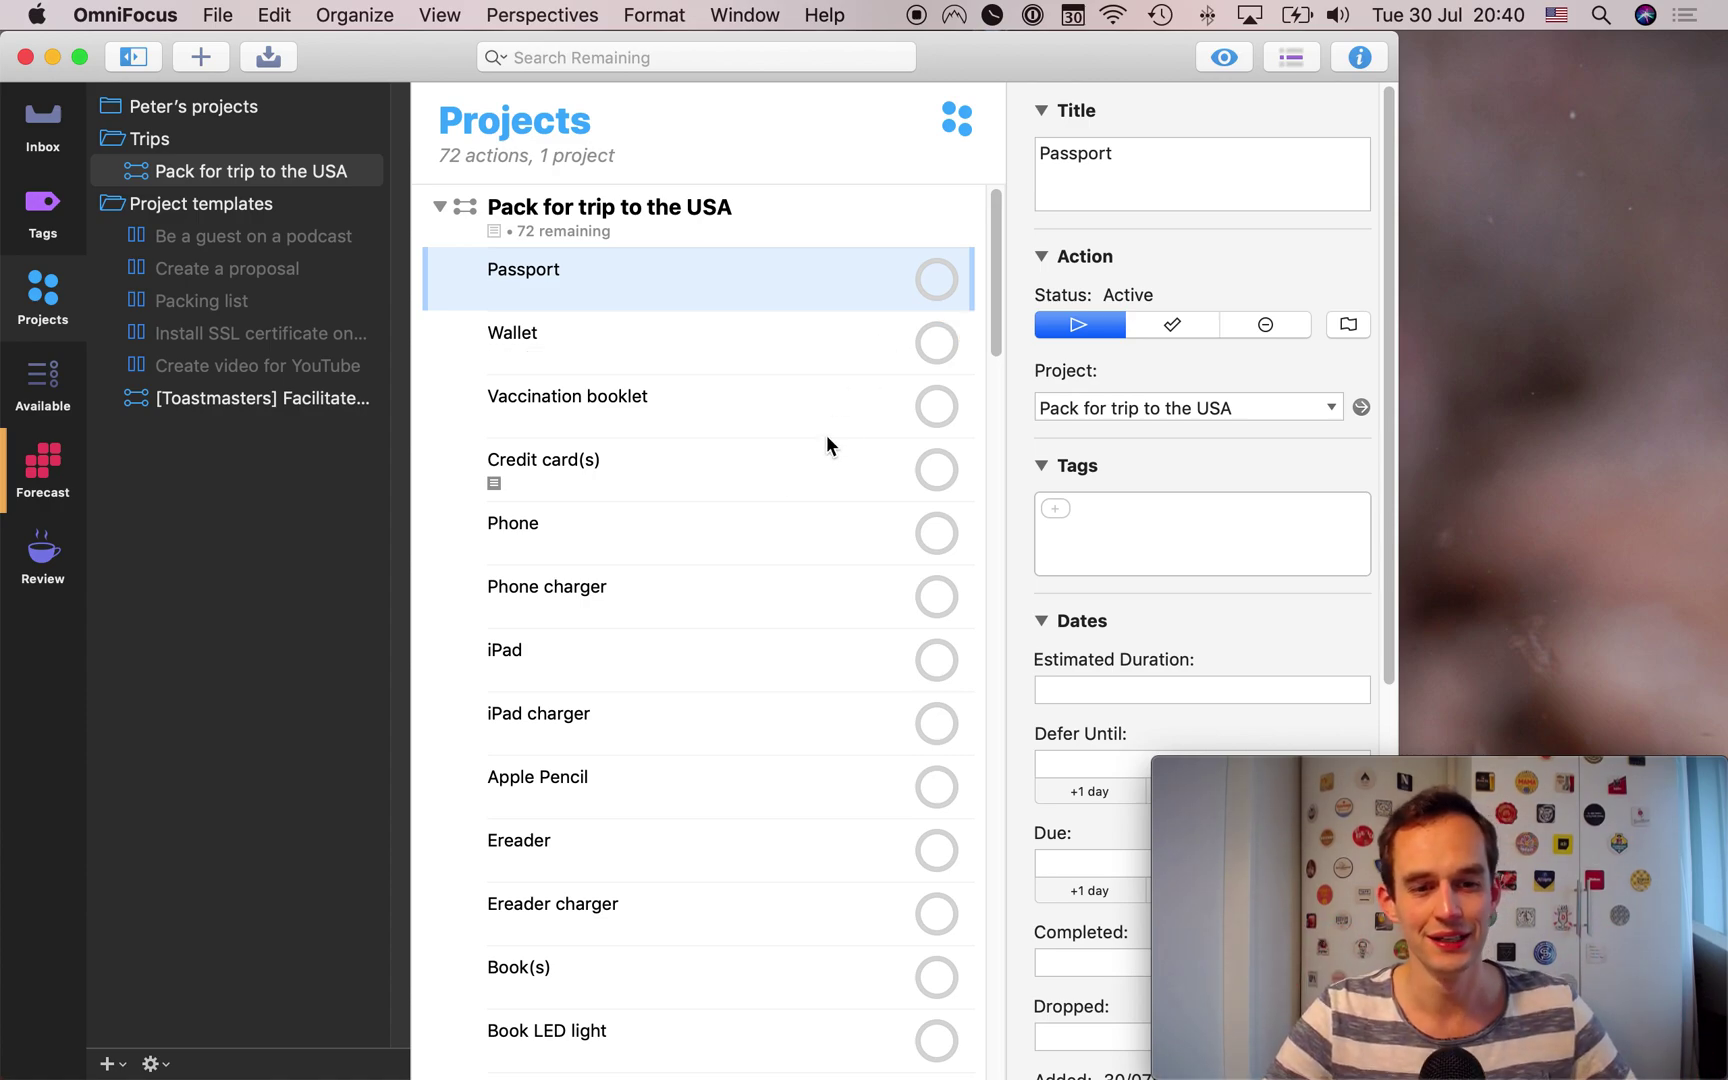
scroll(776, 763, "down", 3)
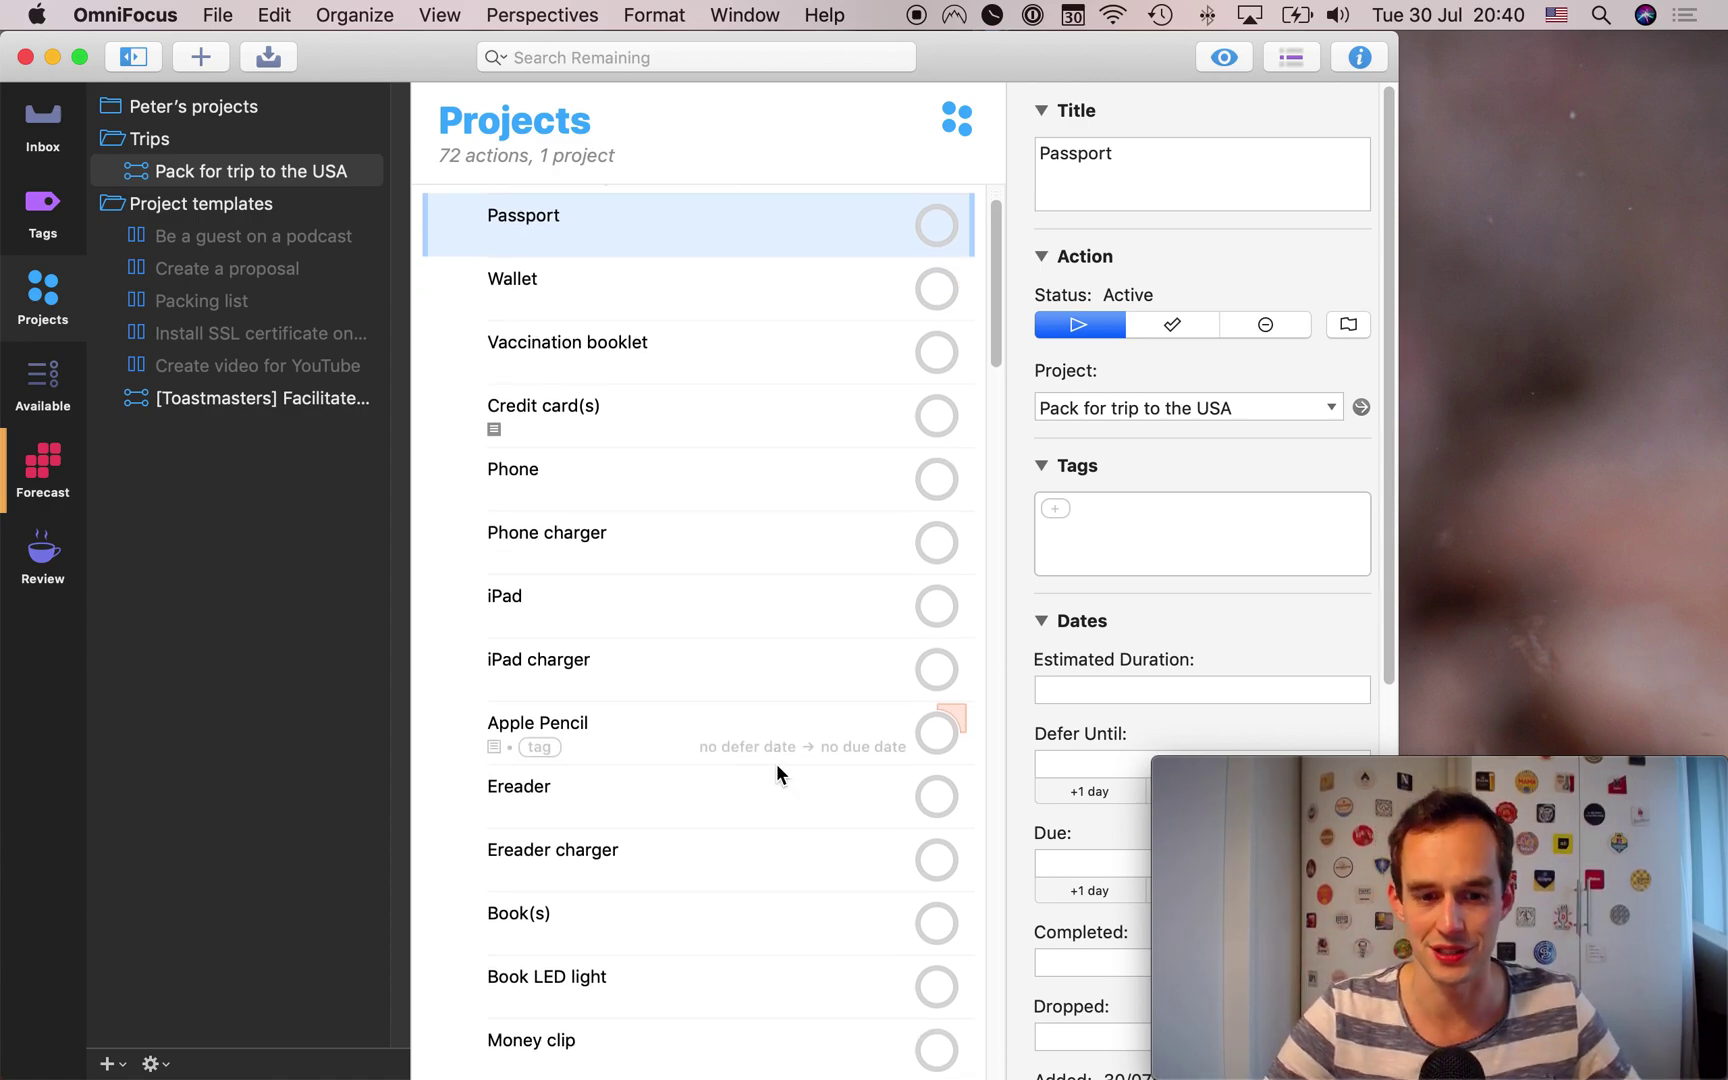
left_click(612, 909)
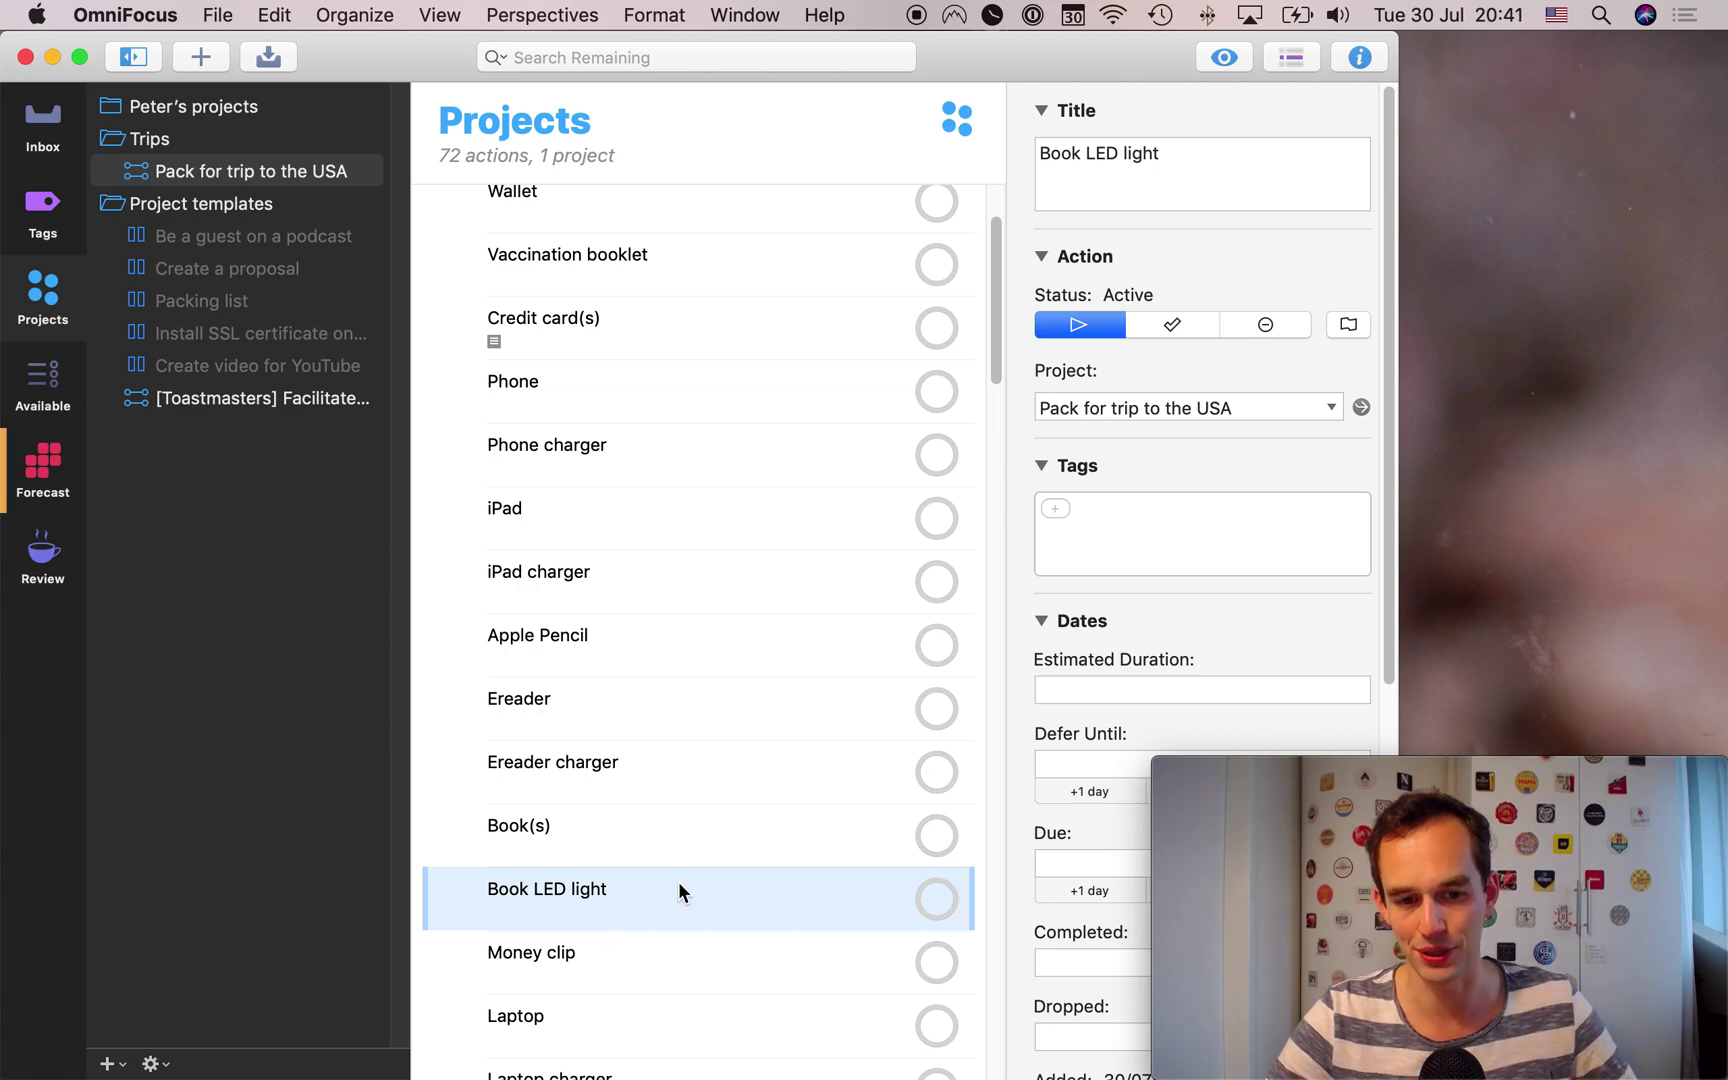
left_click(645, 975)
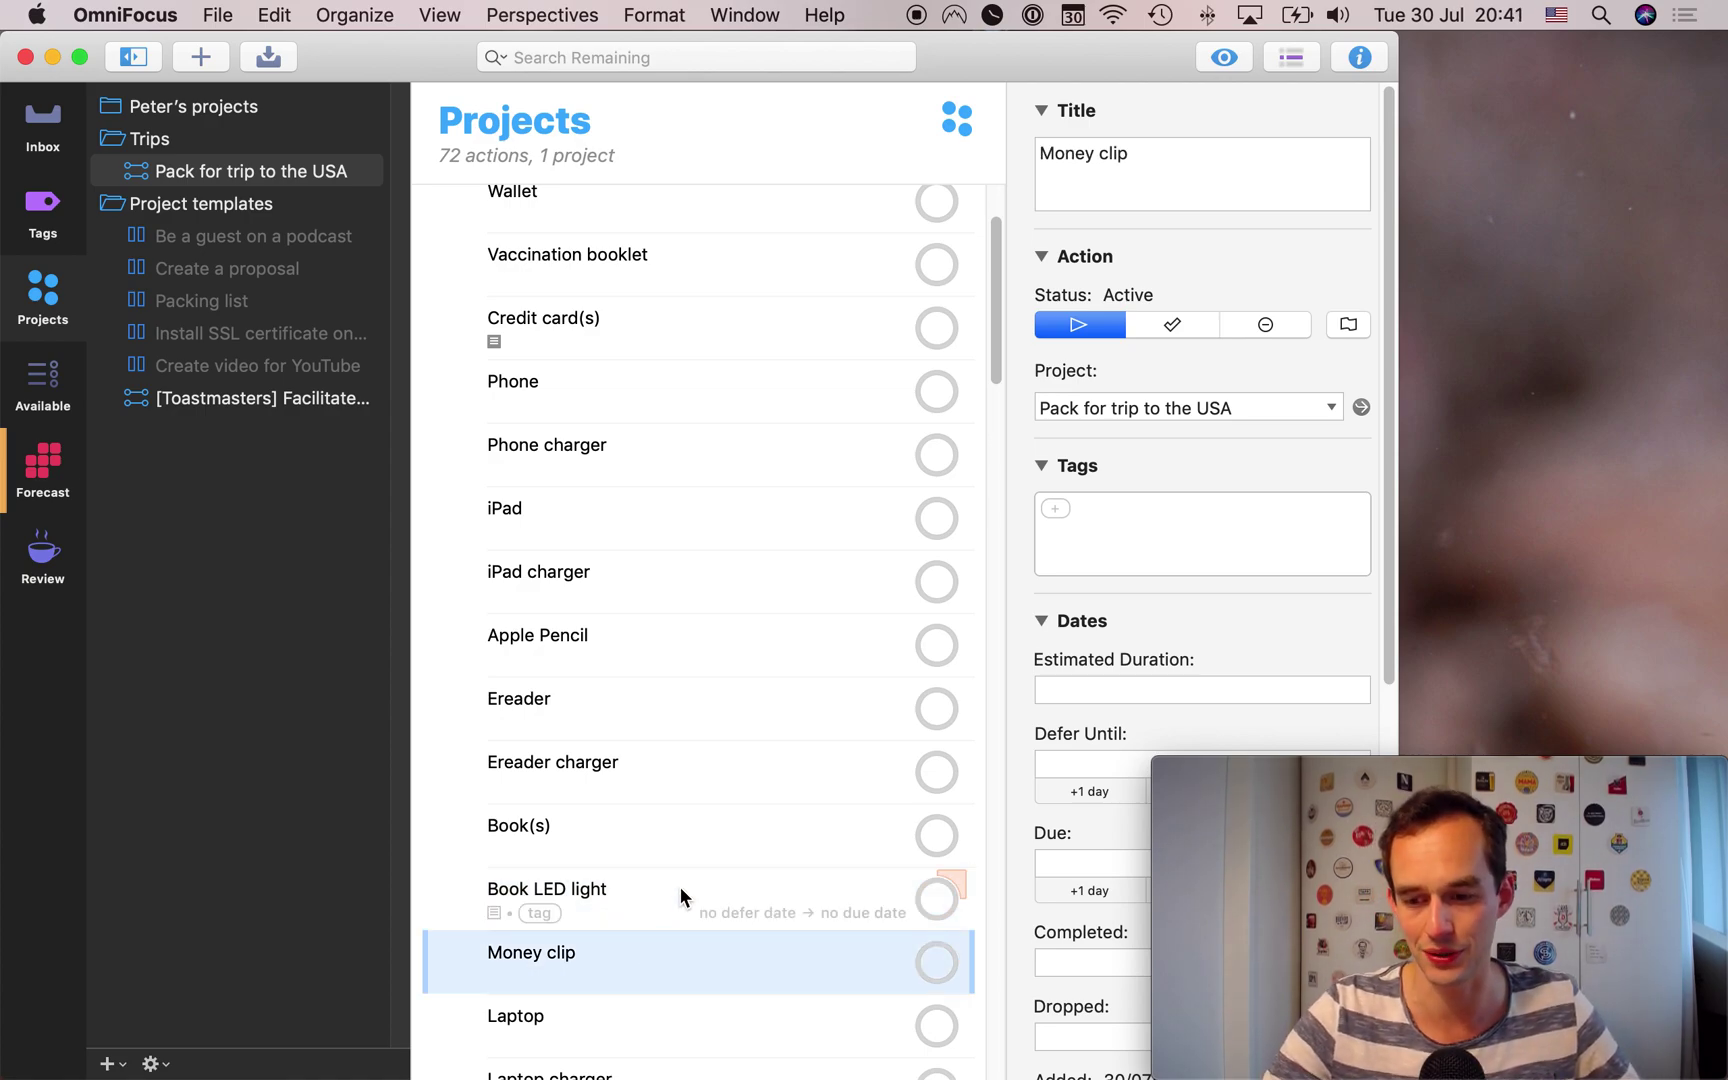
key("BackSpace")
- Mark the Credit card(s) action as completed
scroll(679, 888, "up", 3)
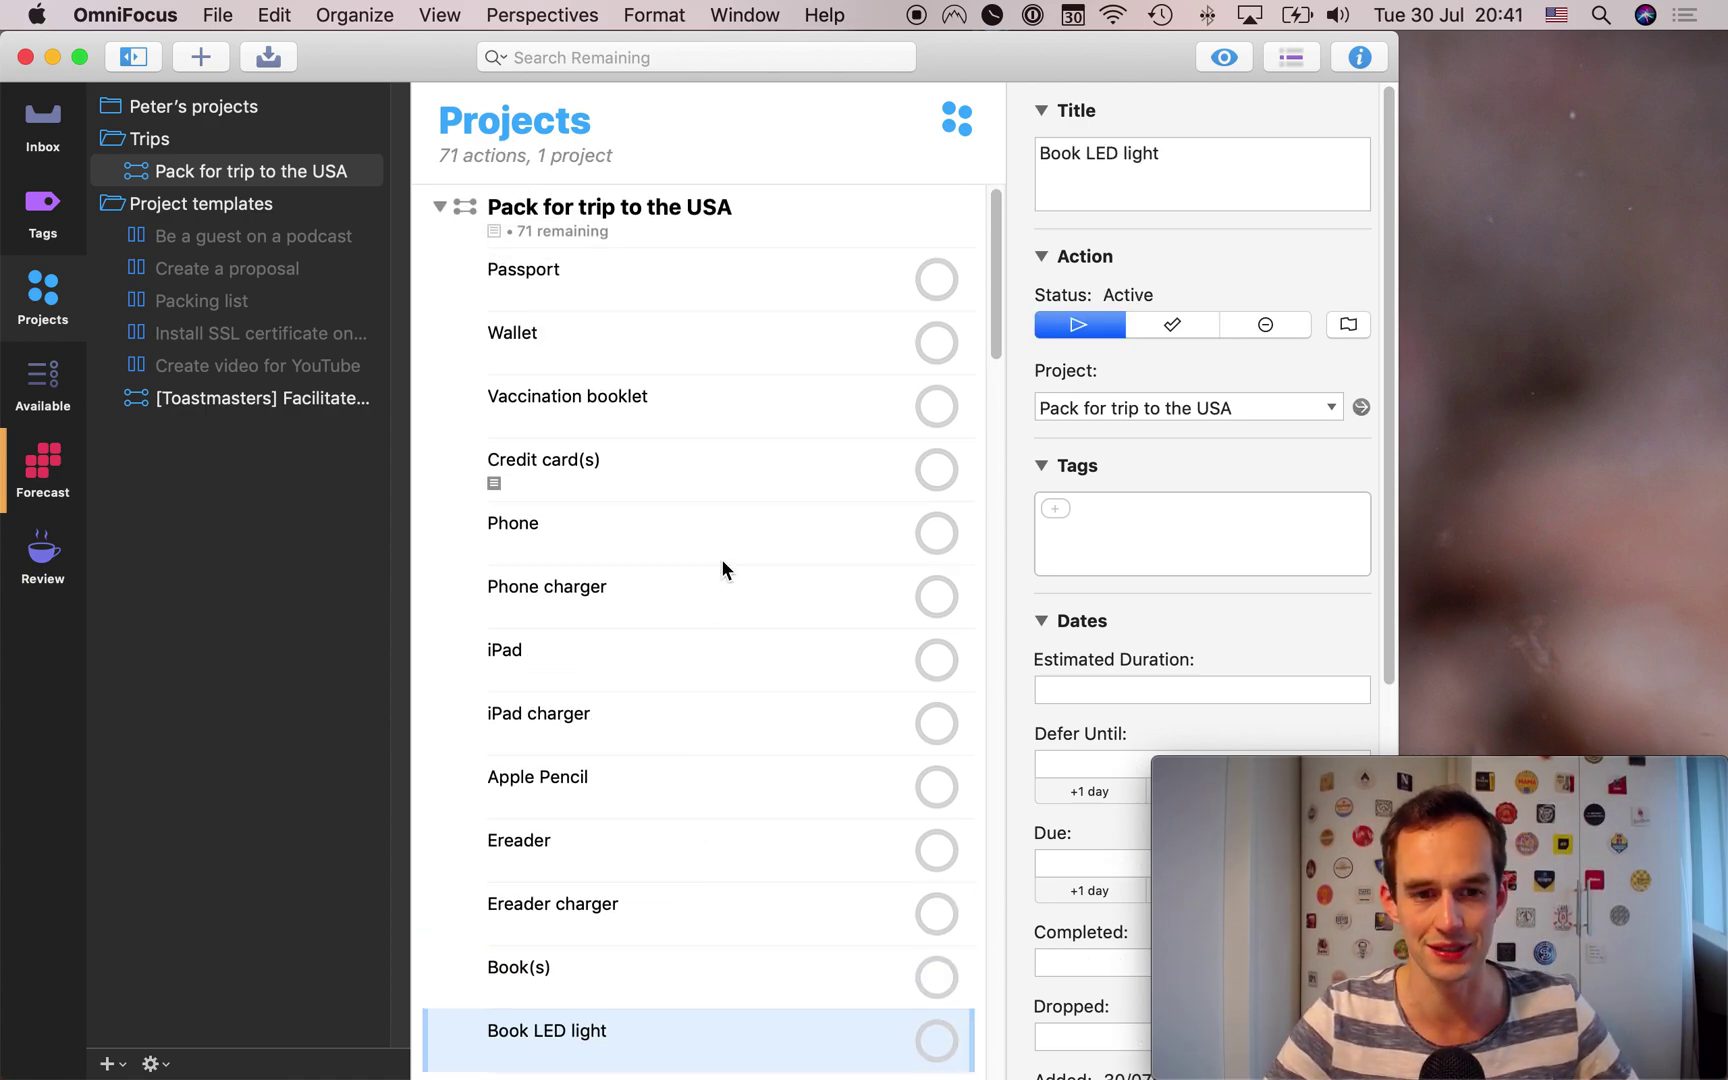
left_click(832, 476)
left_click(938, 469)
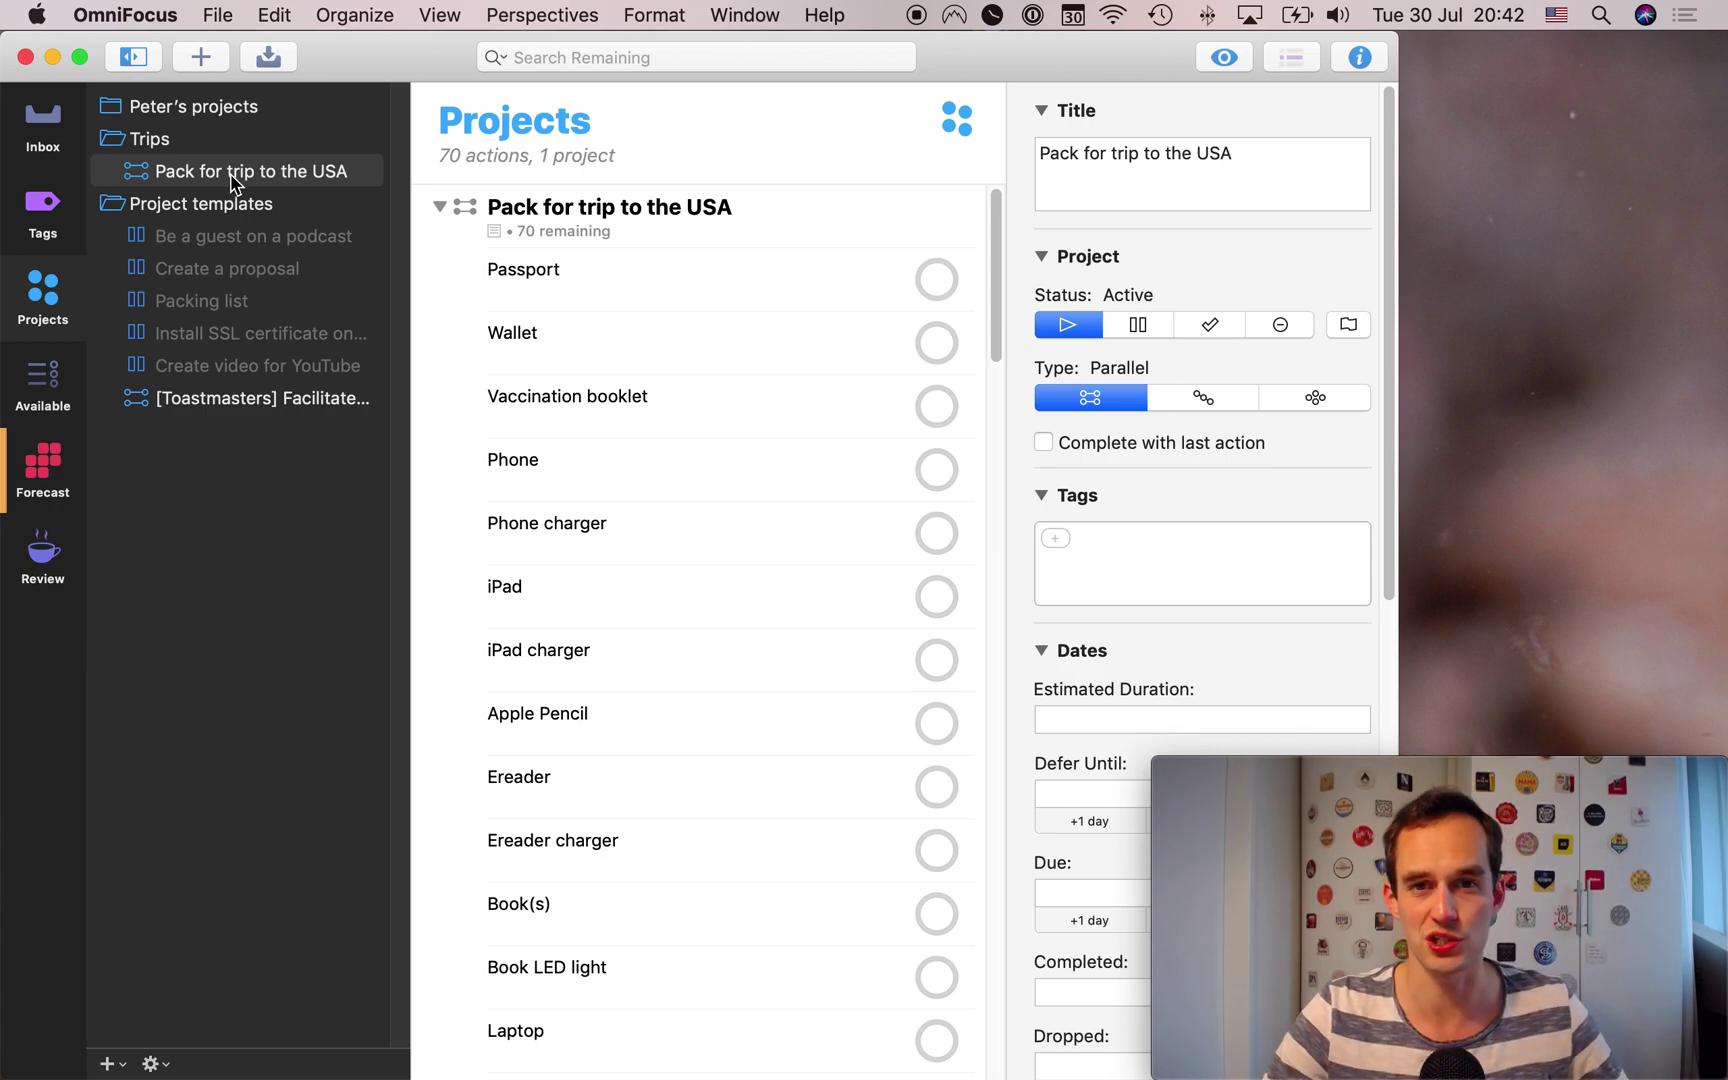
- Create a 'Trip to the USA' project inside Trips and start its first action
right_click(158, 135)
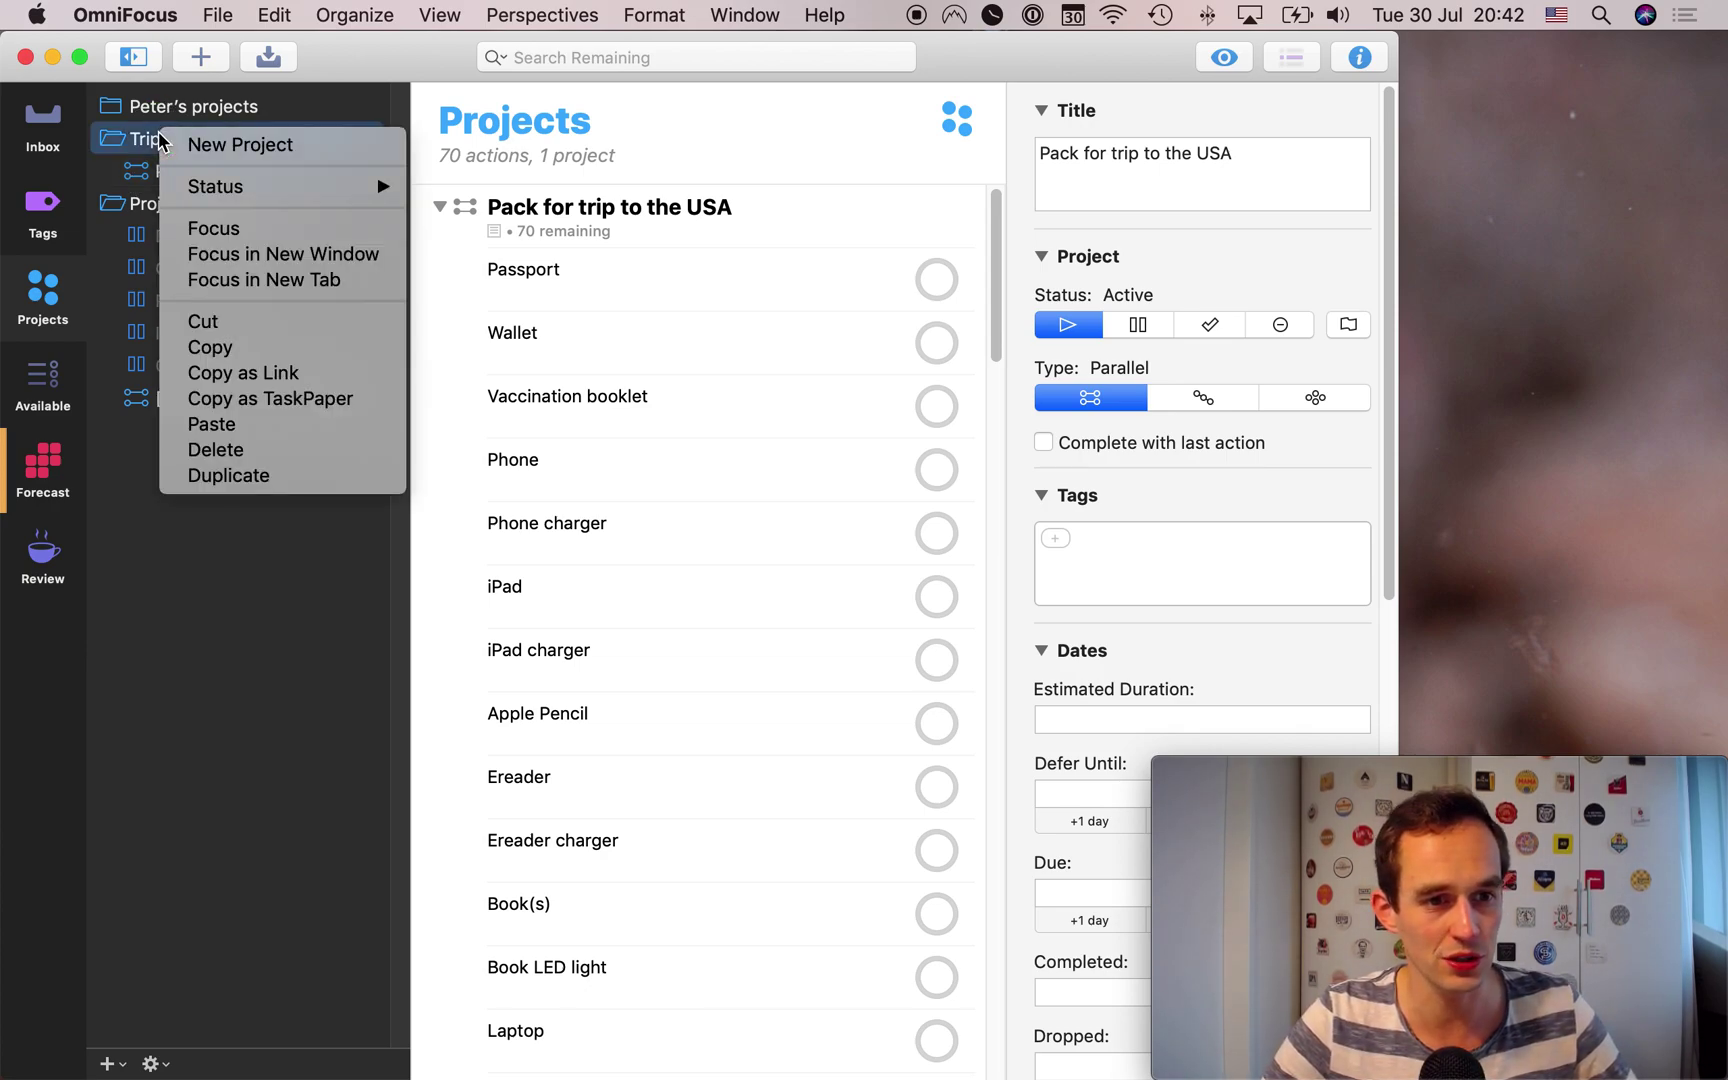
key("Escape")
key("alt+super+n")
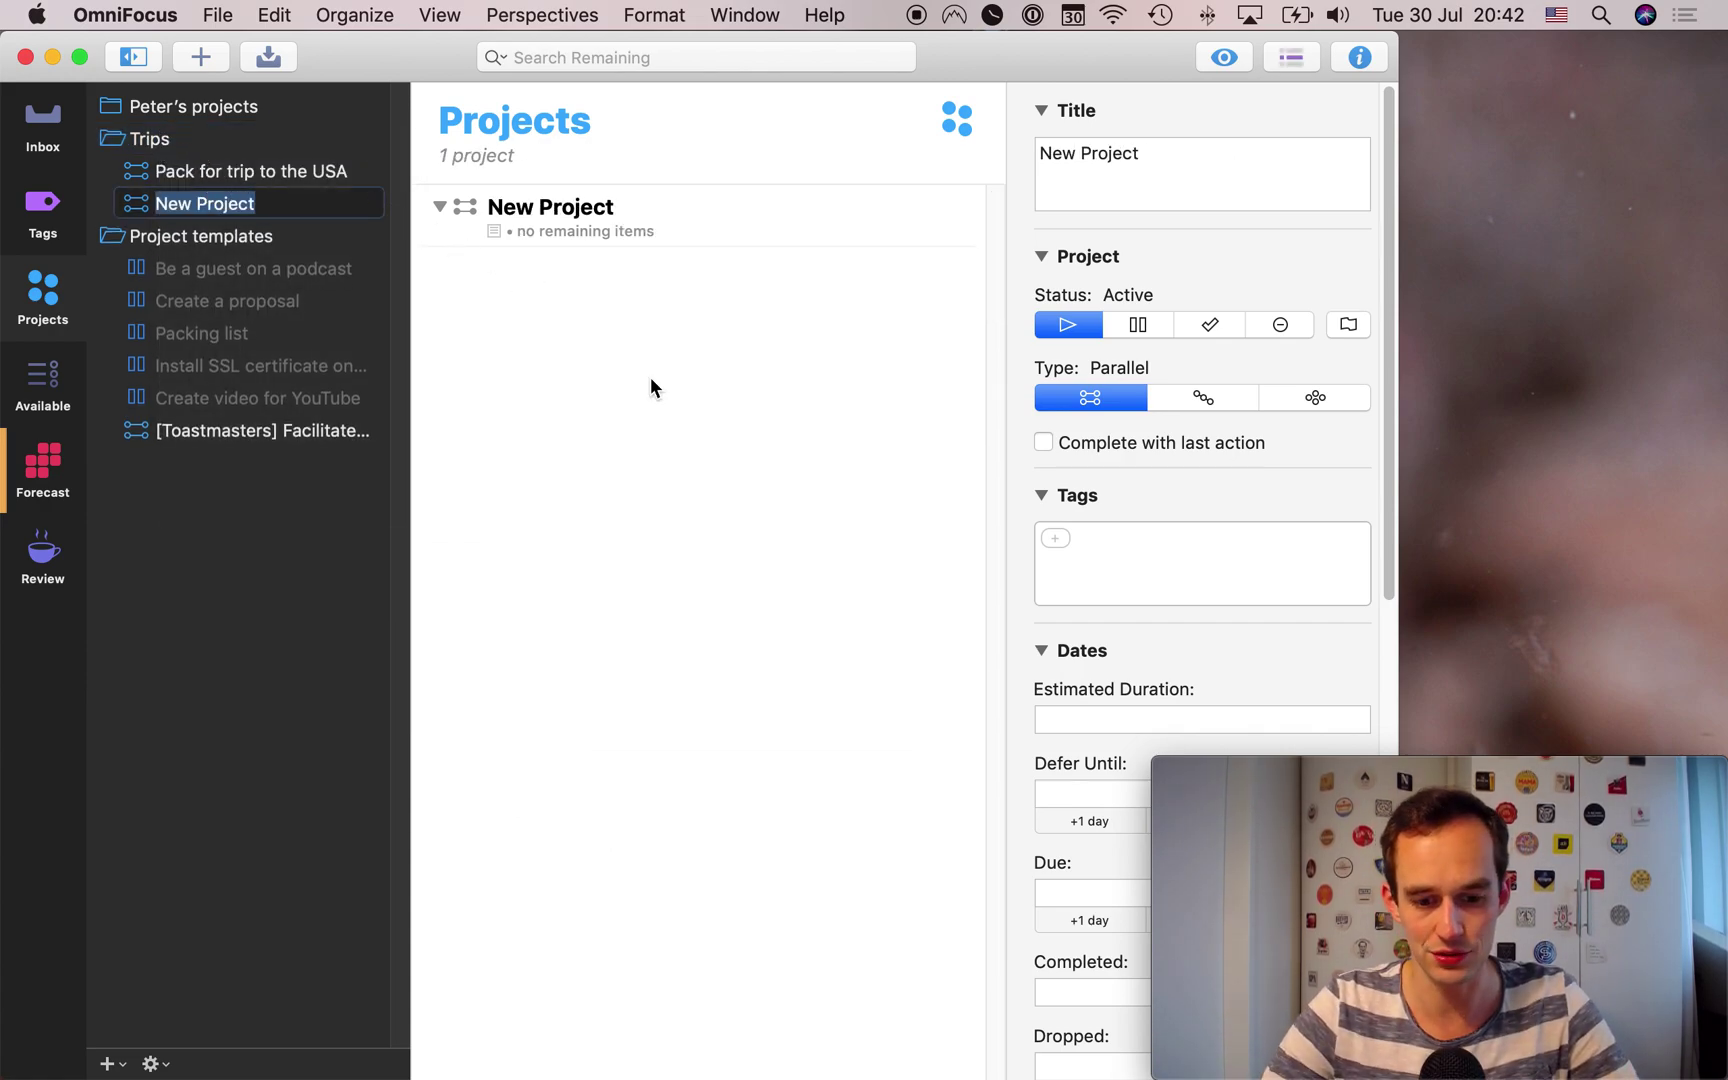
type("Trip to the USA")
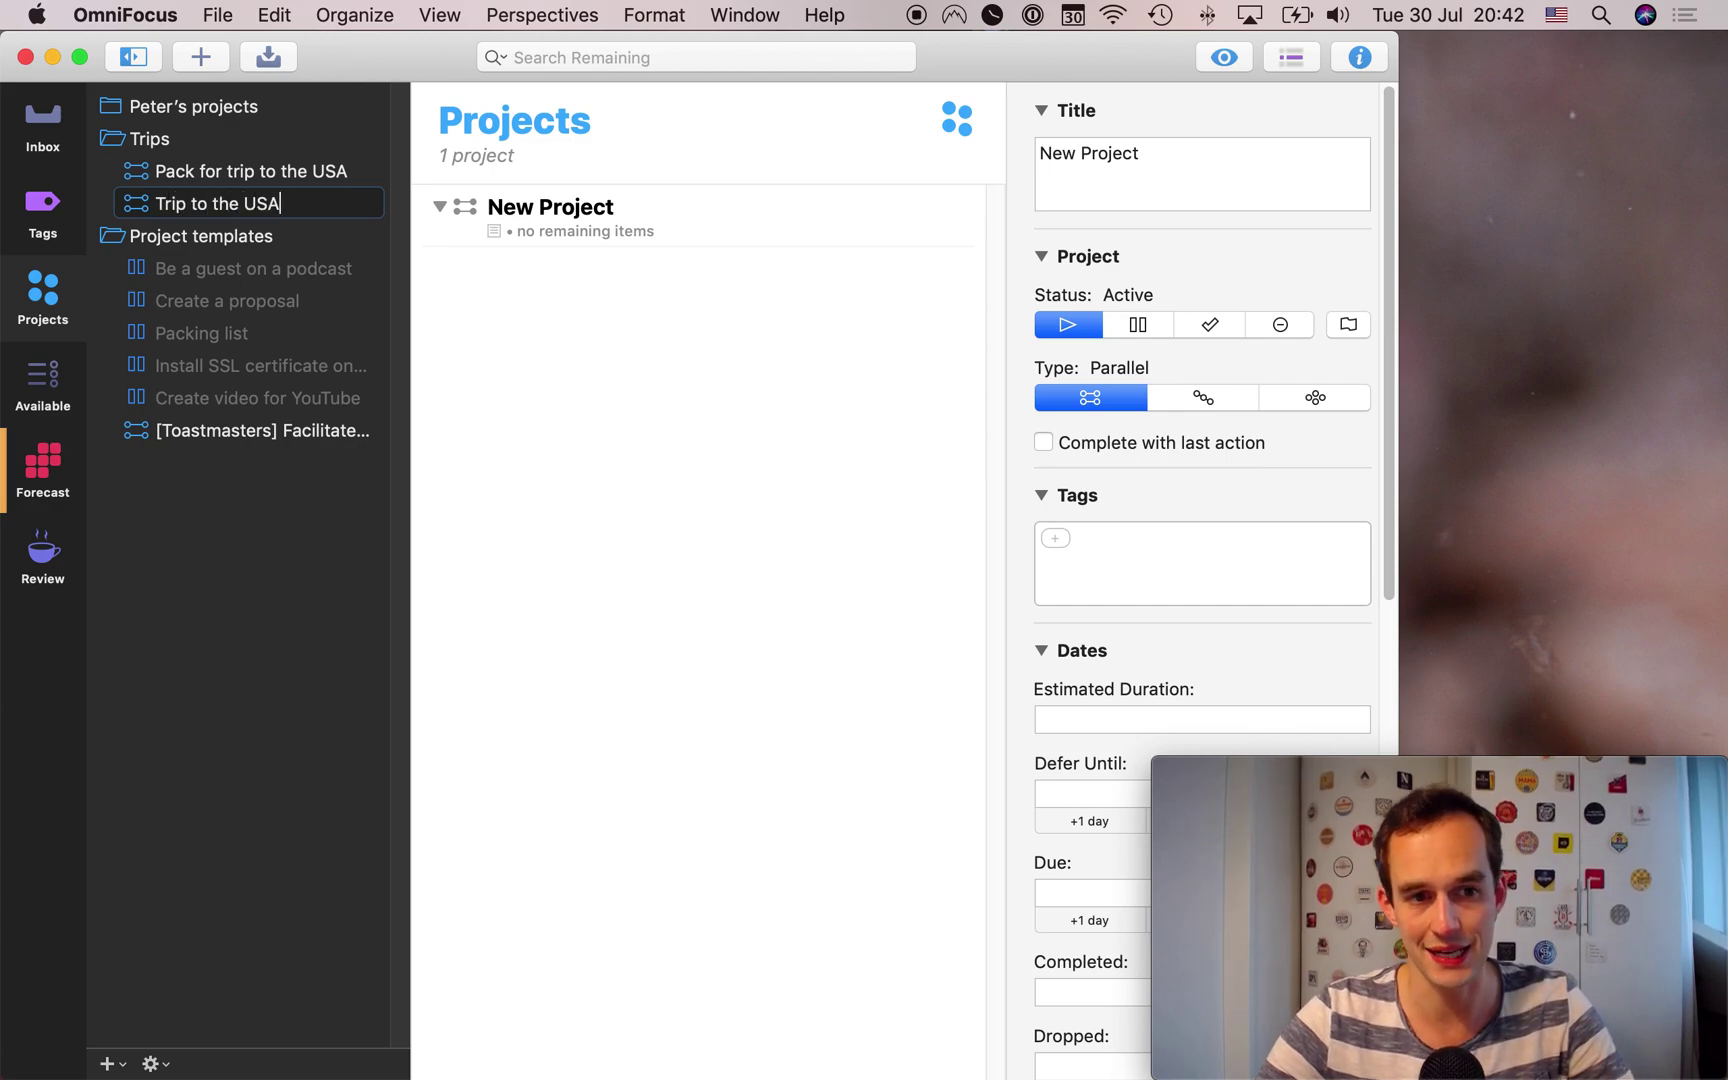
key("Return")
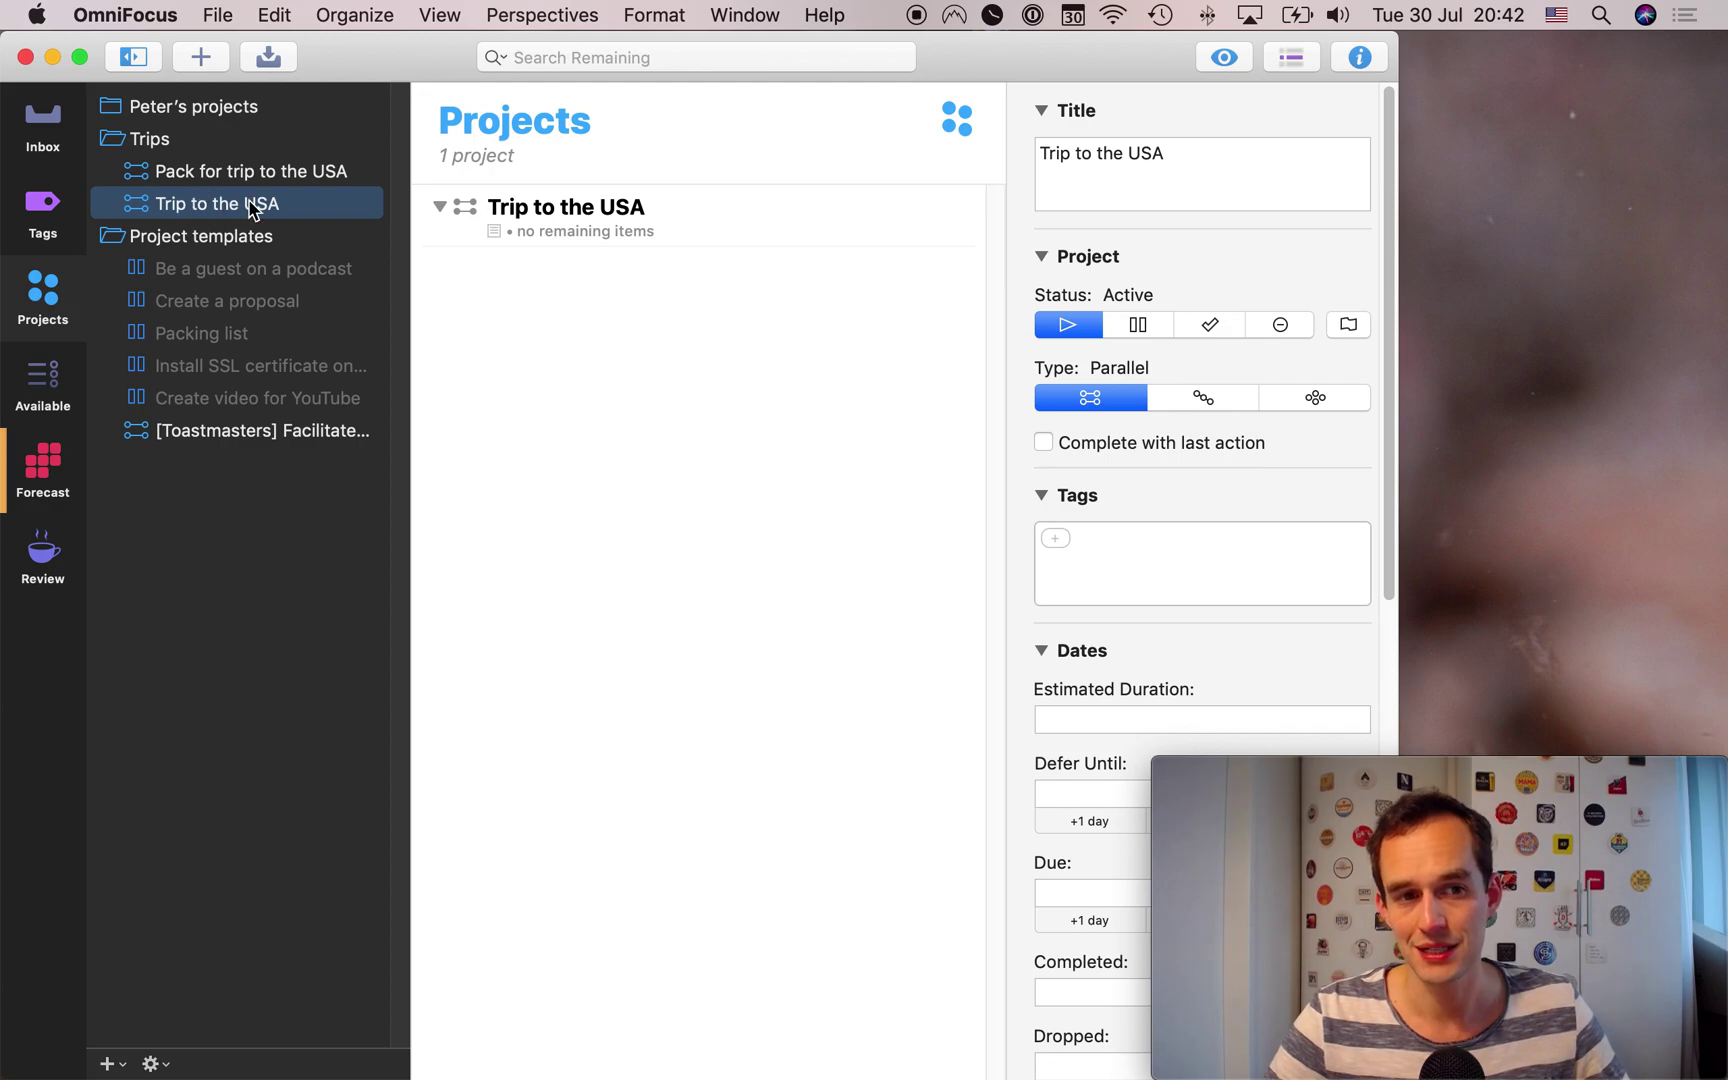
left_click(667, 390)
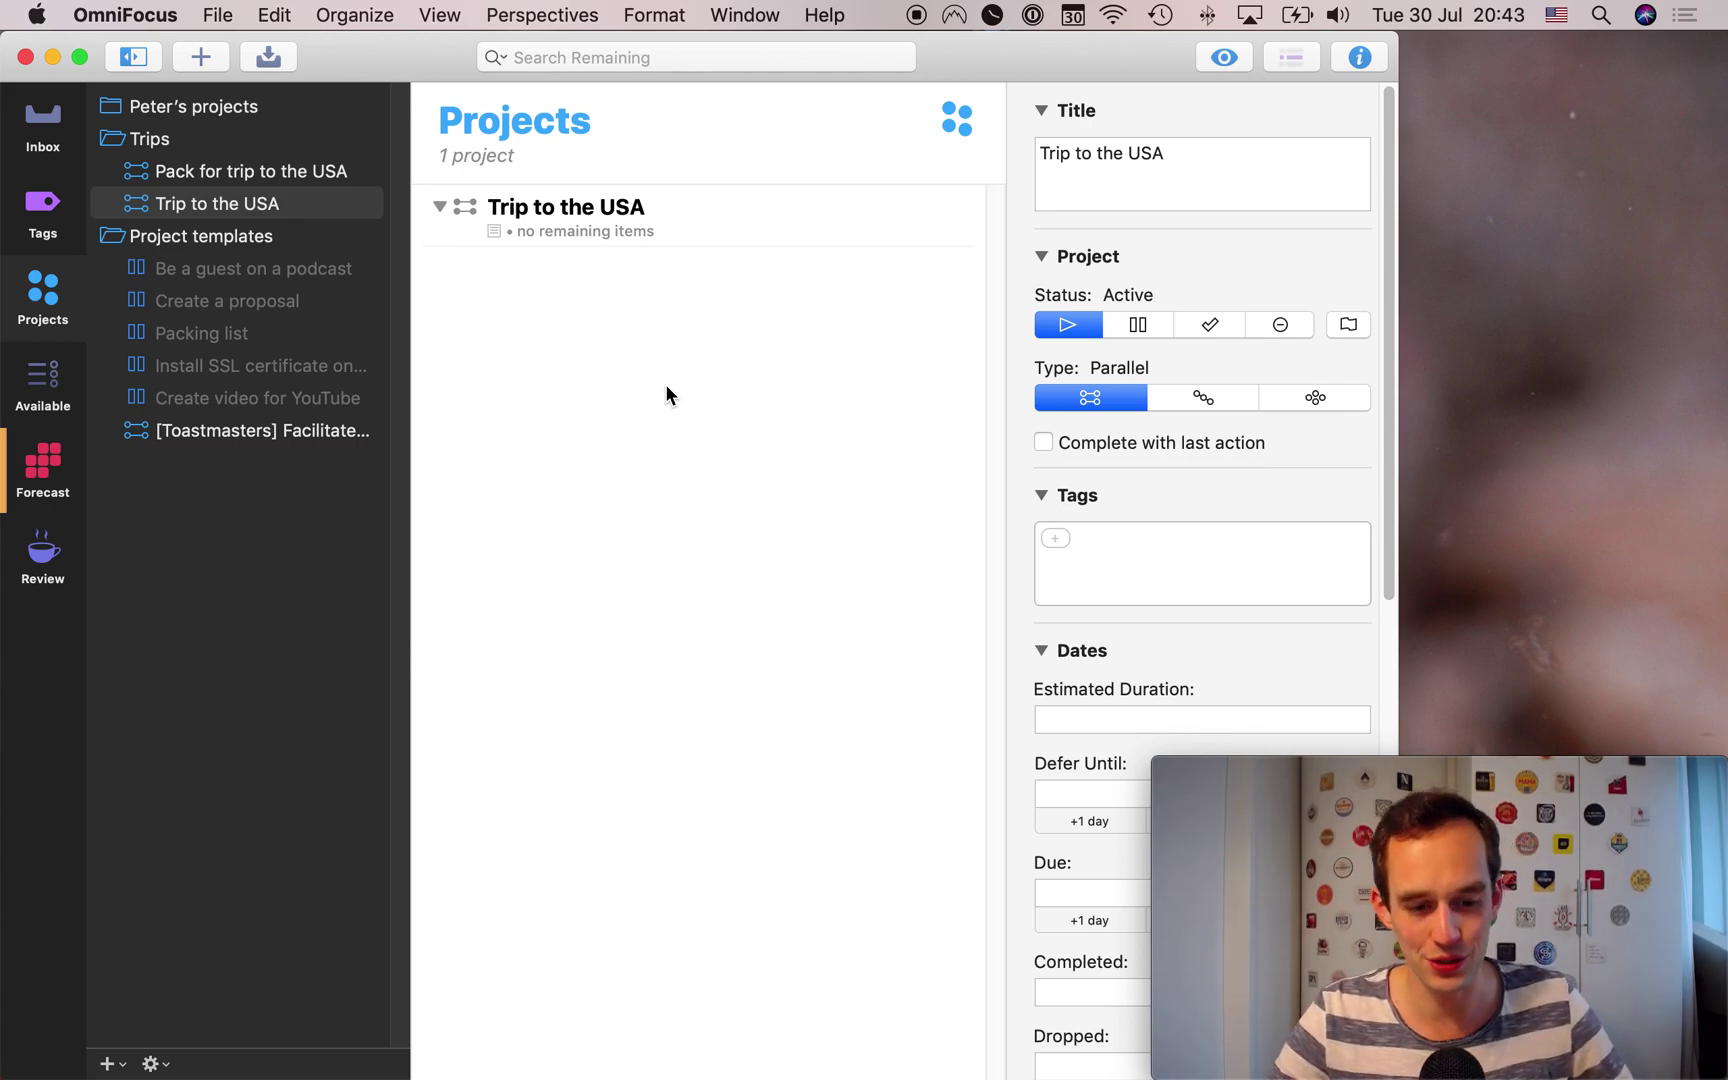
key("super+n")
- Add the actions 'Prepare for trip' and 'Process trip' to Trip to the USA
type("Prepare for trip")
key("Return")
key("Return")
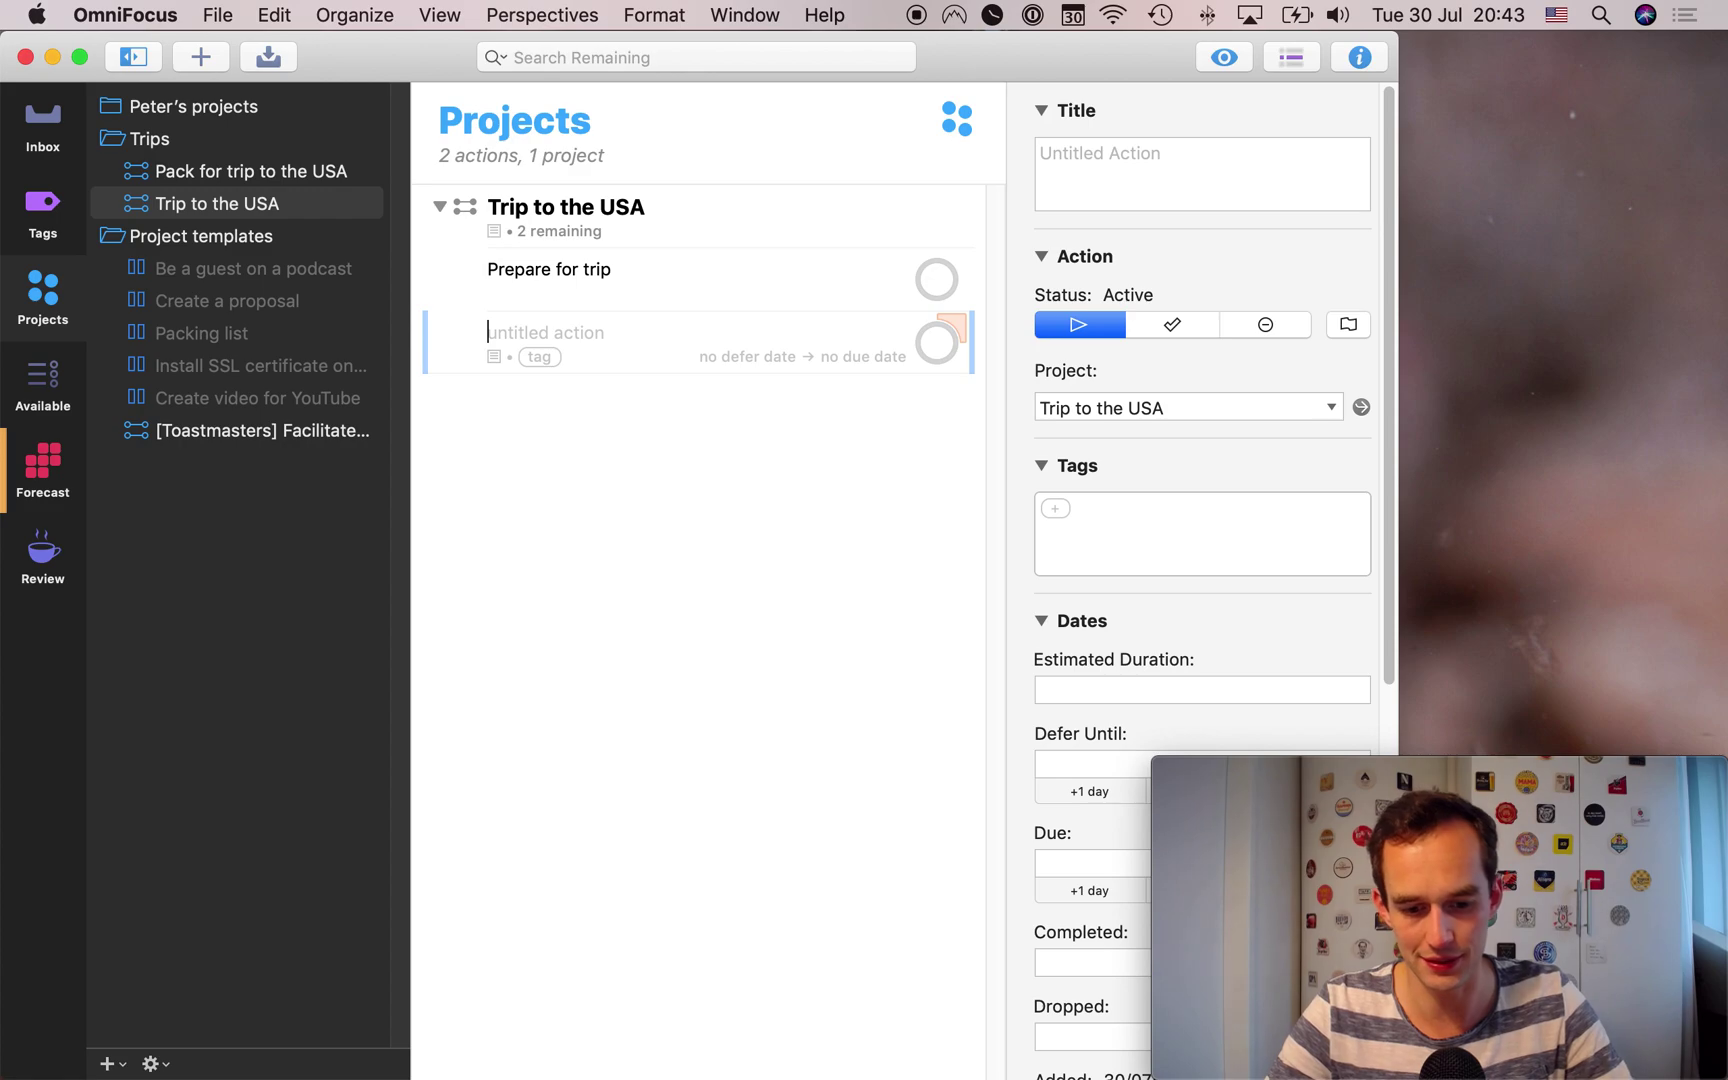
type("Process trp")
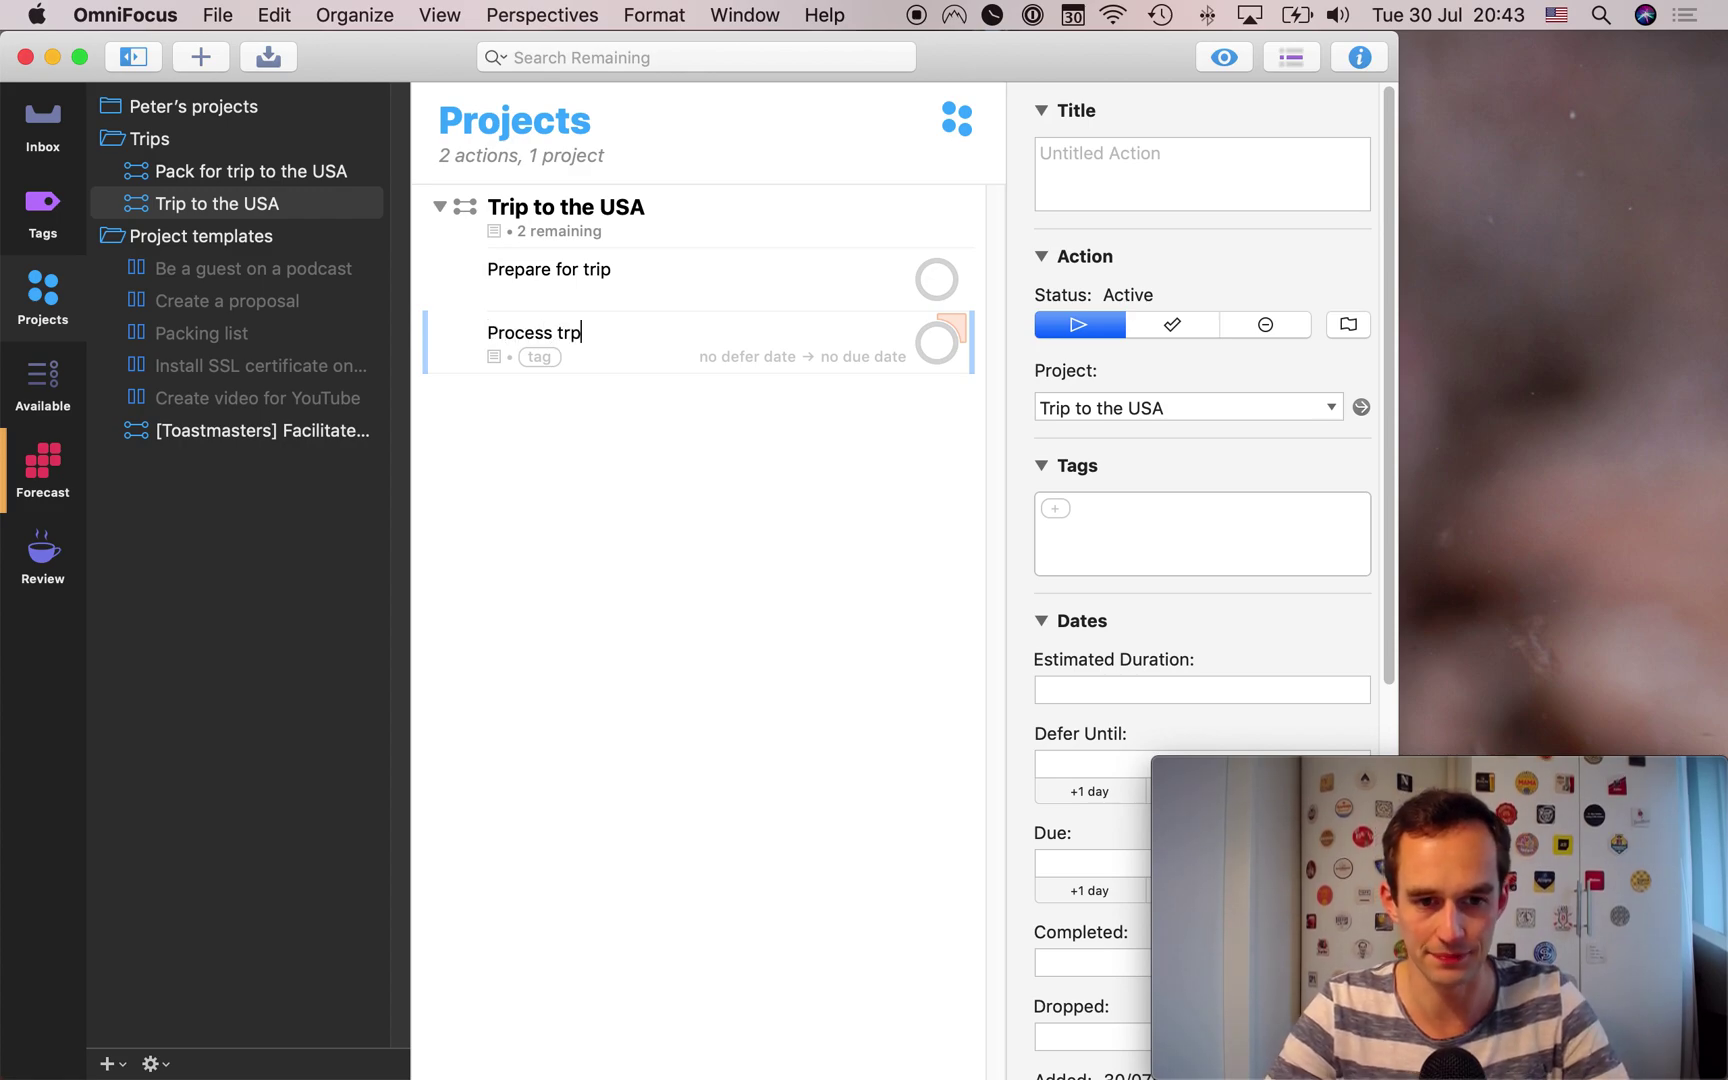
key("BackSpace")
key("BackSpace")
type("rip")
key("Return")
- Insert 'Pick a time to meet with XYZ friend' below Prepare for trip
left_click(628, 303)
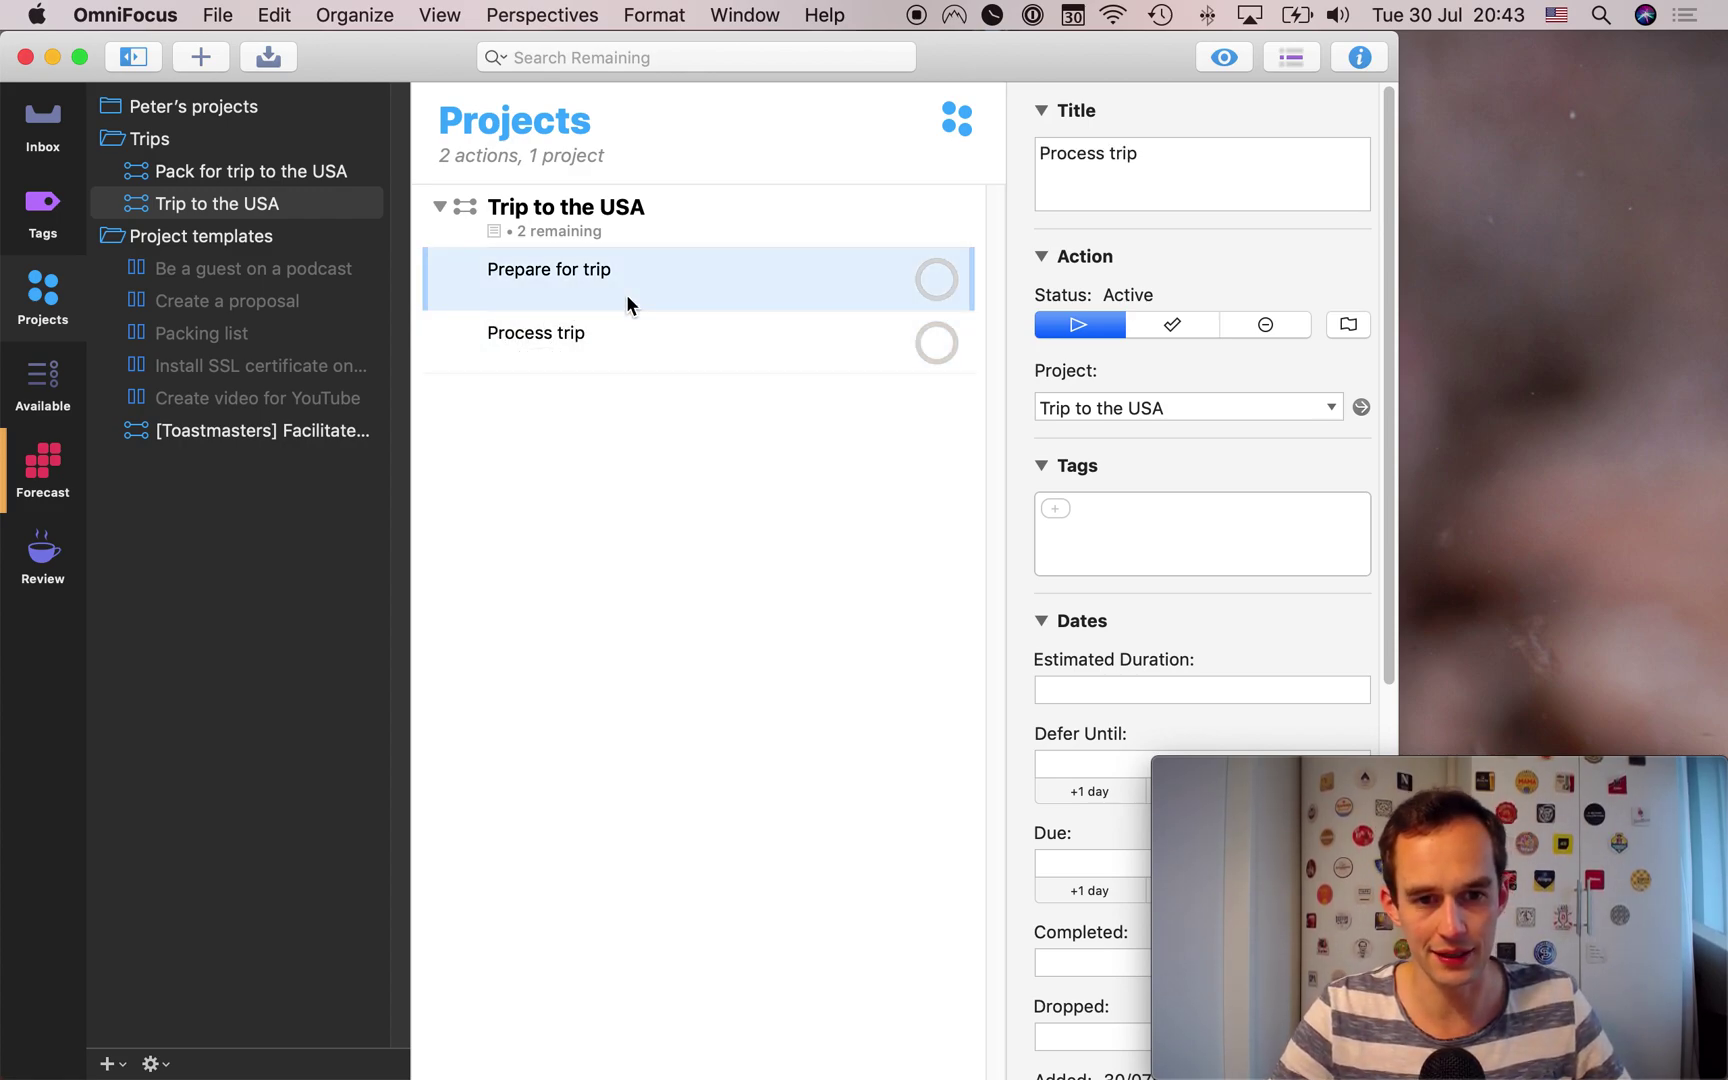
key("Return")
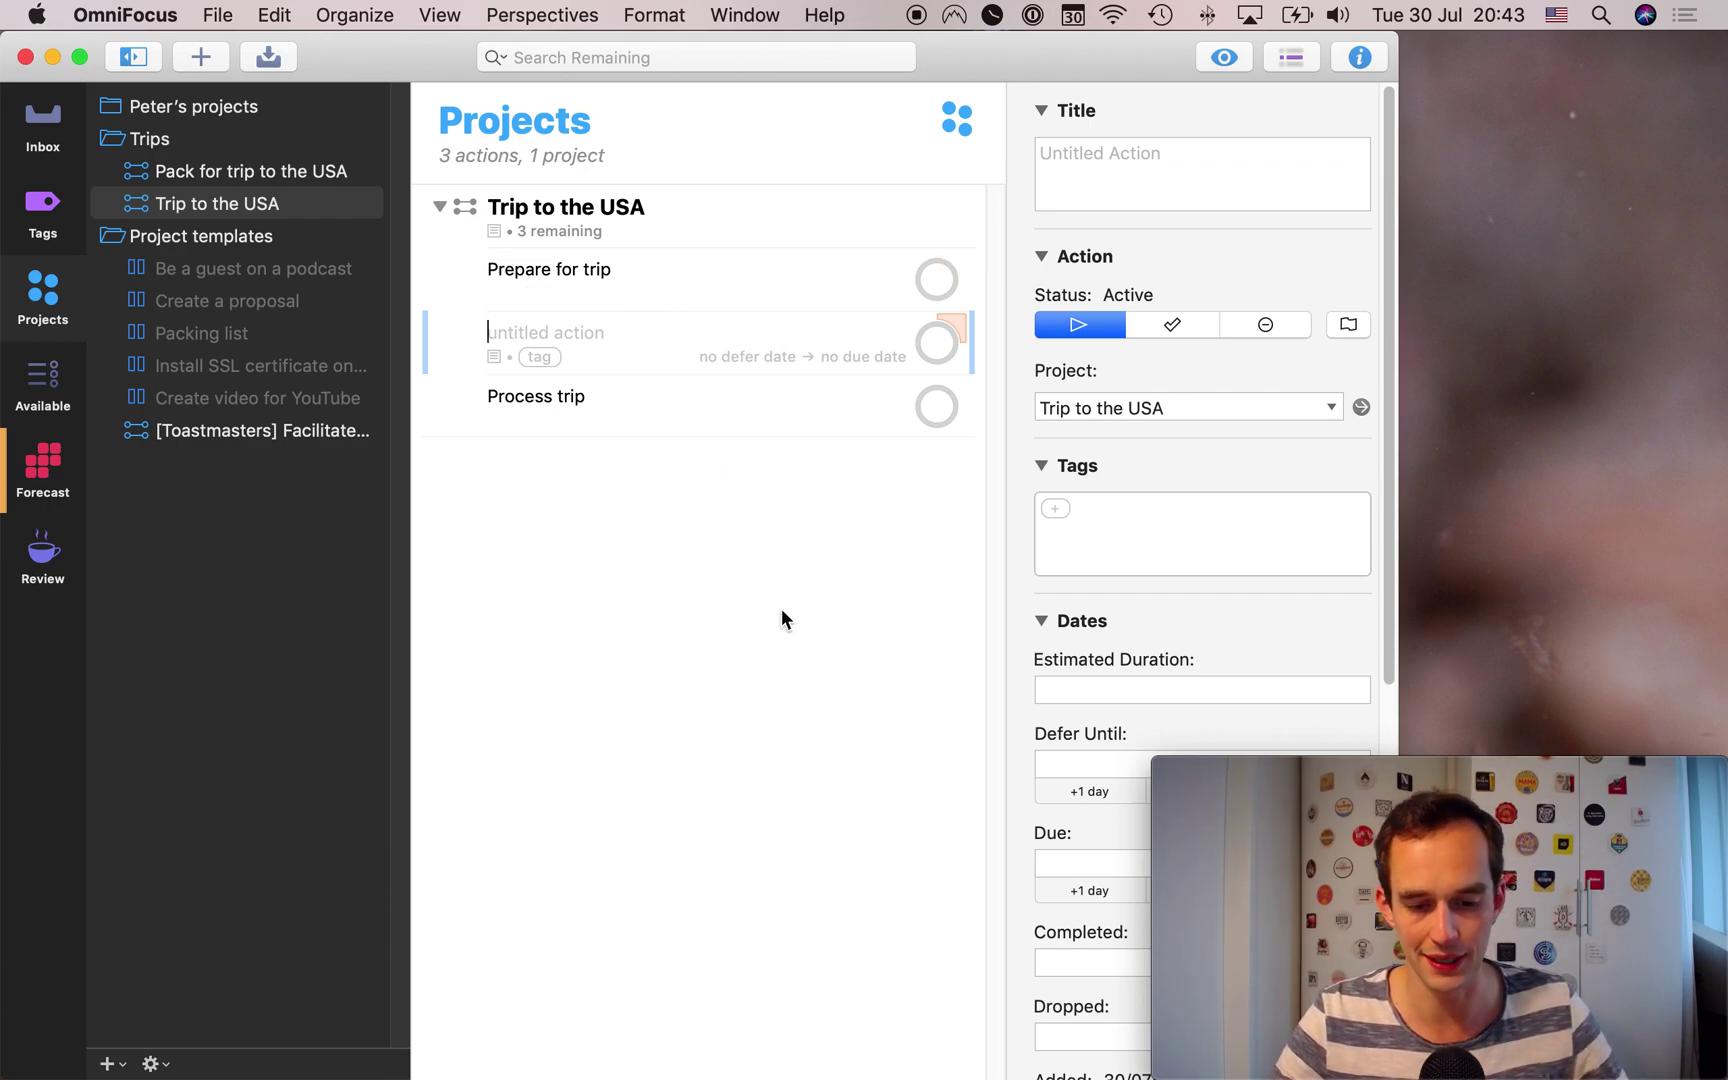
type("Pick a ti")
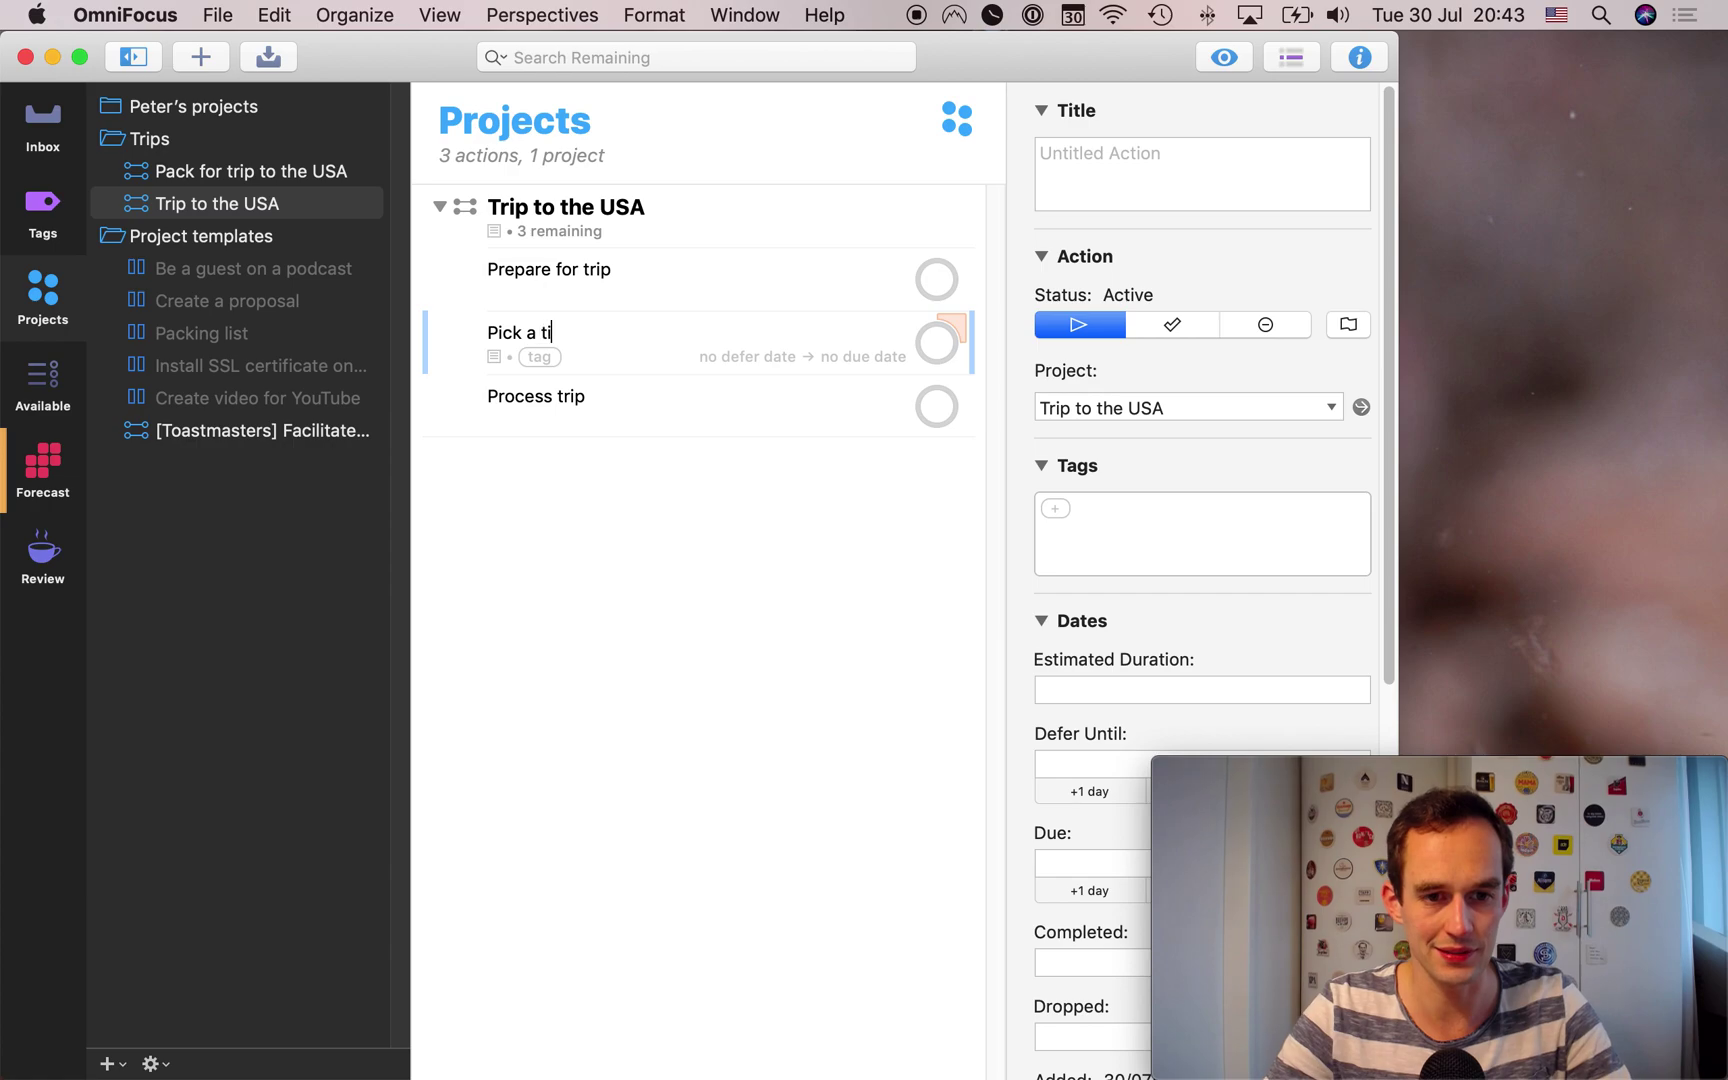
type("me to meet with X")
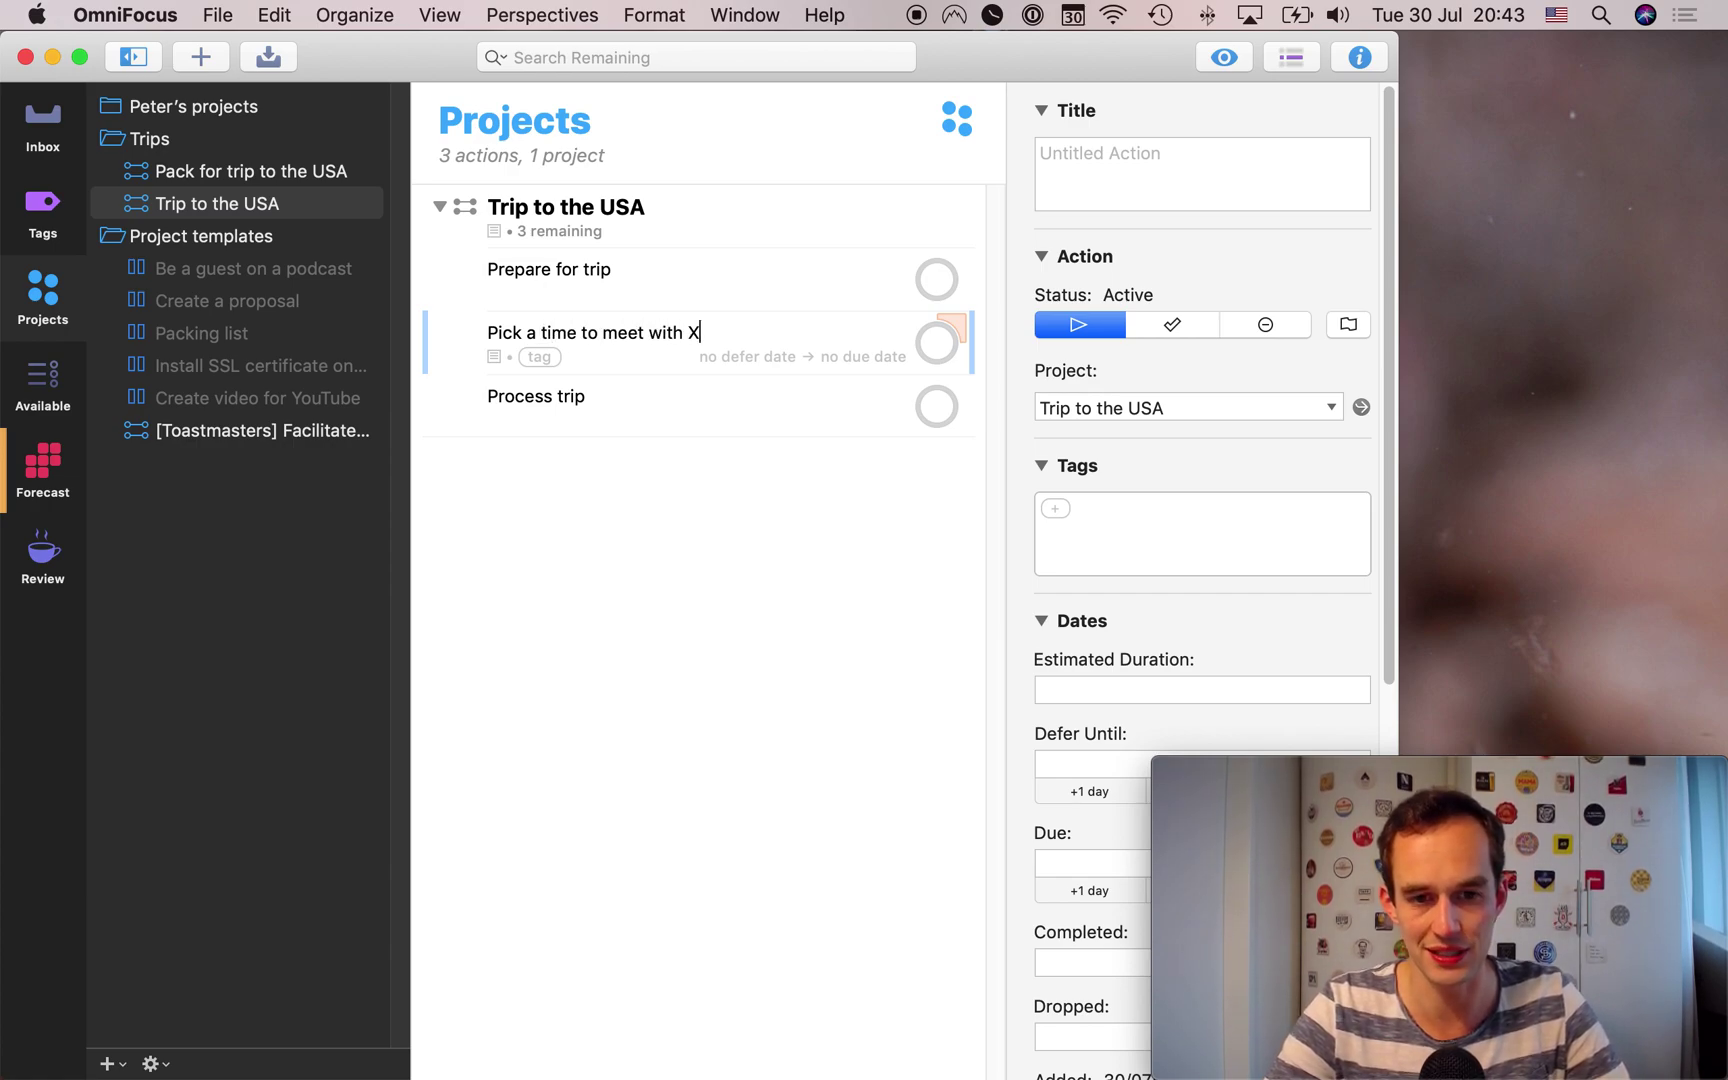
type("YZ friend")
key("Return")
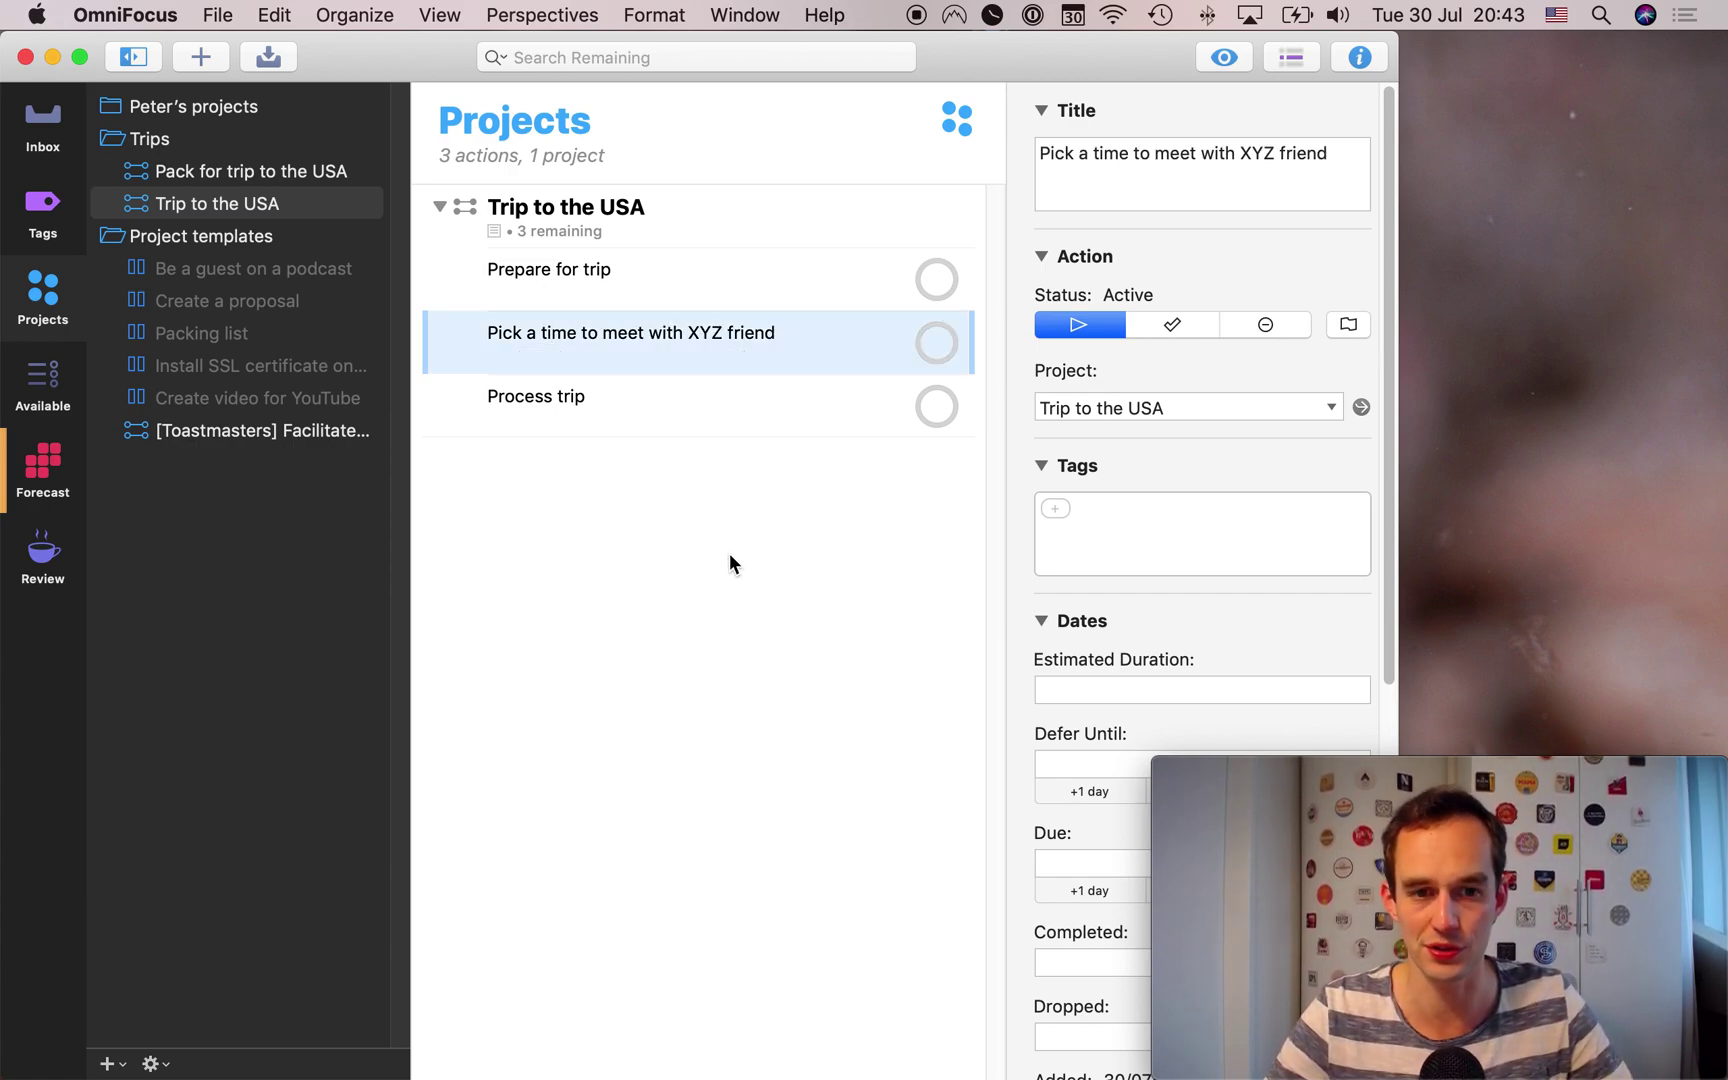
left_click(695, 299)
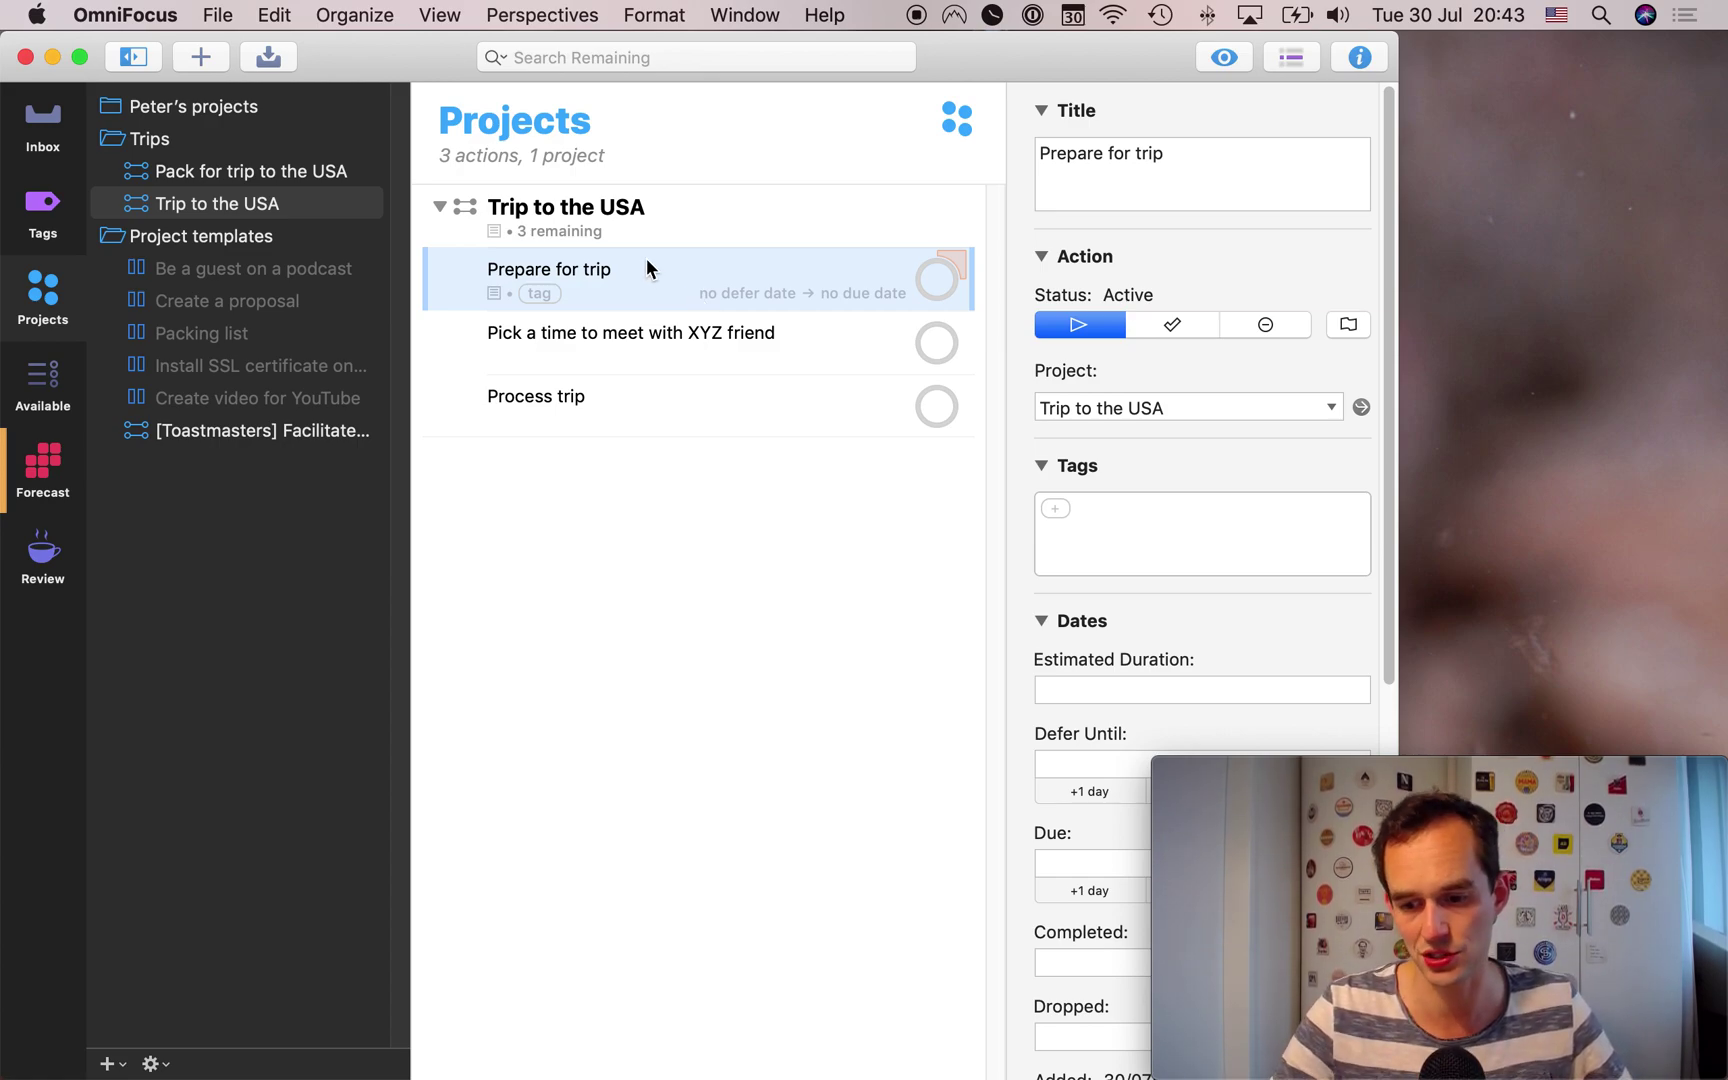
- Add a new empty action nested under Prepare for trip
key("Return")
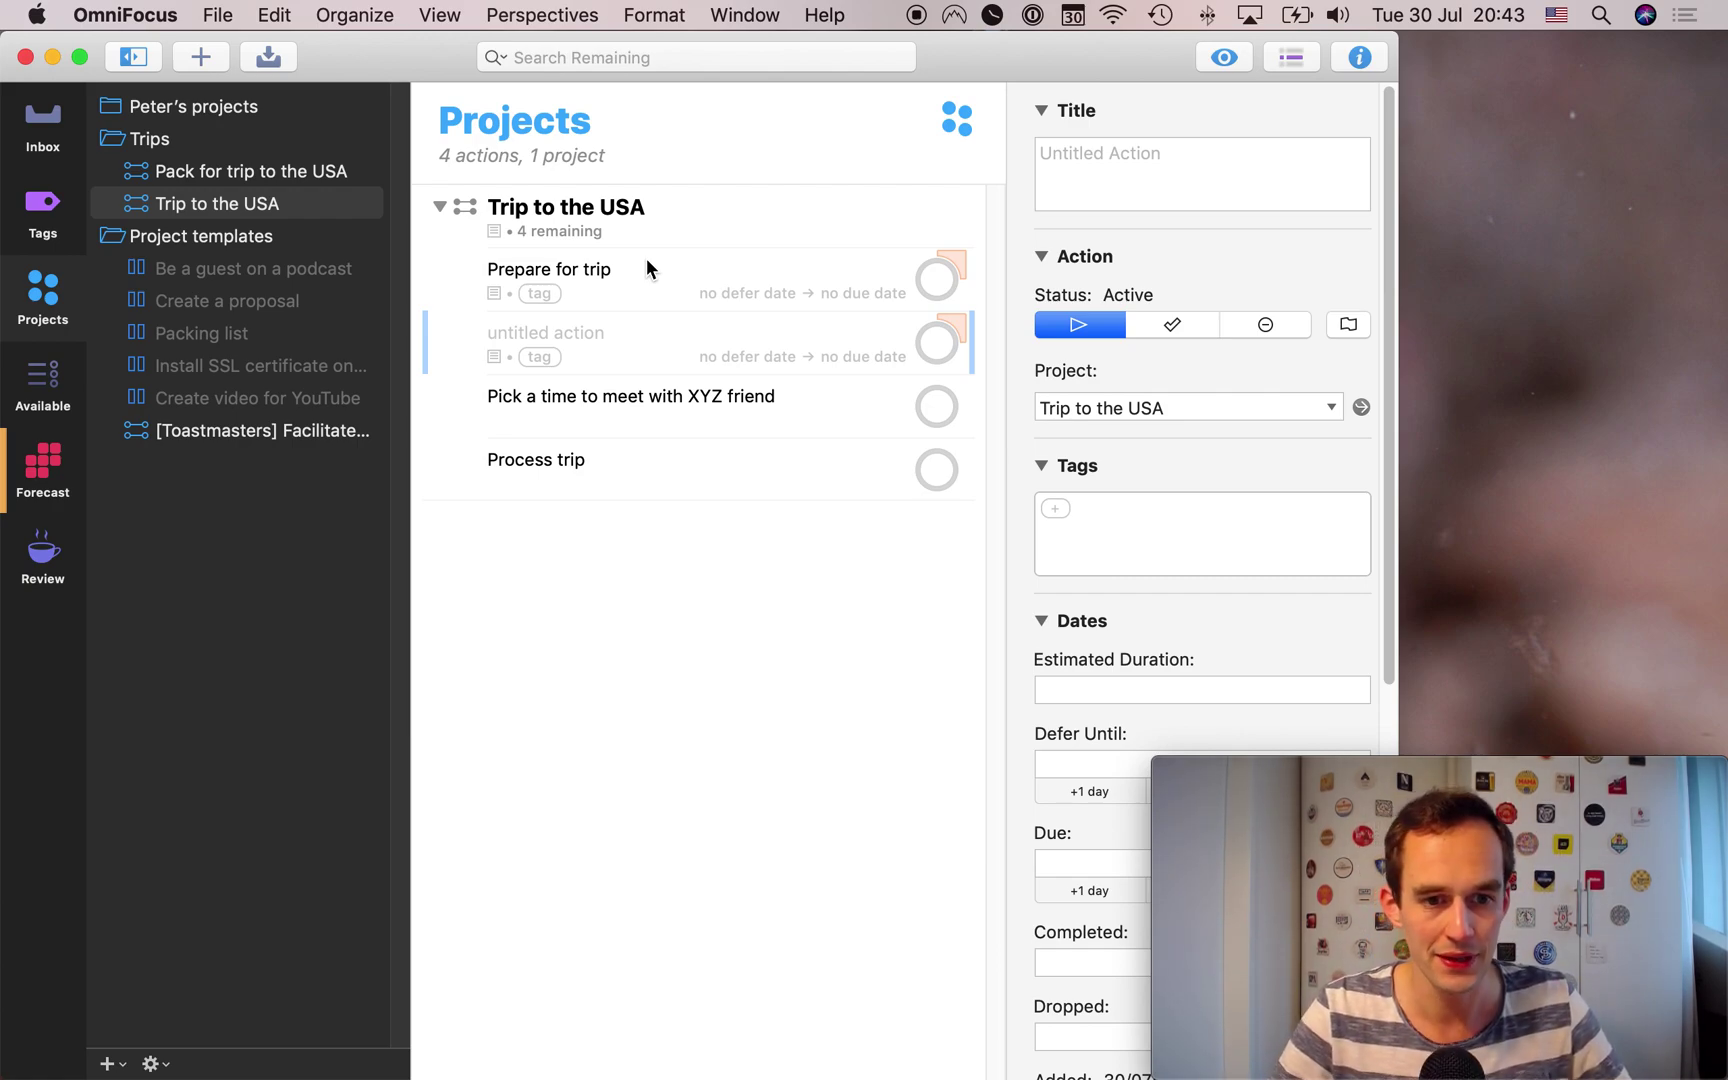
key("Tab")
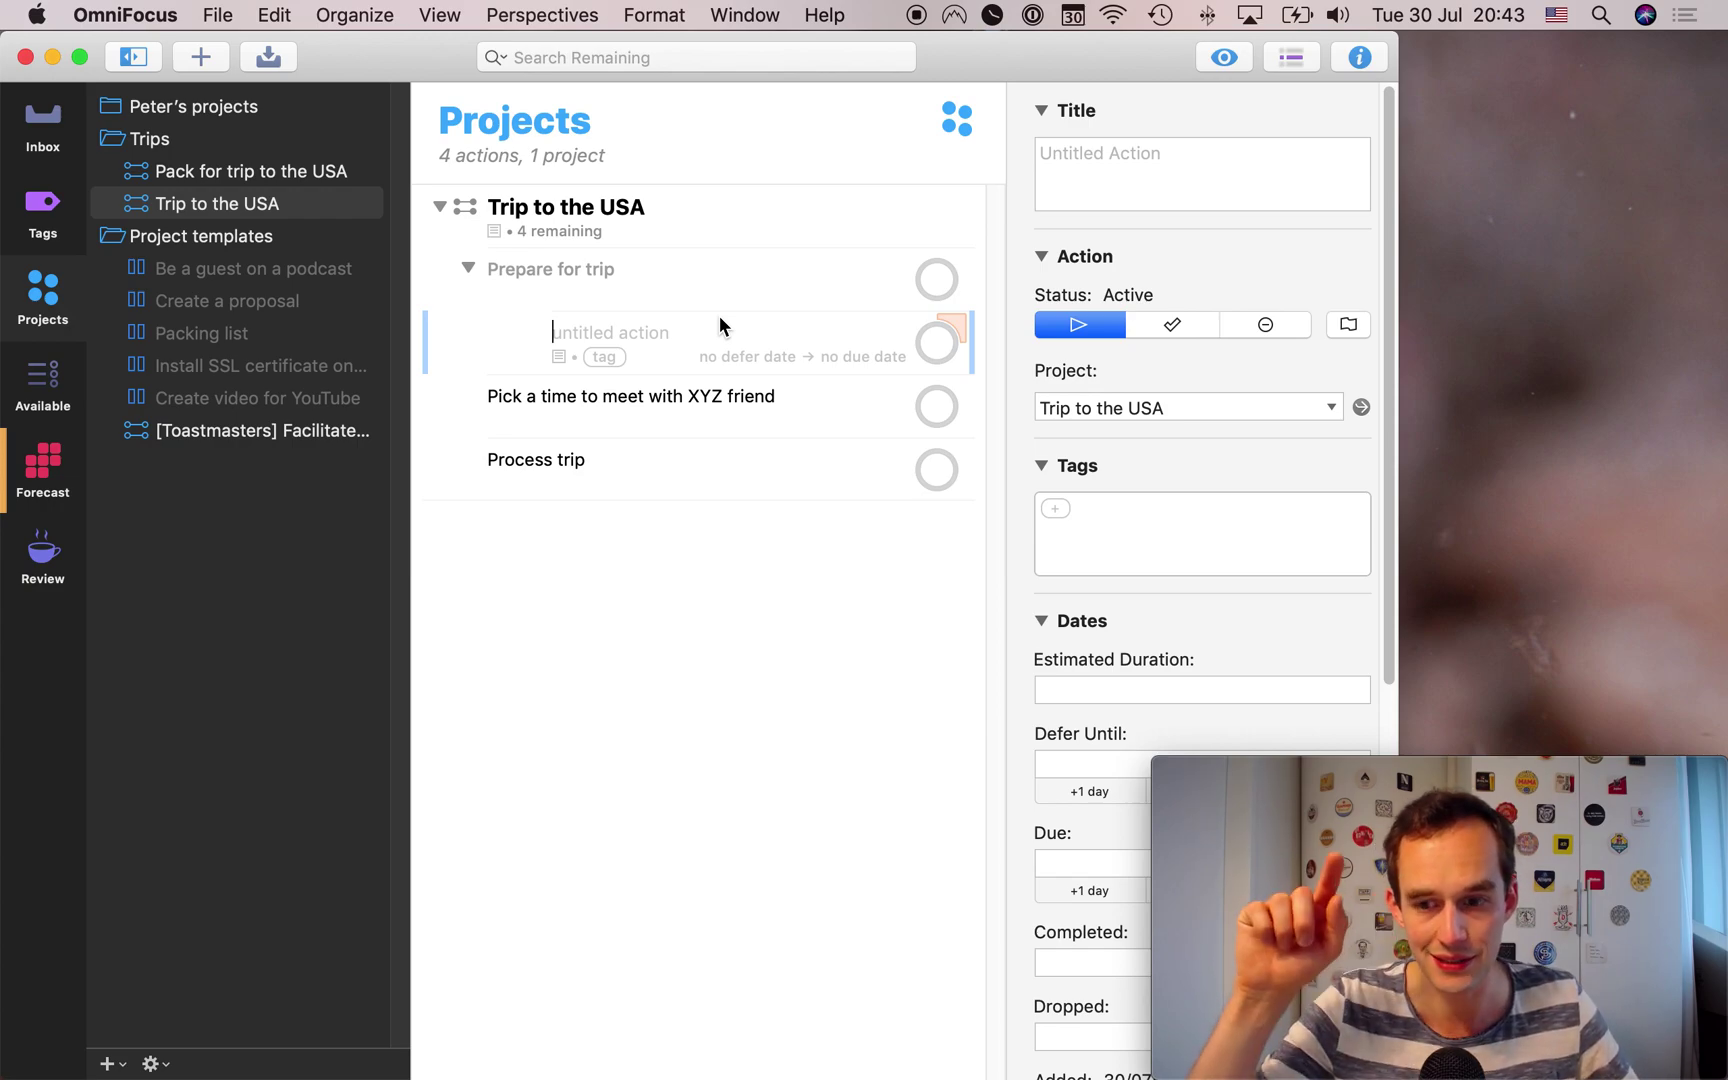
left_click(649, 372)
key("super+bracketleft")
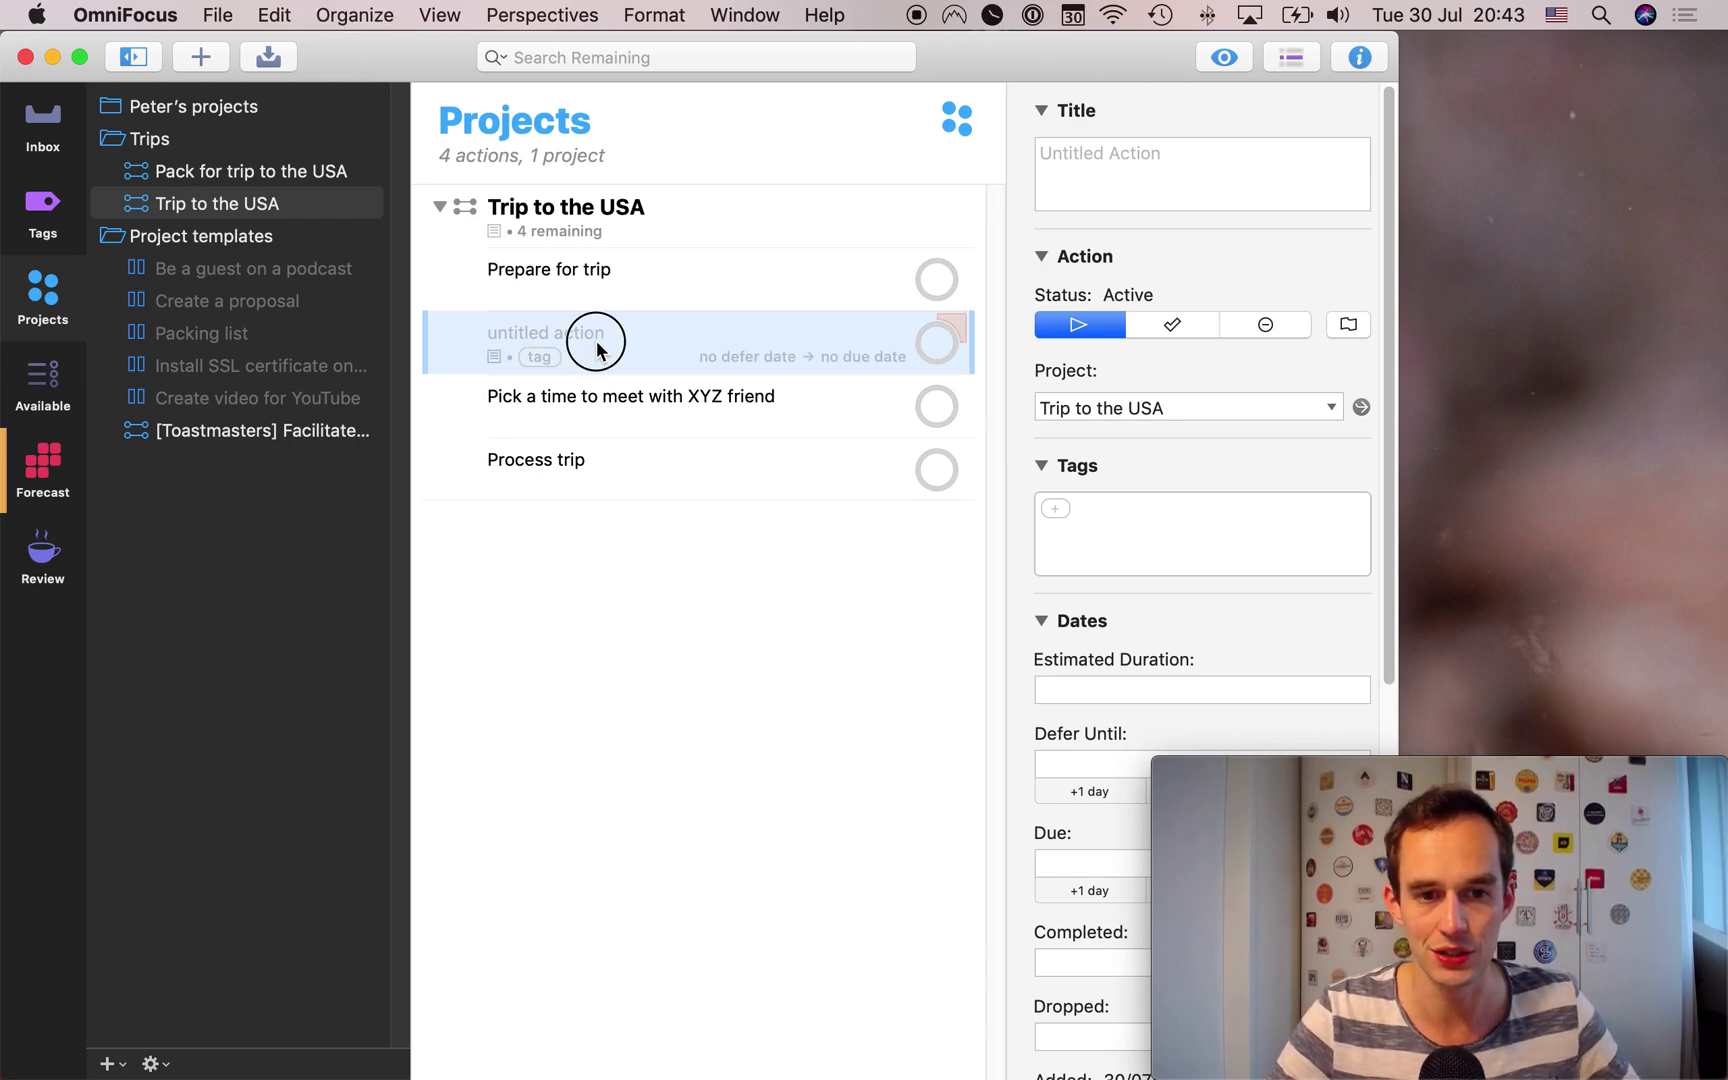
left_click_drag(590, 338, 675, 308)
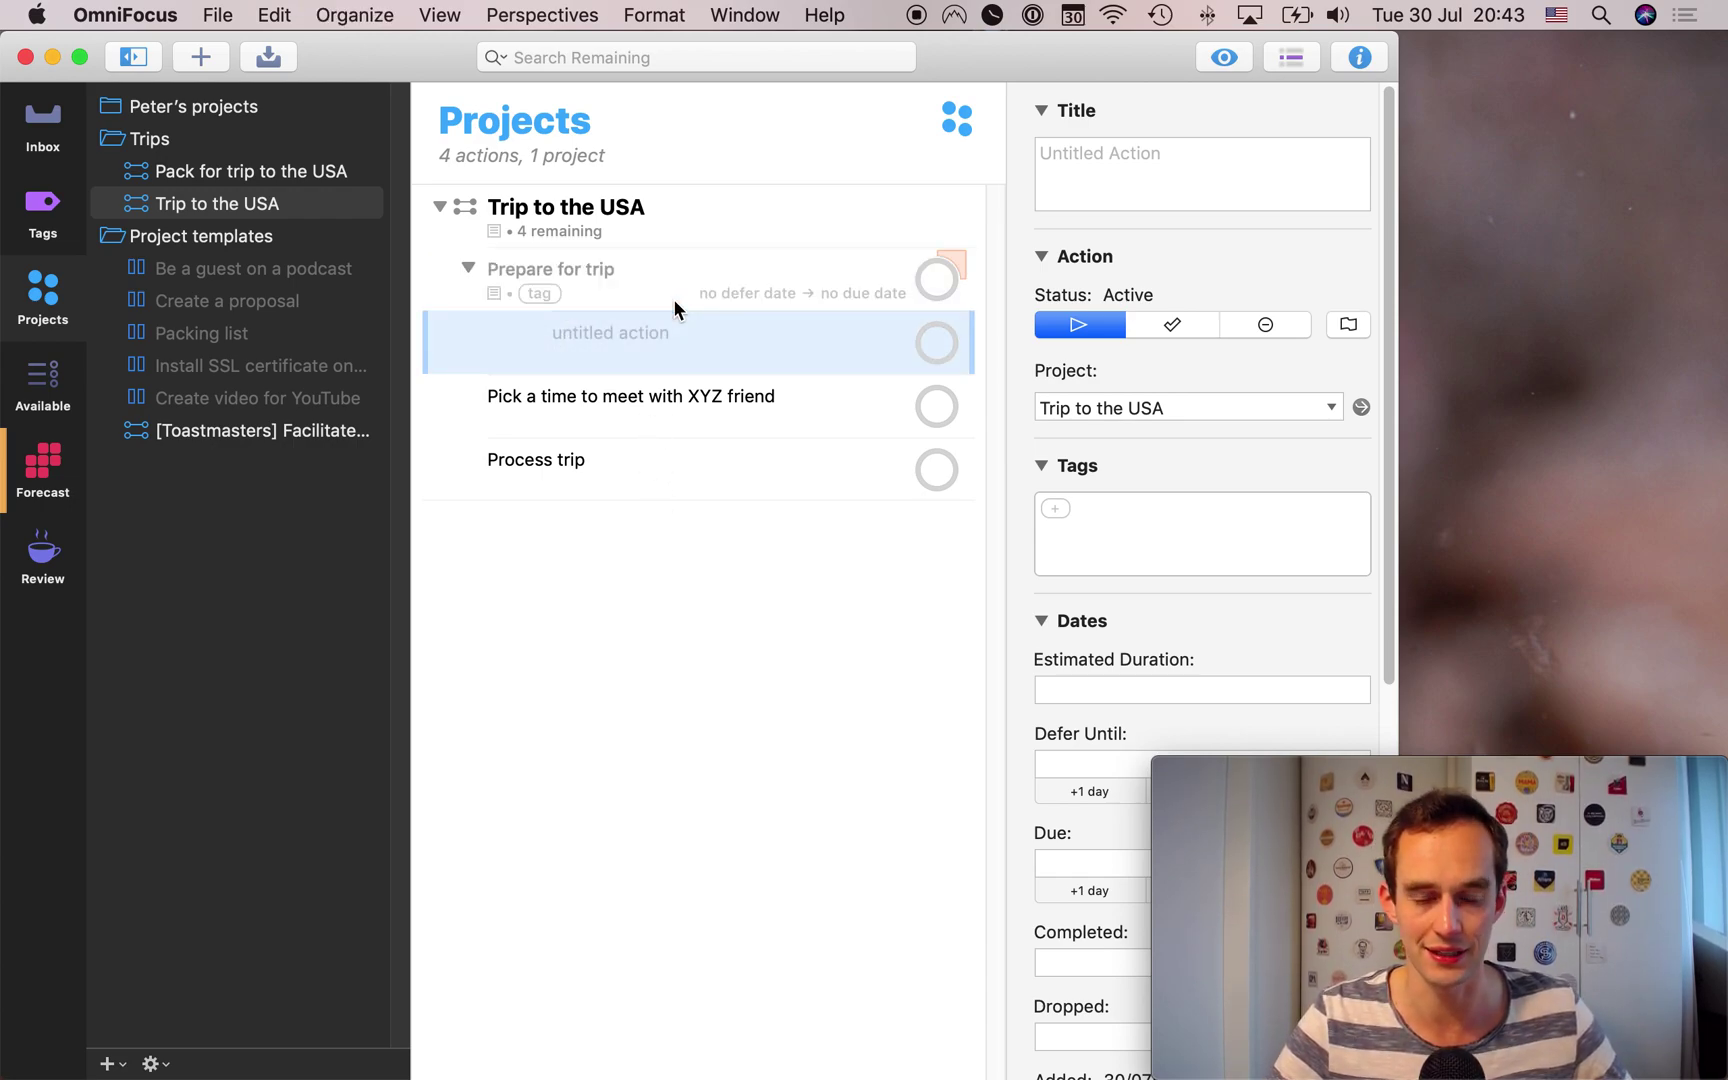
- Name the nested actions 'Check in for the flight' and 'Ask mom to come water the plants'
left_click(598, 336)
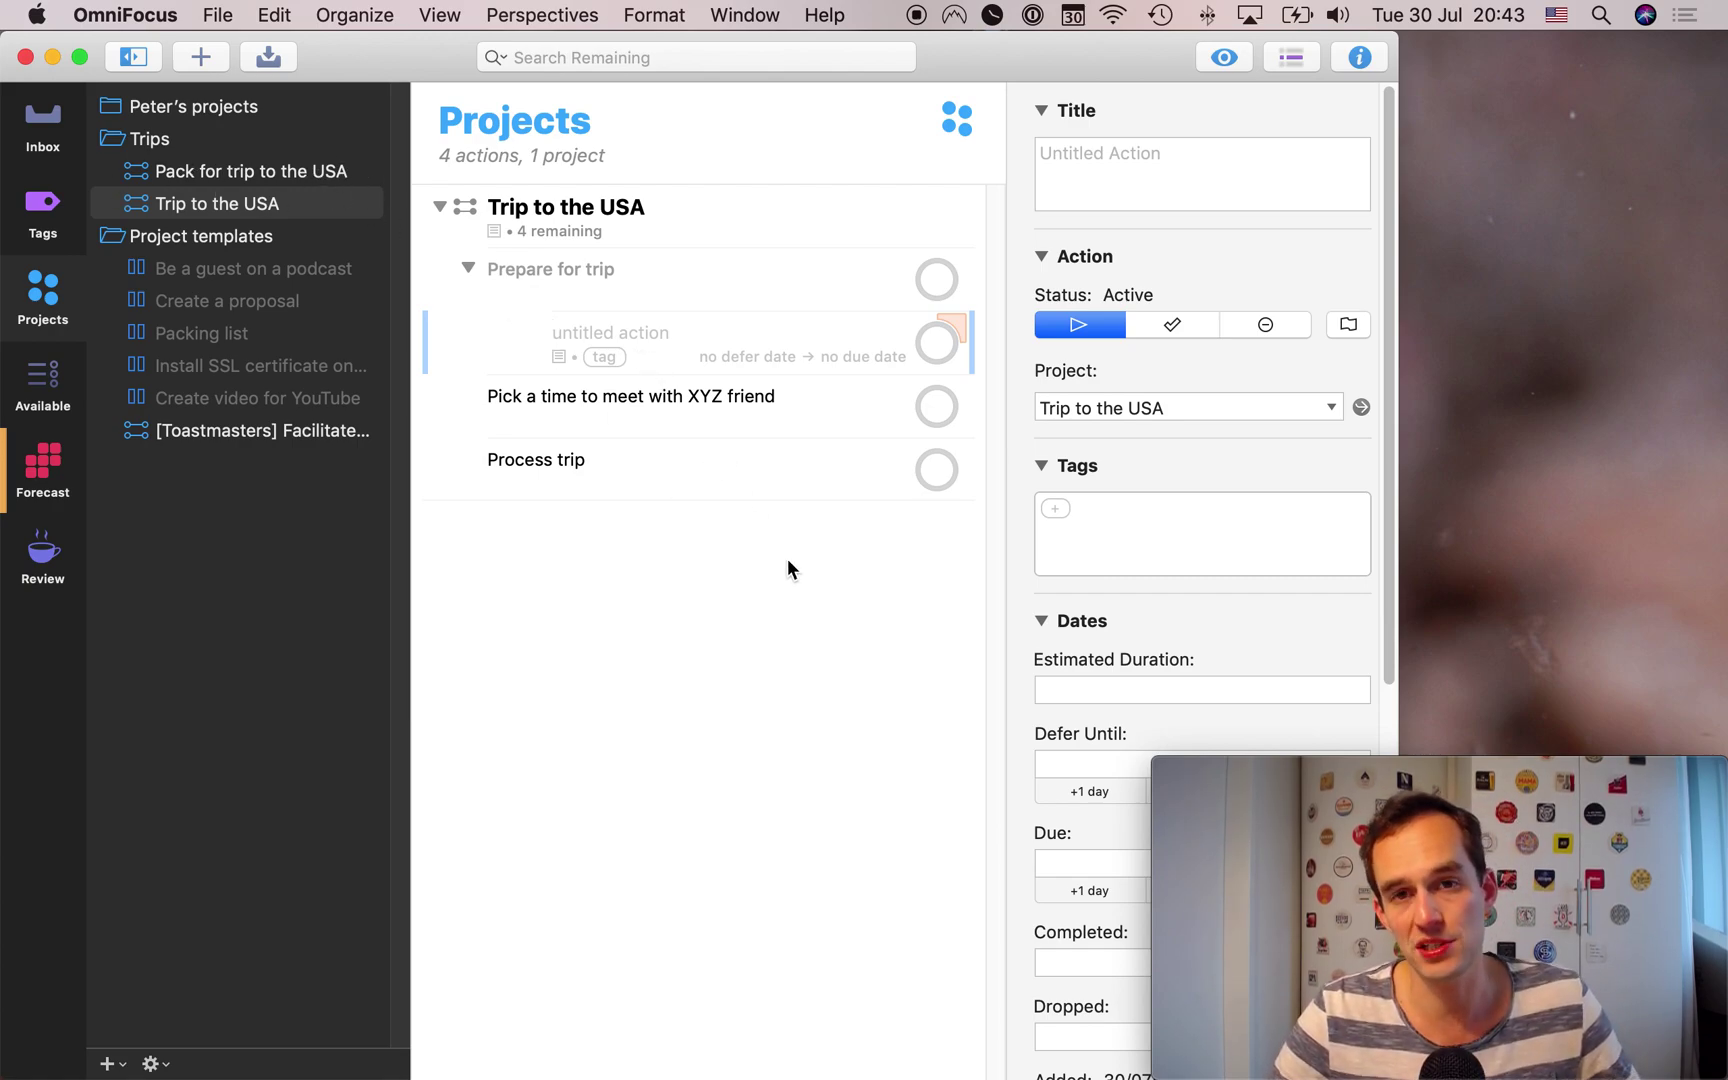
type("Check in for the flight")
key("Escape")
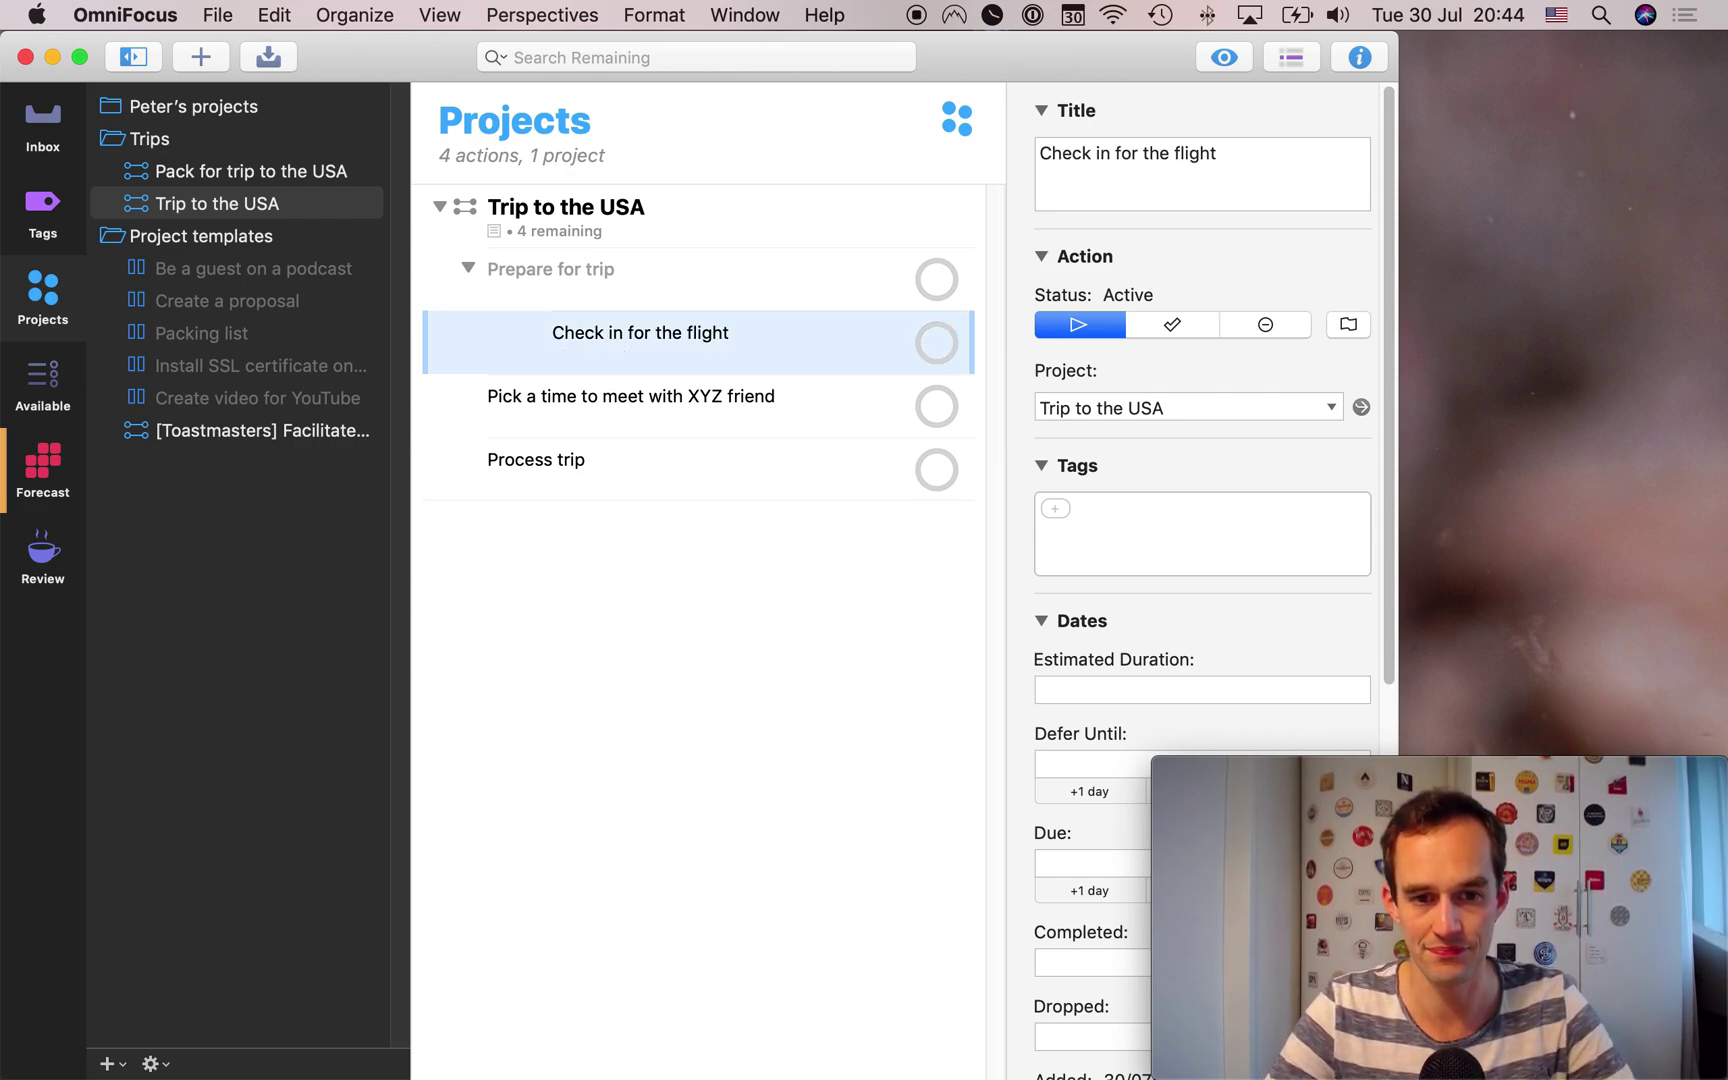
key("Return")
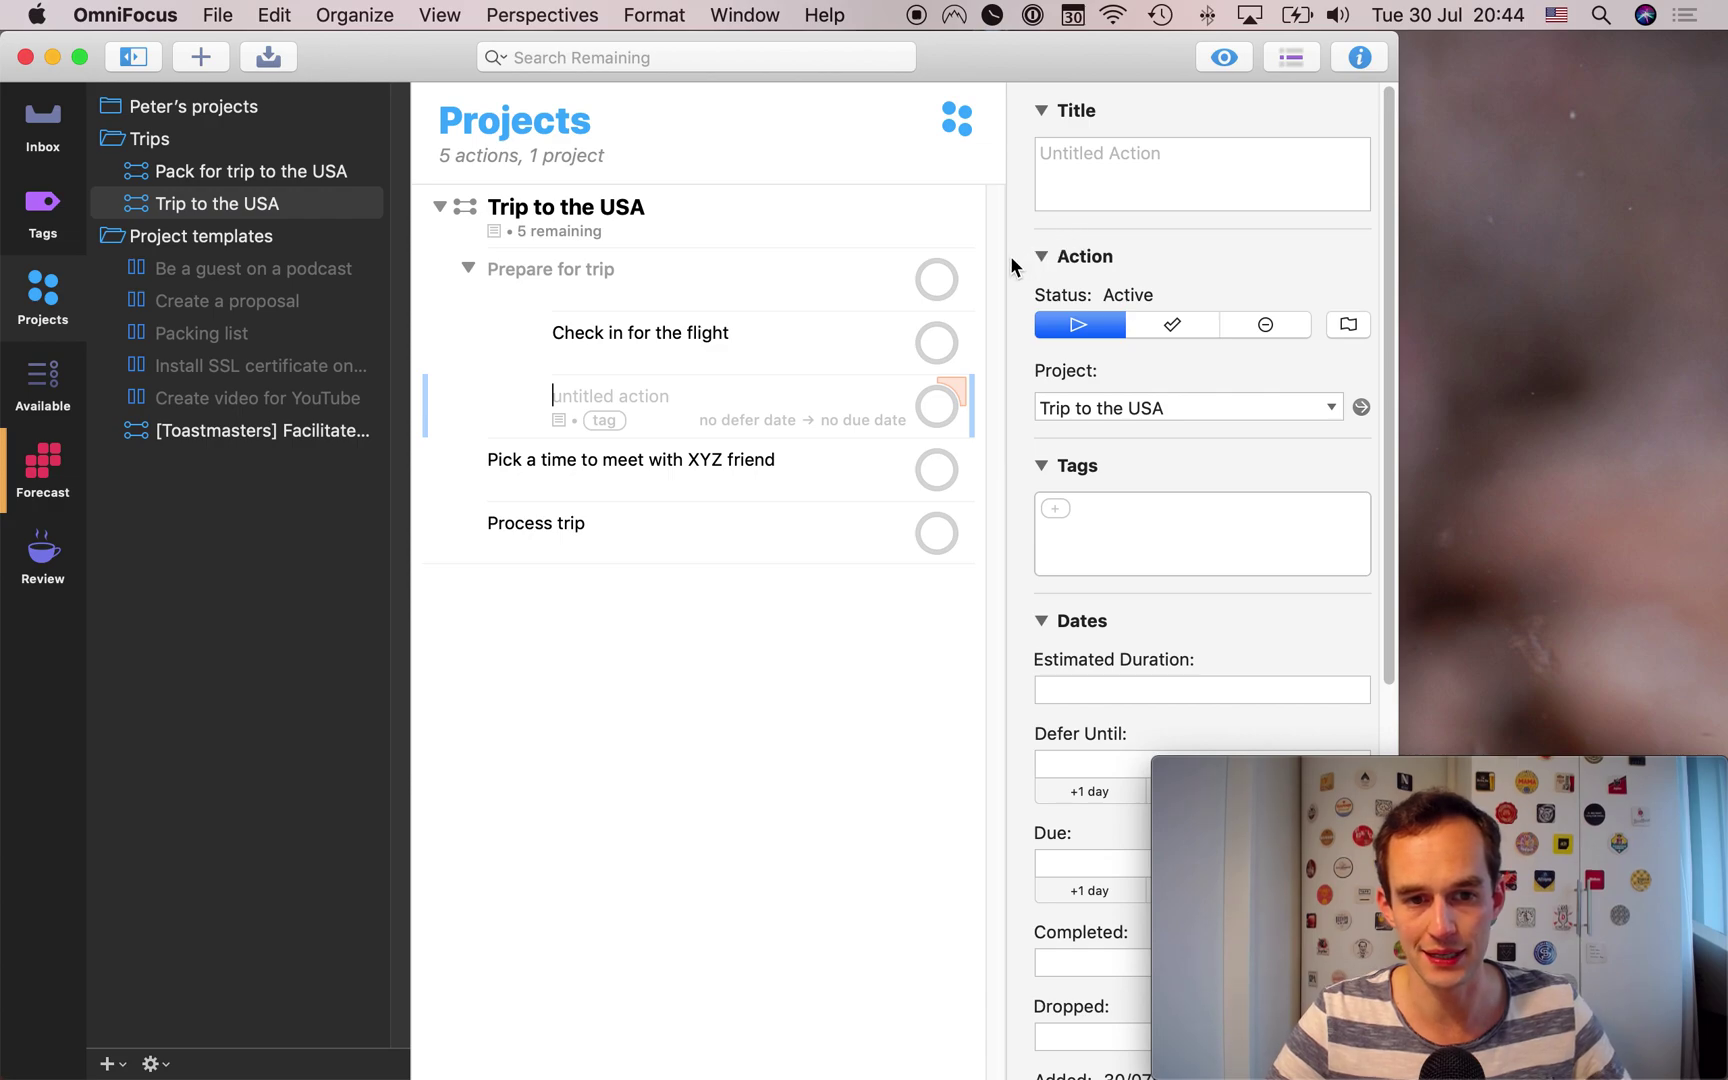
type("Ask mom to come w")
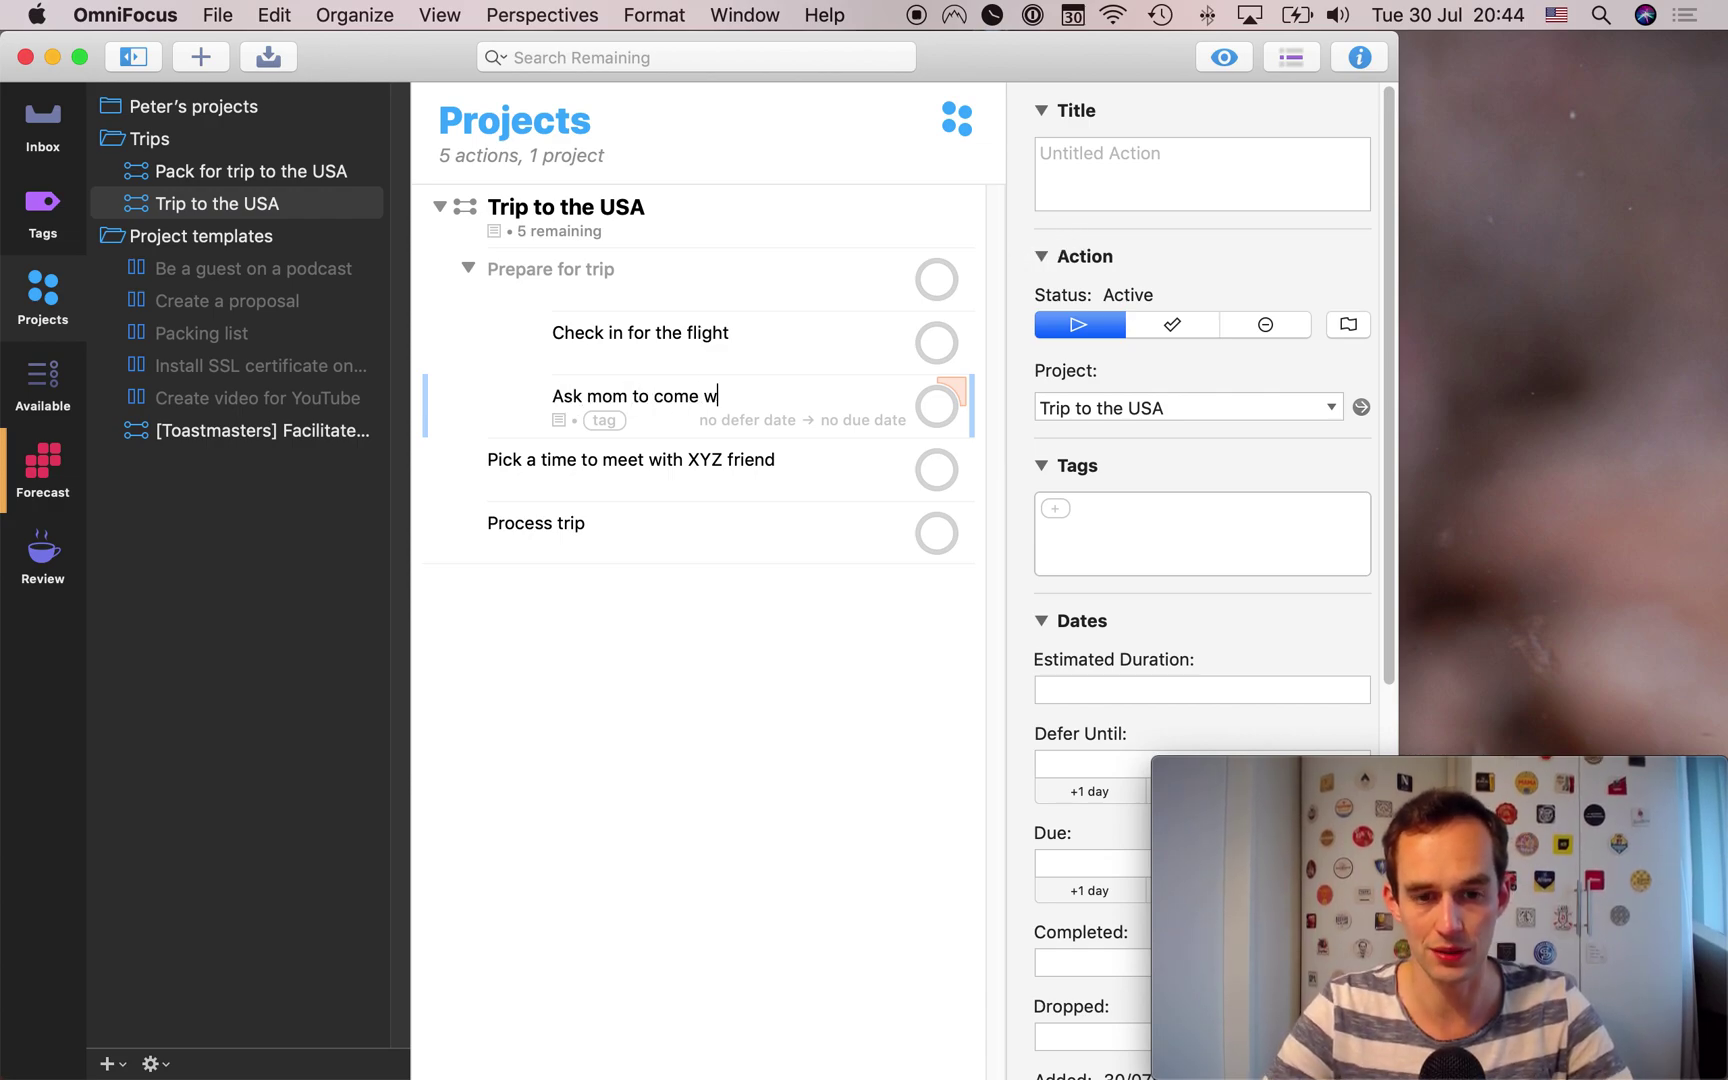
type("ater the plants")
key("Escape")
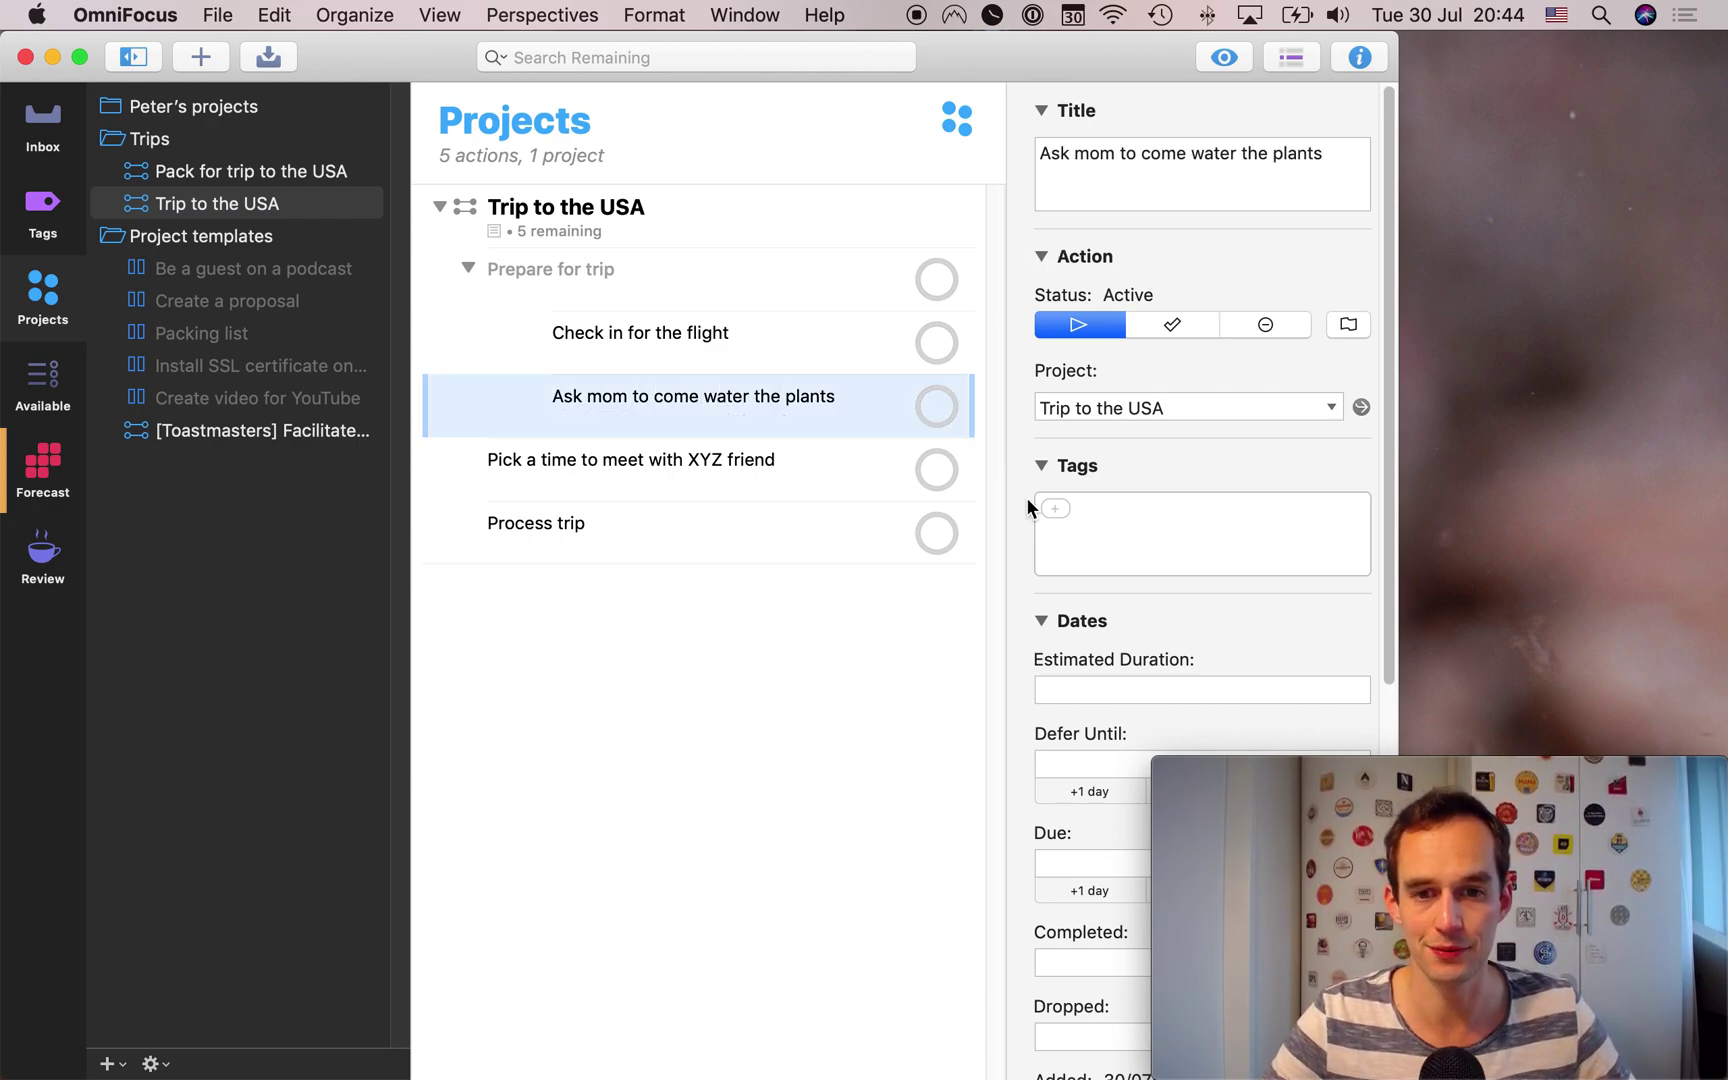
- Set Prepare for trip due August 30, confirming its sub-actions inherit the date
left_click(683, 295)
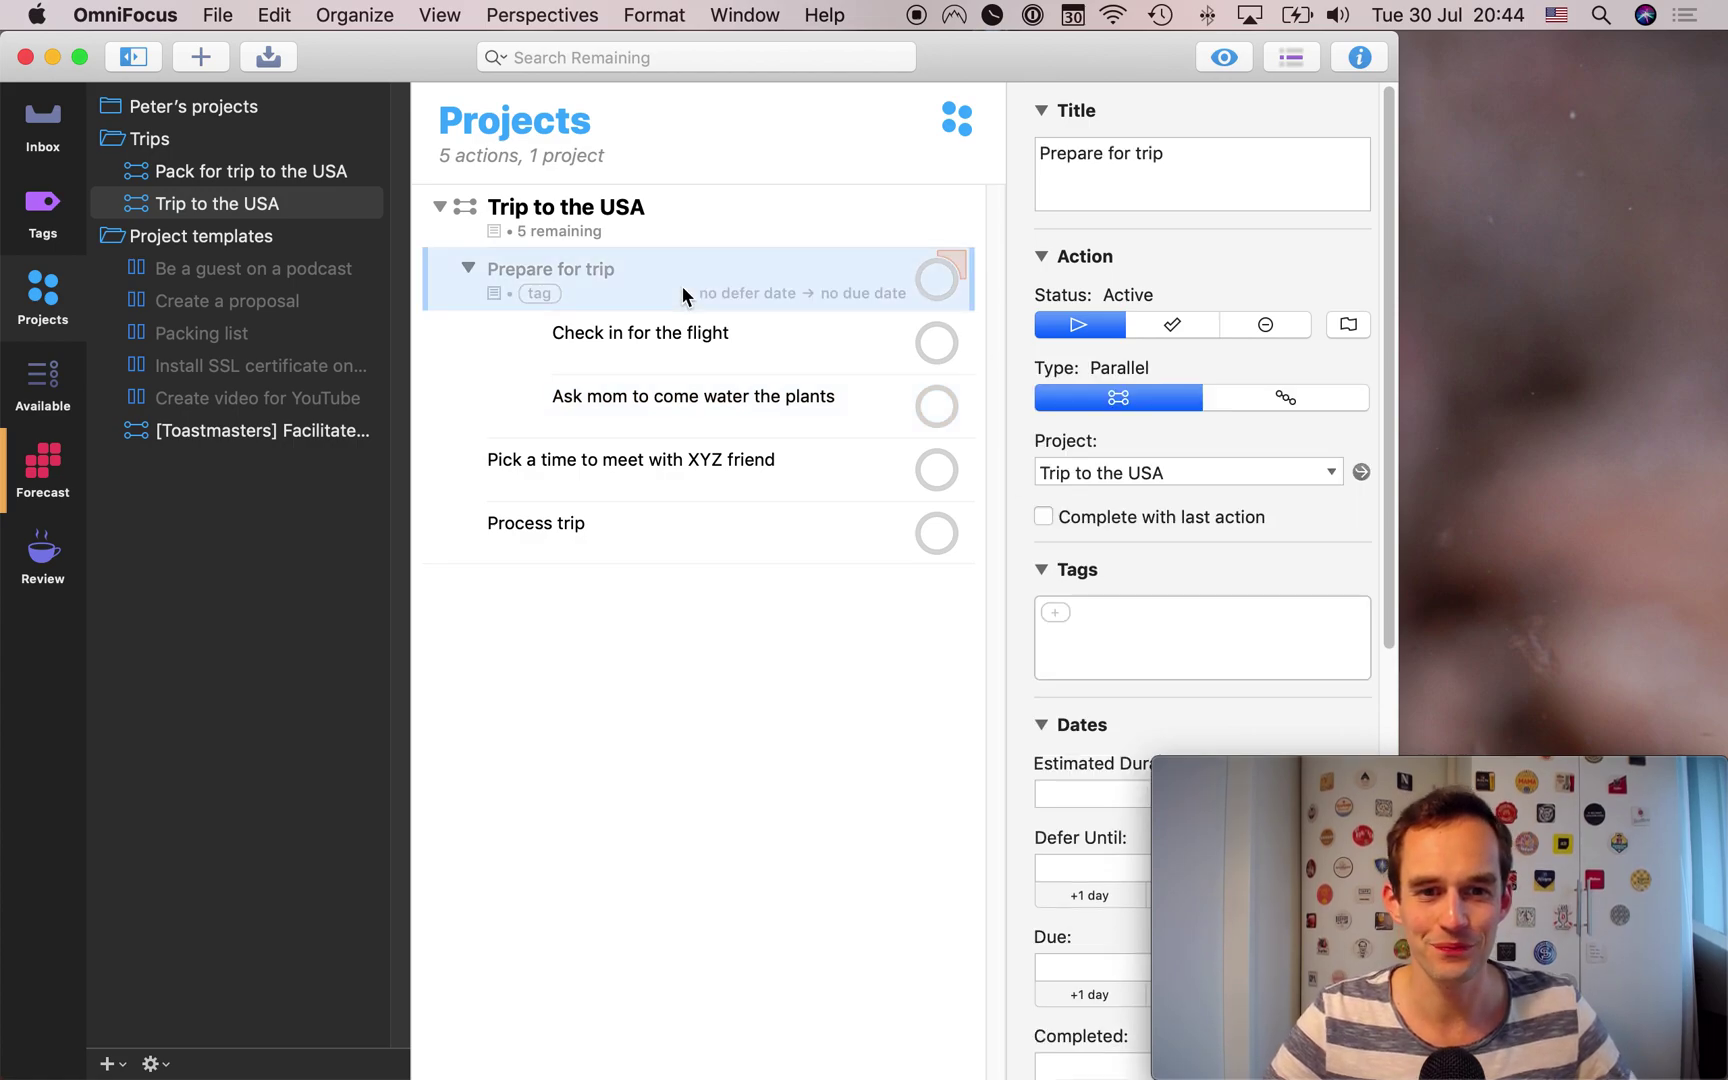
left_click(853, 292)
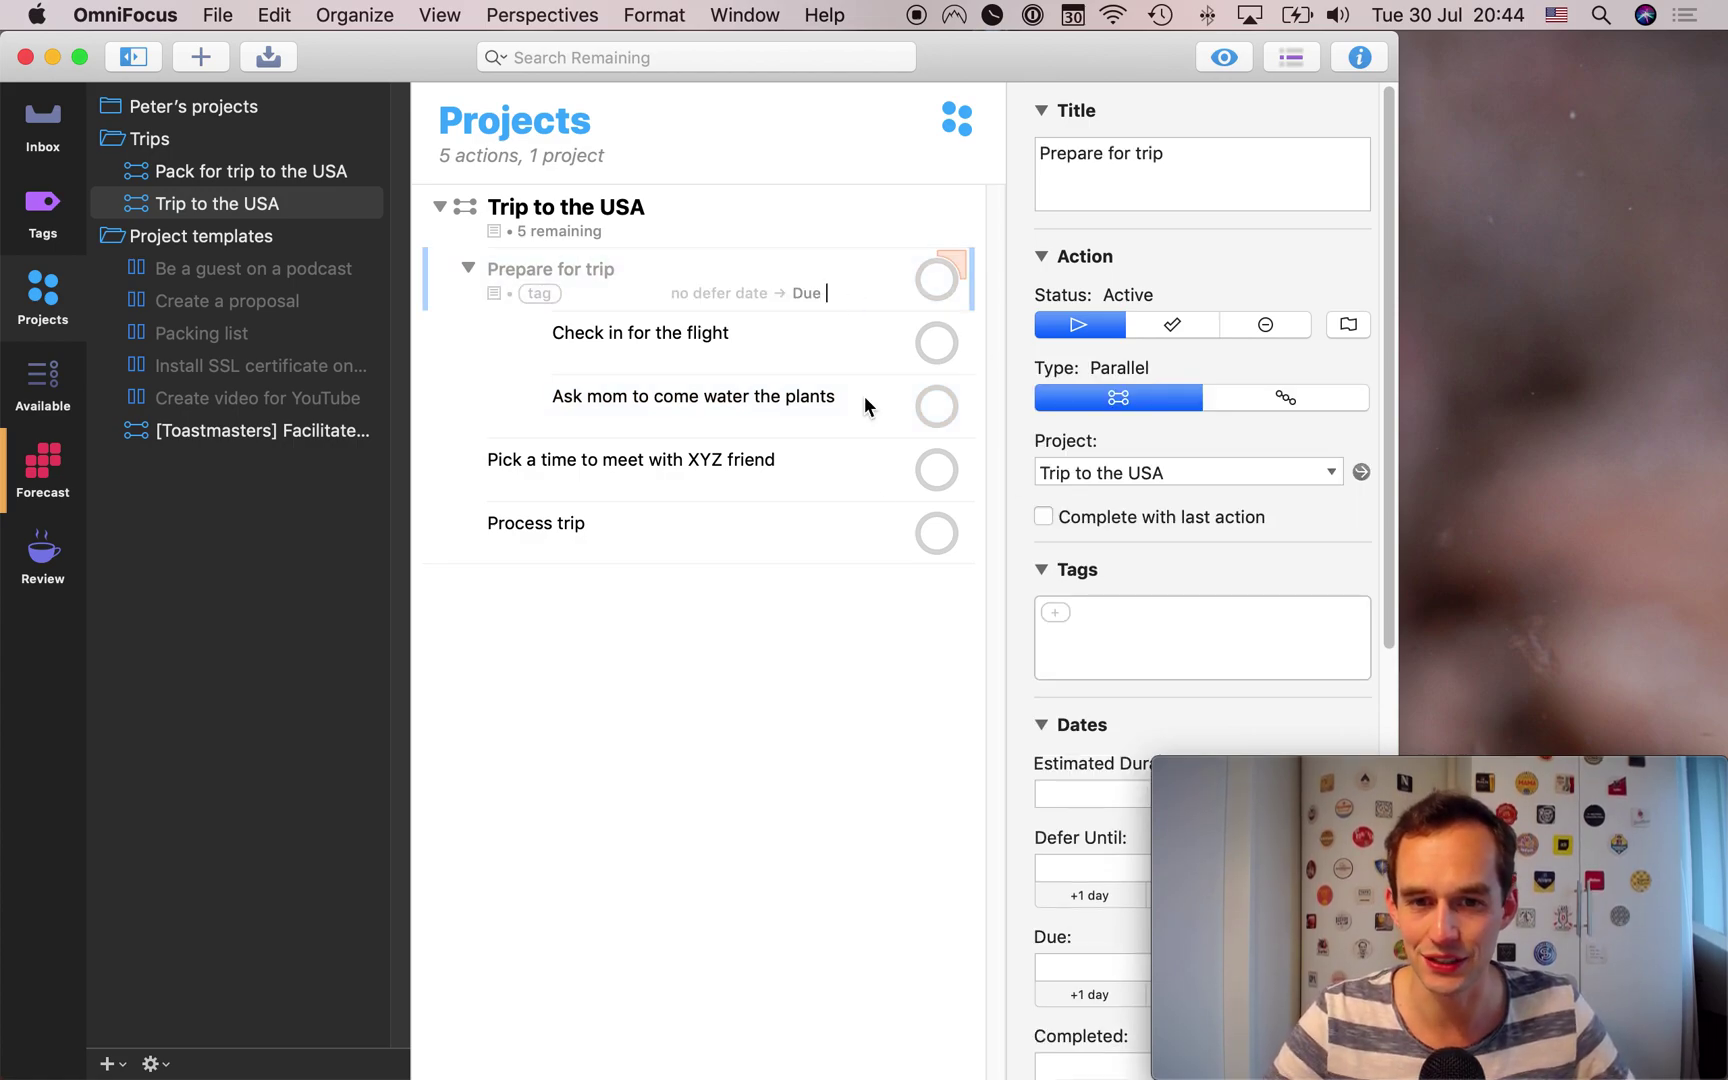
type("August 30")
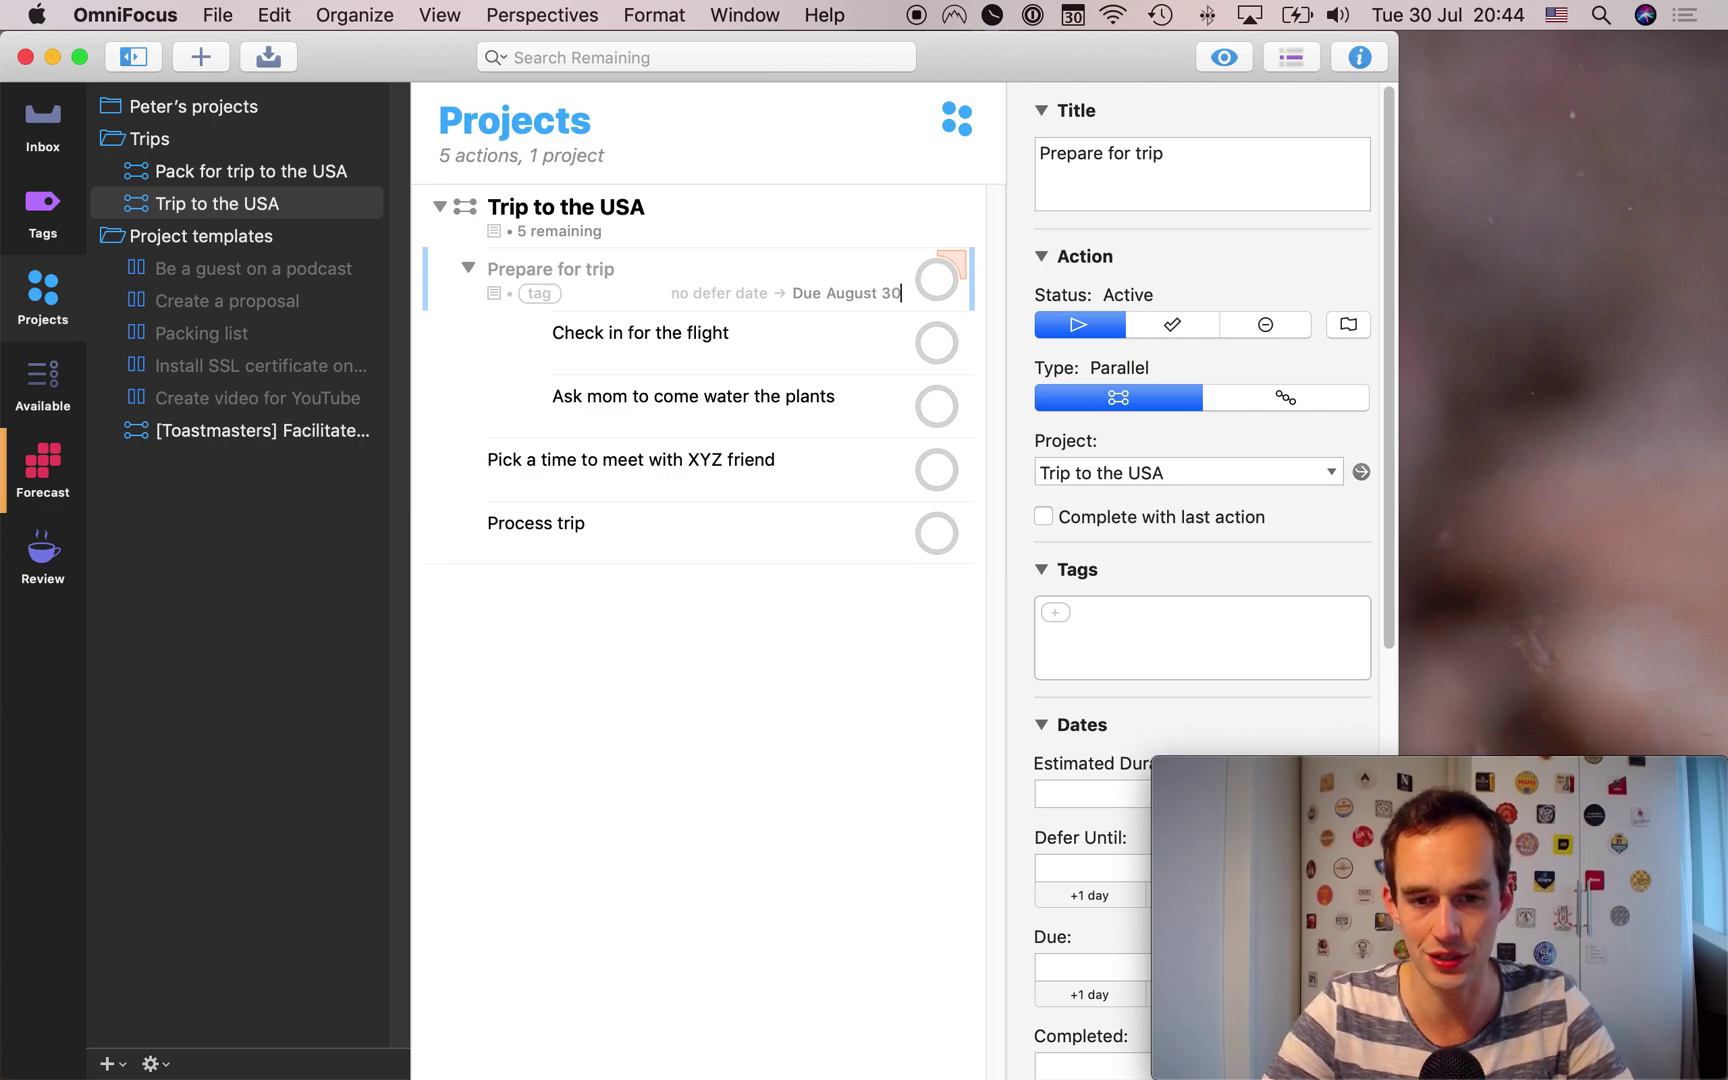
key("Return")
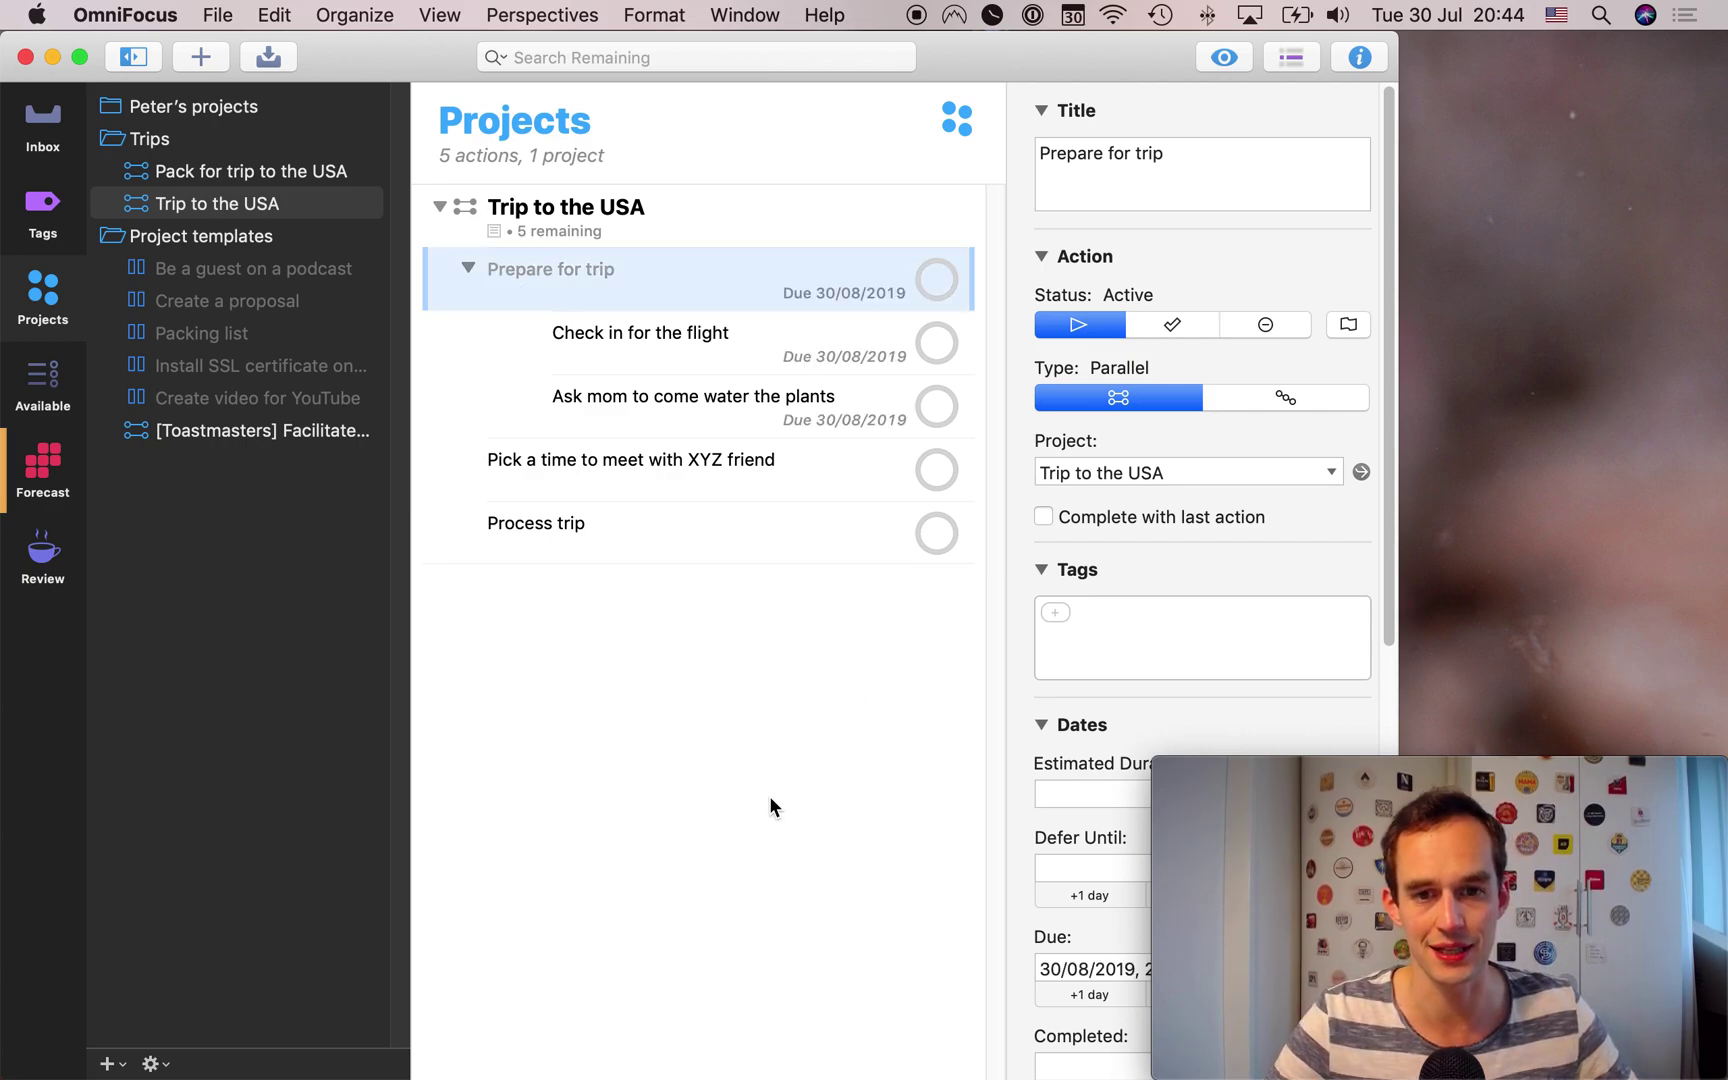
left_click(766, 818)
left_click(670, 283)
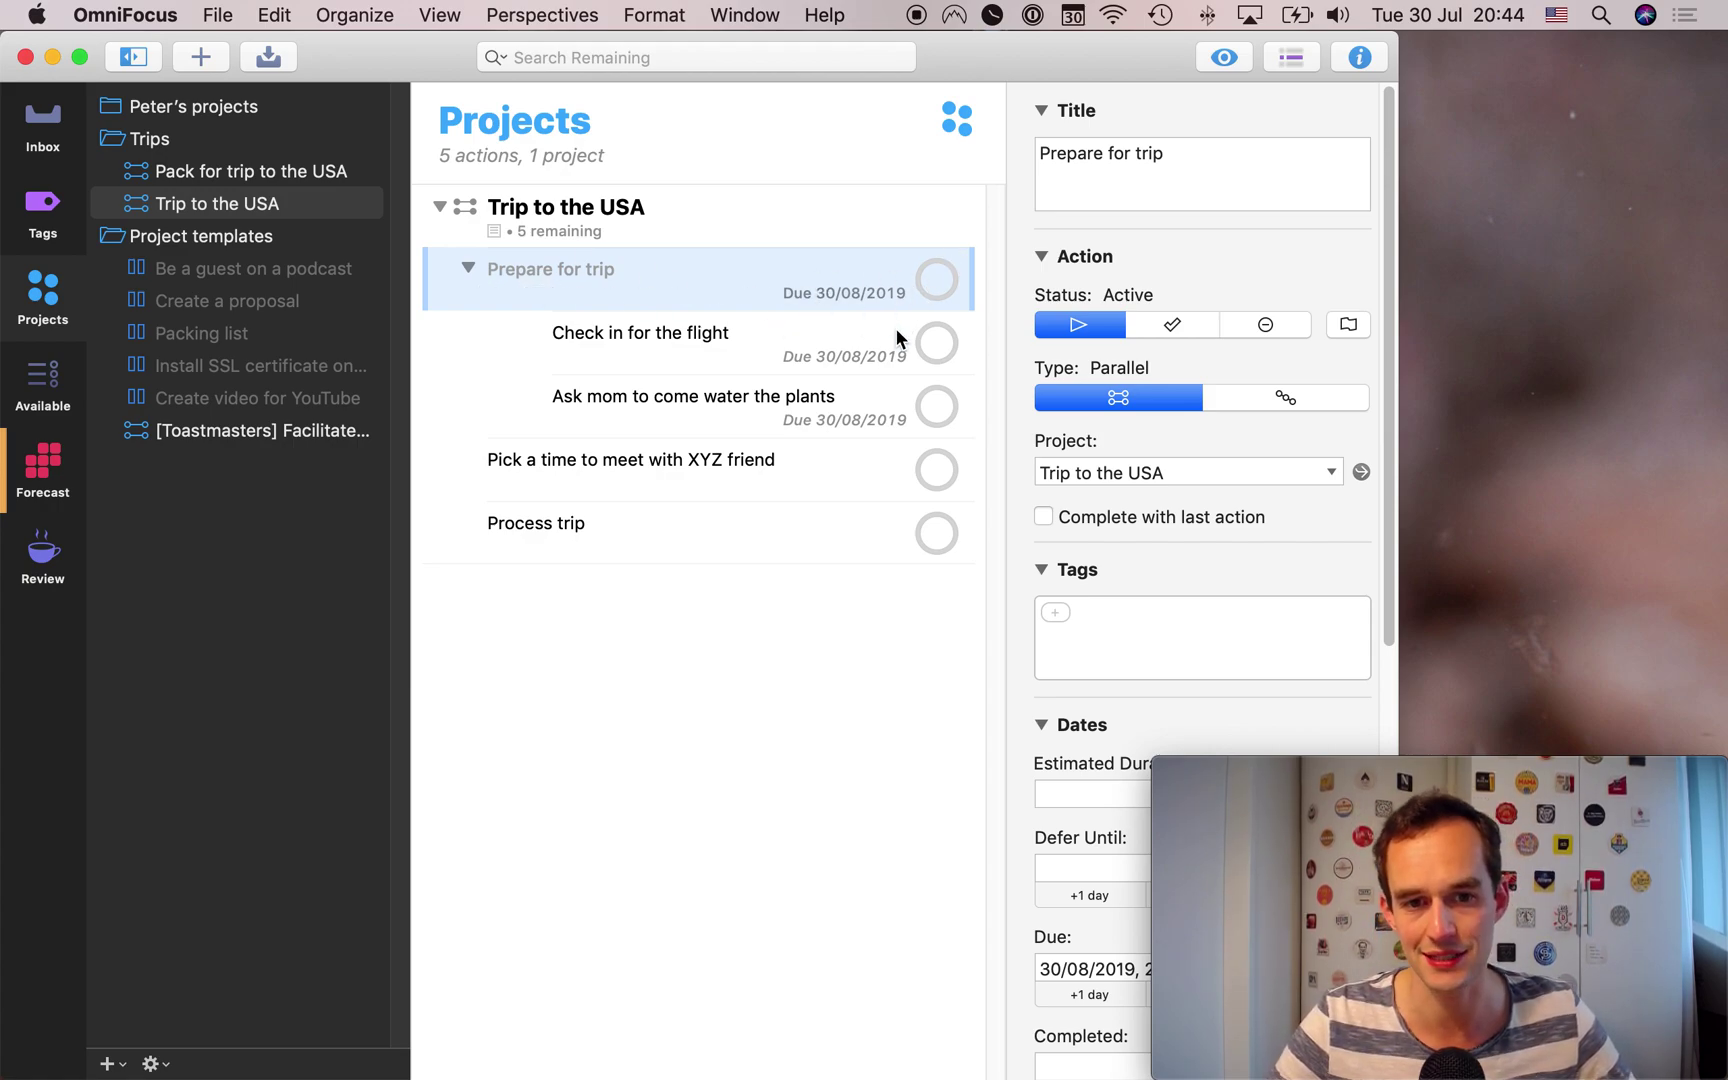
left_click(670, 414)
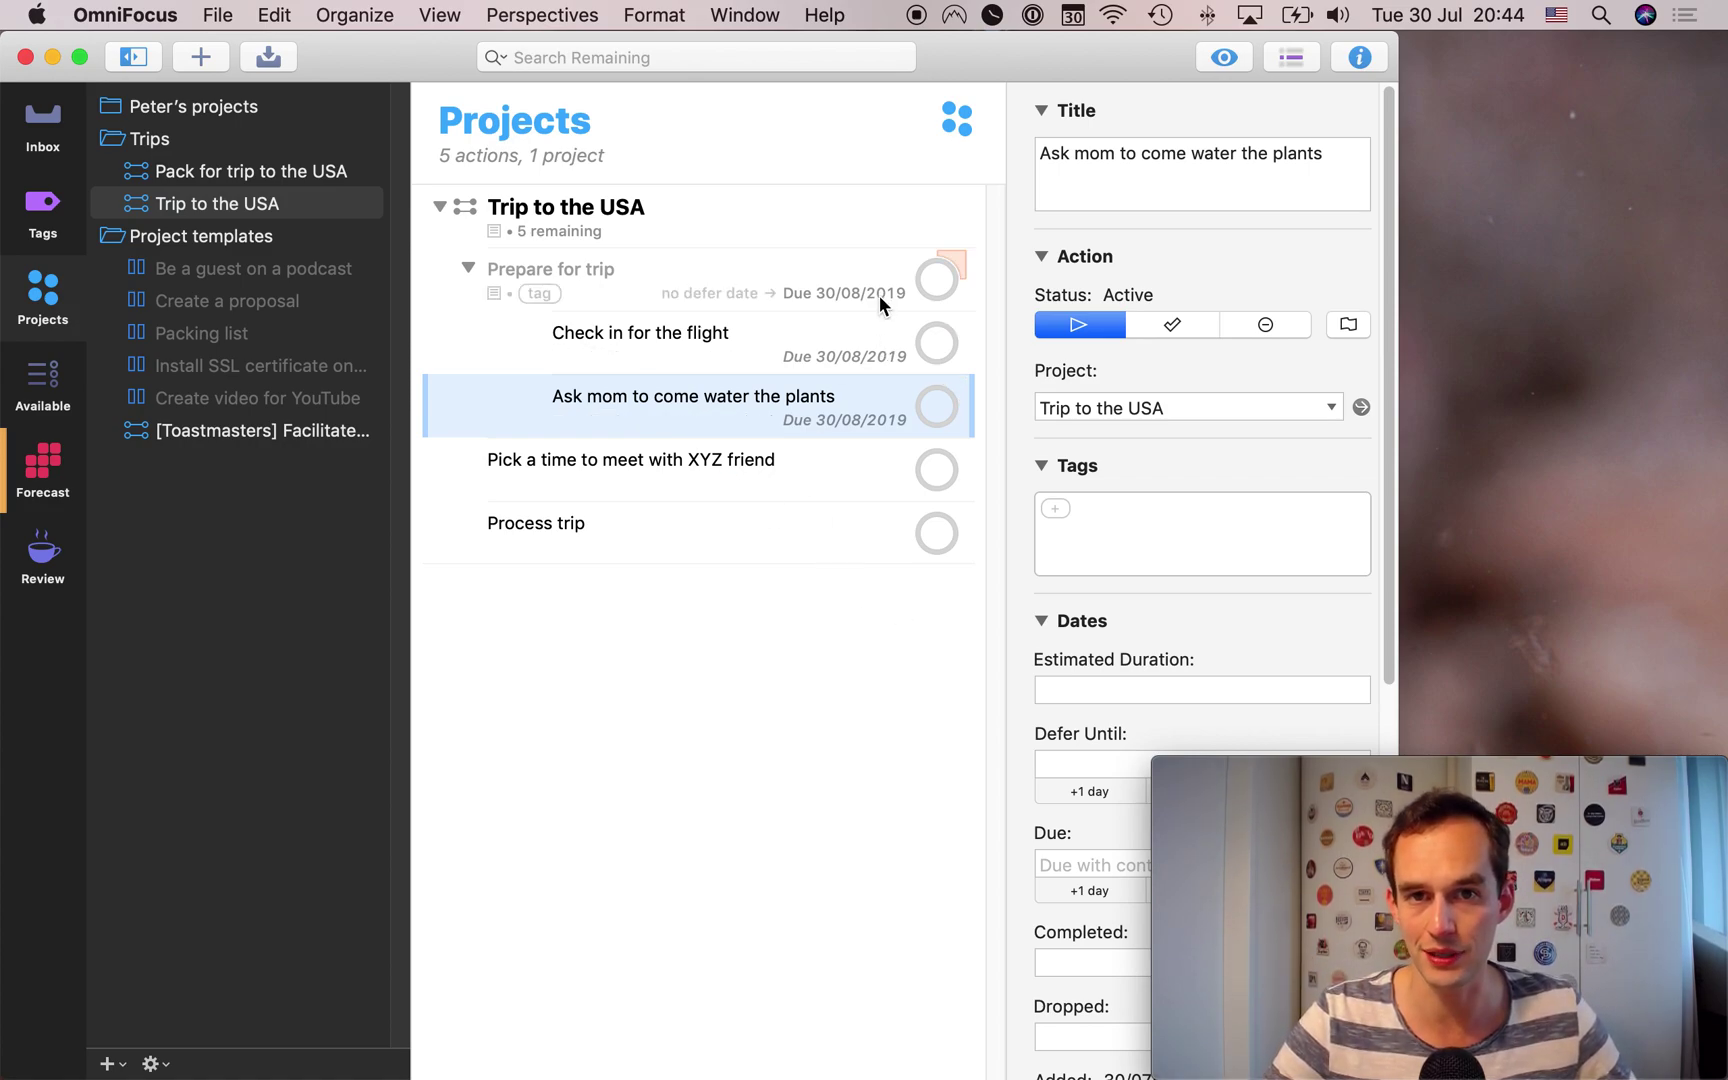
- Give the Pack for trip to the USA project an August 30 due date too
left_click(290, 174)
left_click(663, 222)
left_click(916, 236)
type("august 30")
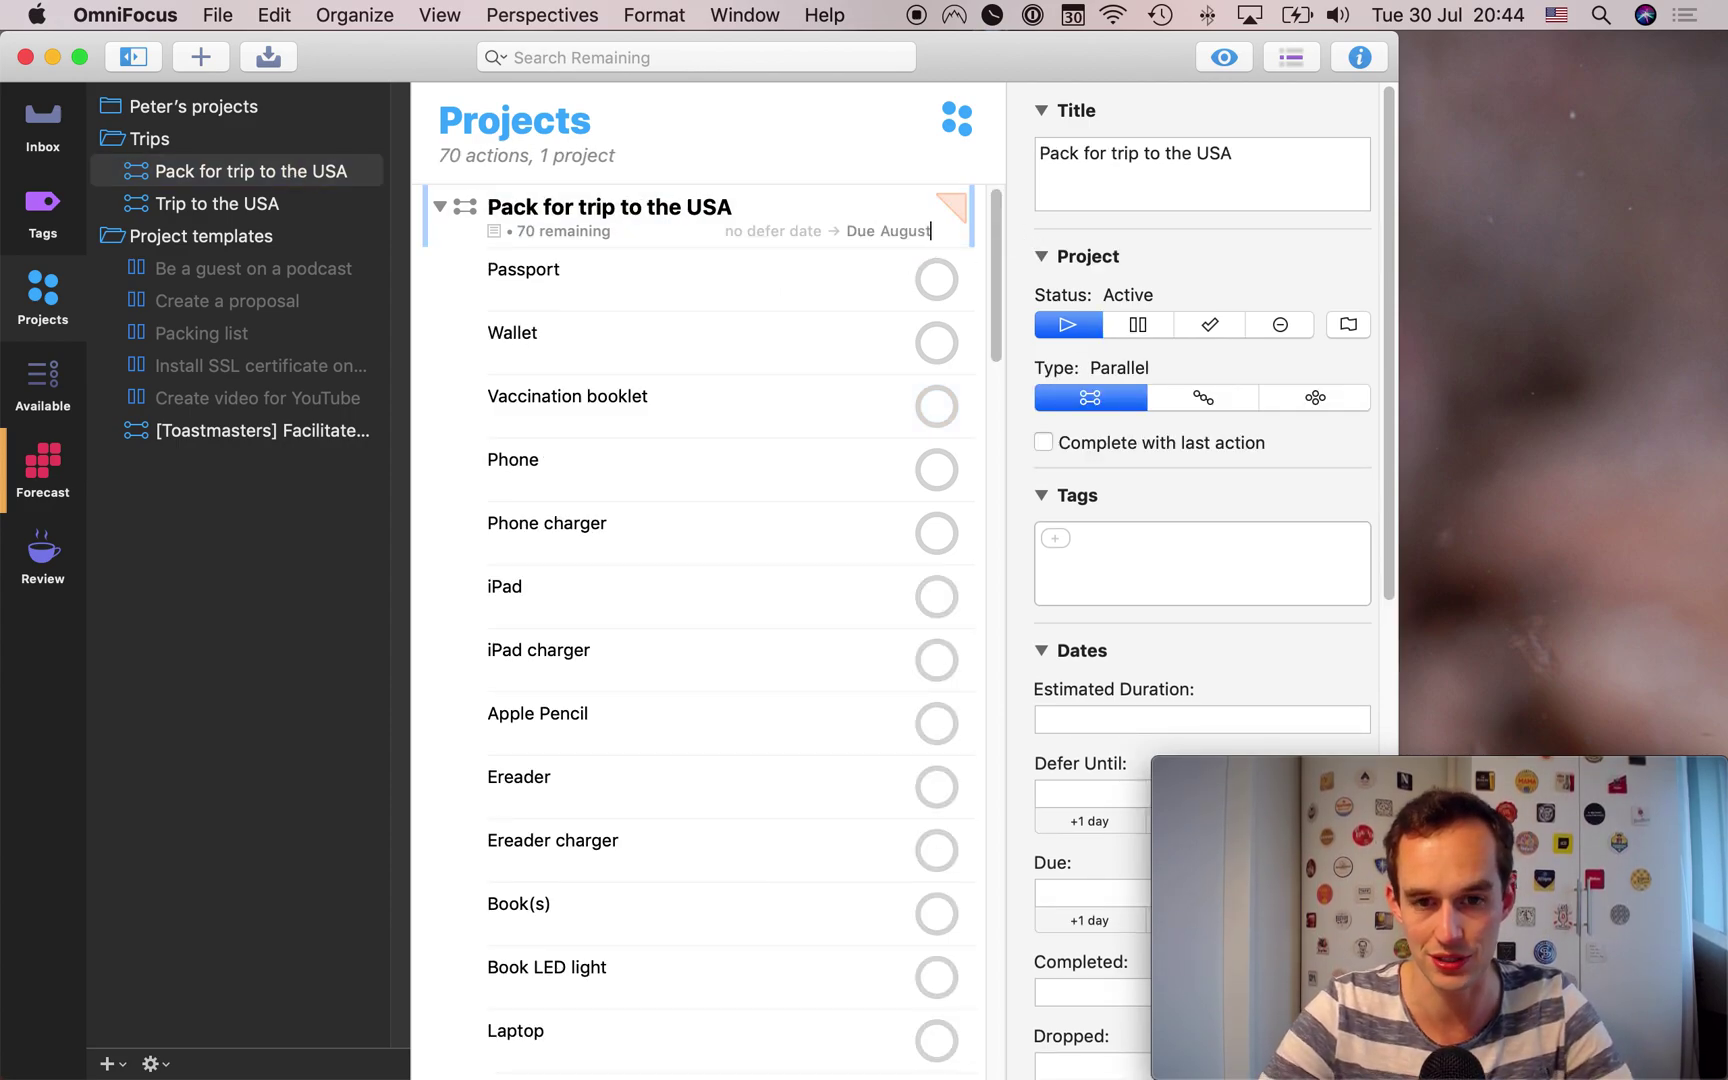
key("Return")
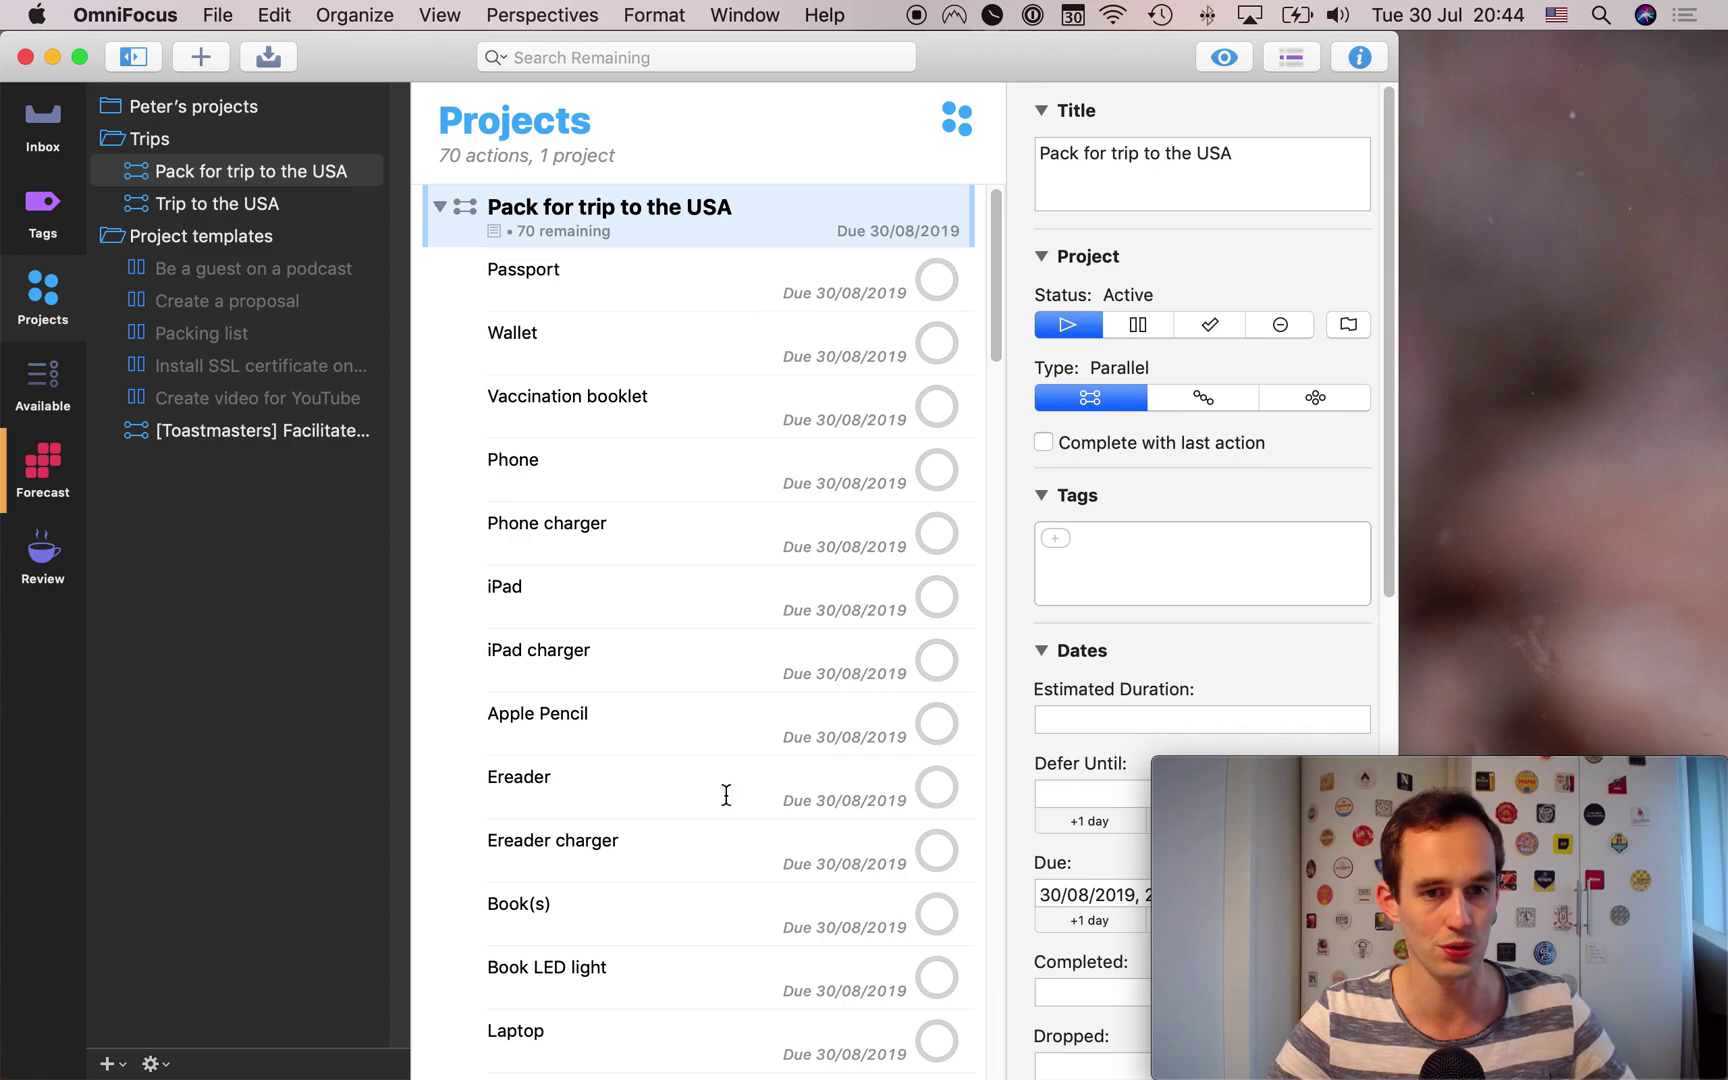
left_click(279, 206)
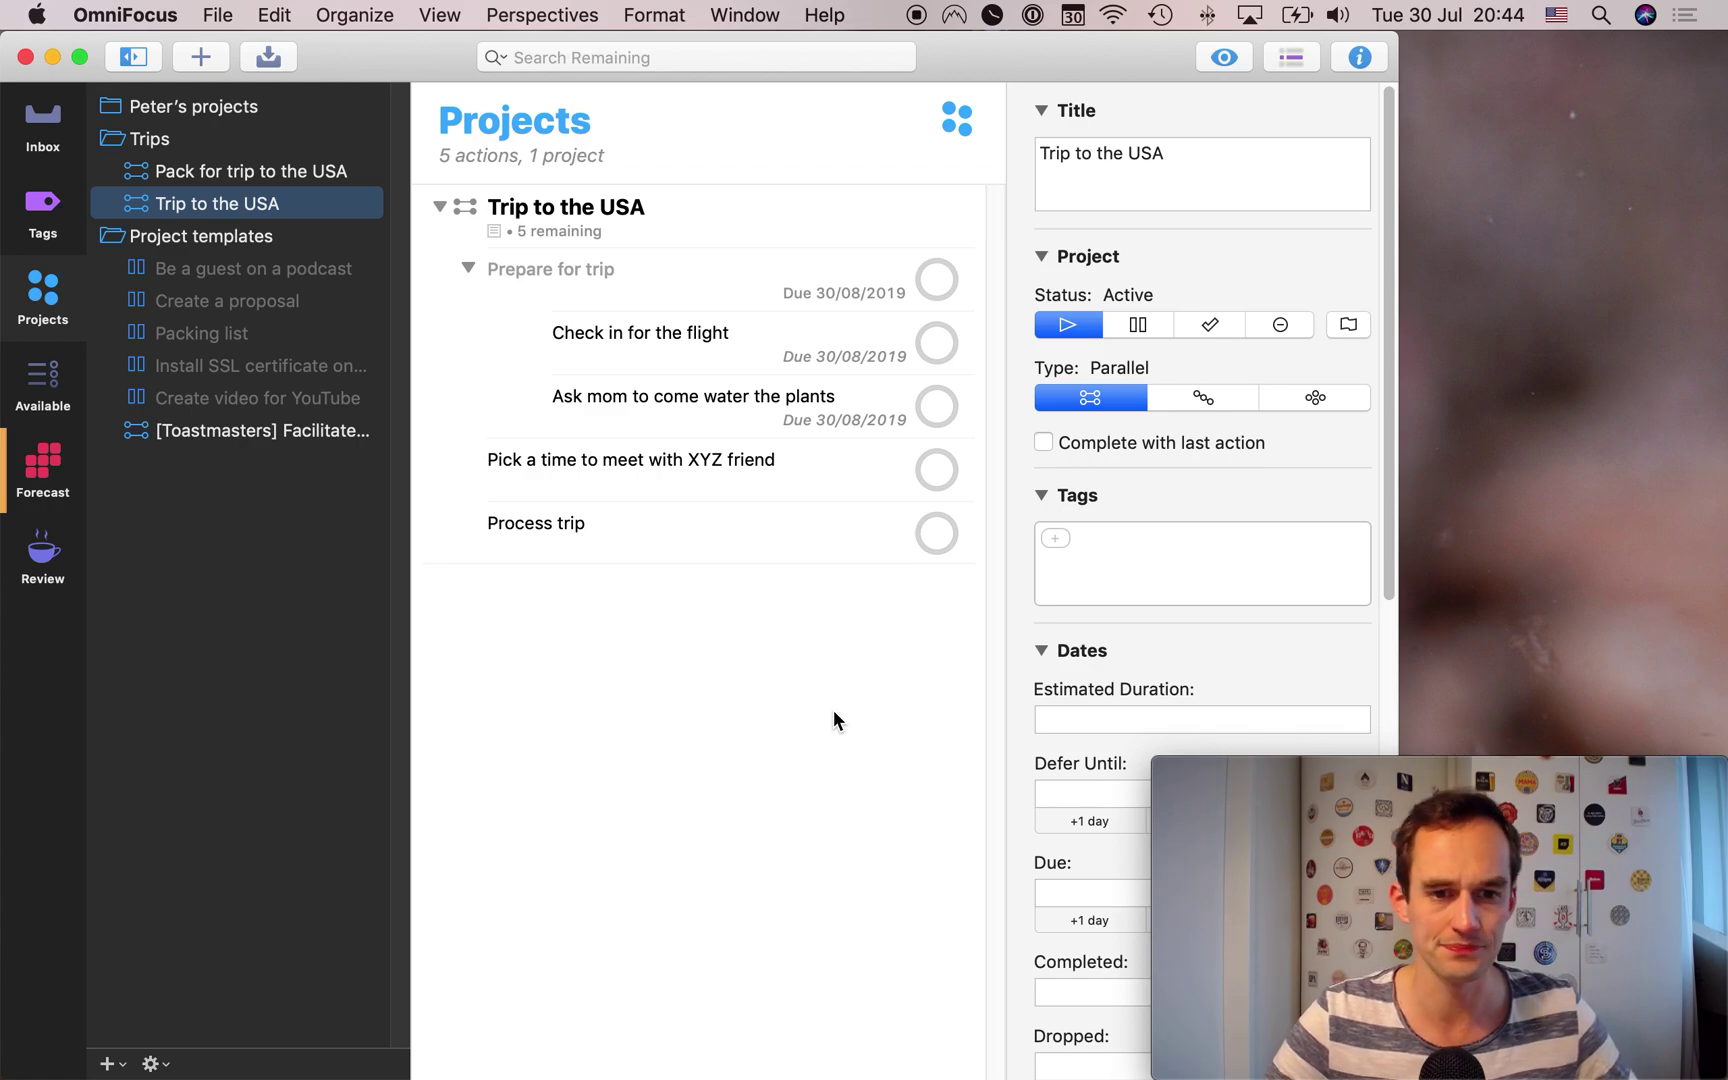
- Nest a new action 'Create a highlights photo album' under Process trip
left_click(644, 524)
key("Return")
key("Tab")
type("Create a highlights photo album")
key("Return")
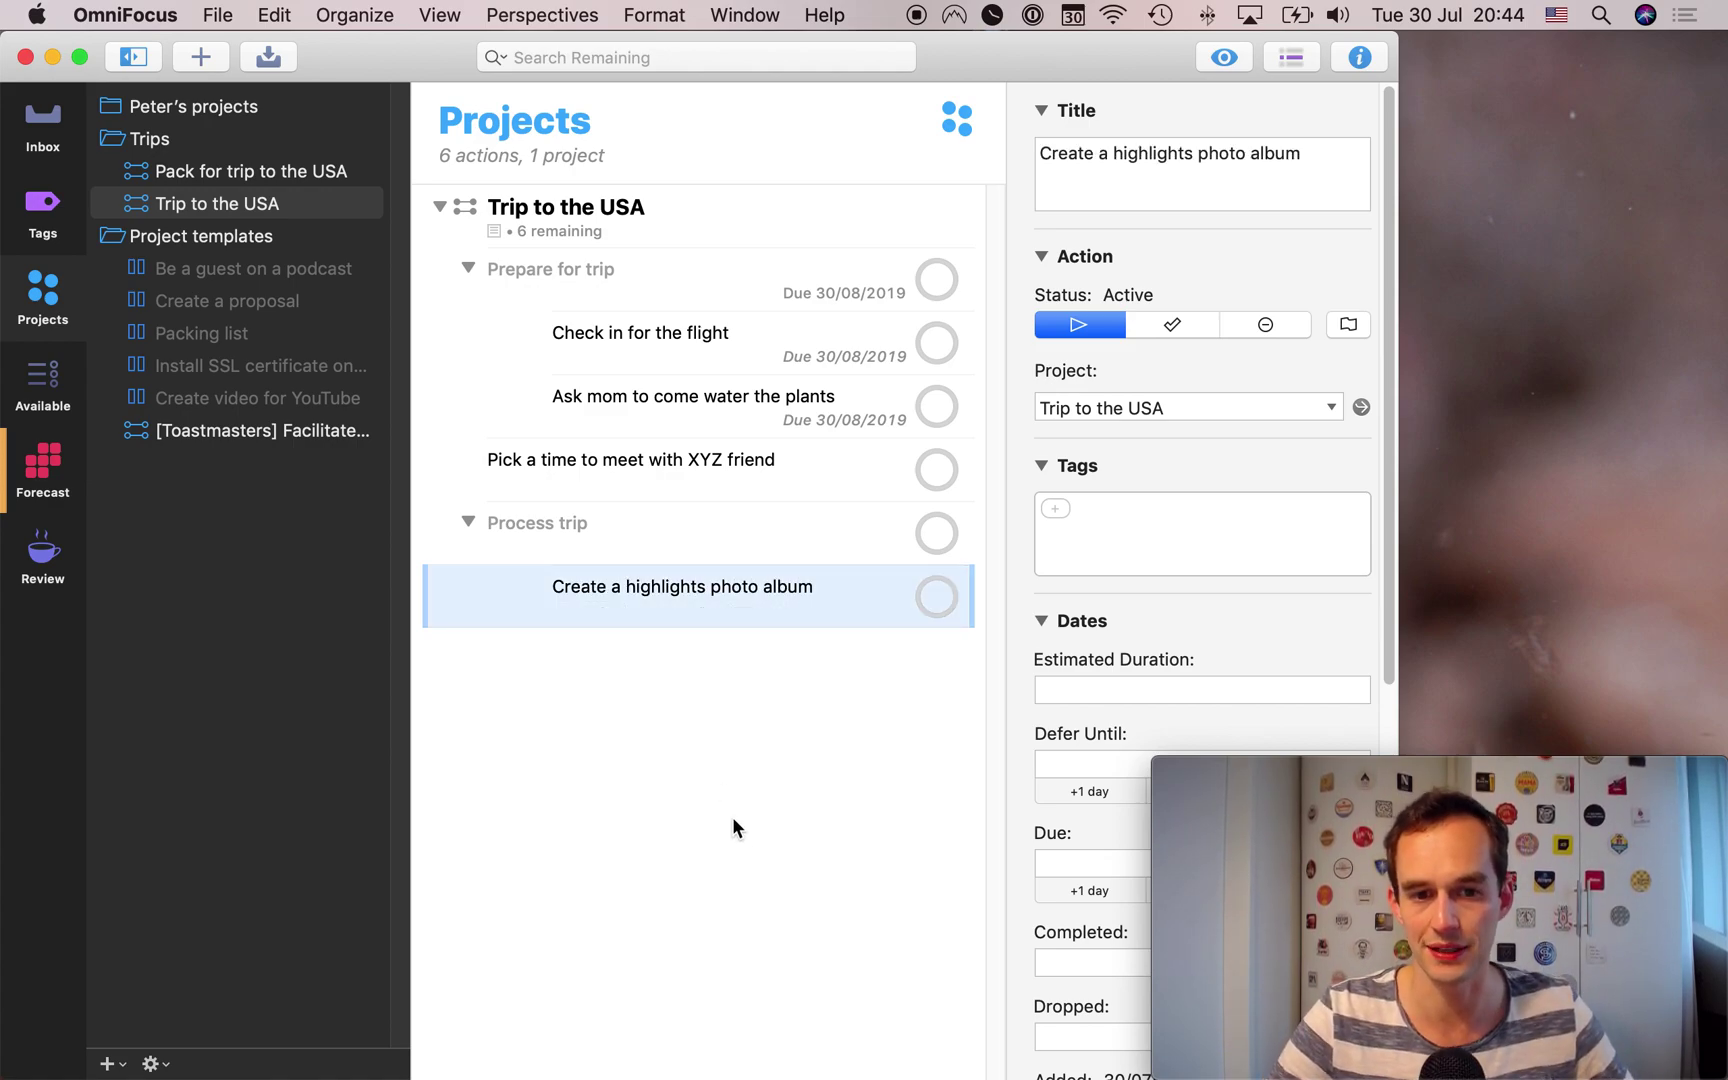
- Defer Process trip until September 28, checking the photo album action is deferred too
left_click(736, 832)
left_click(672, 539)
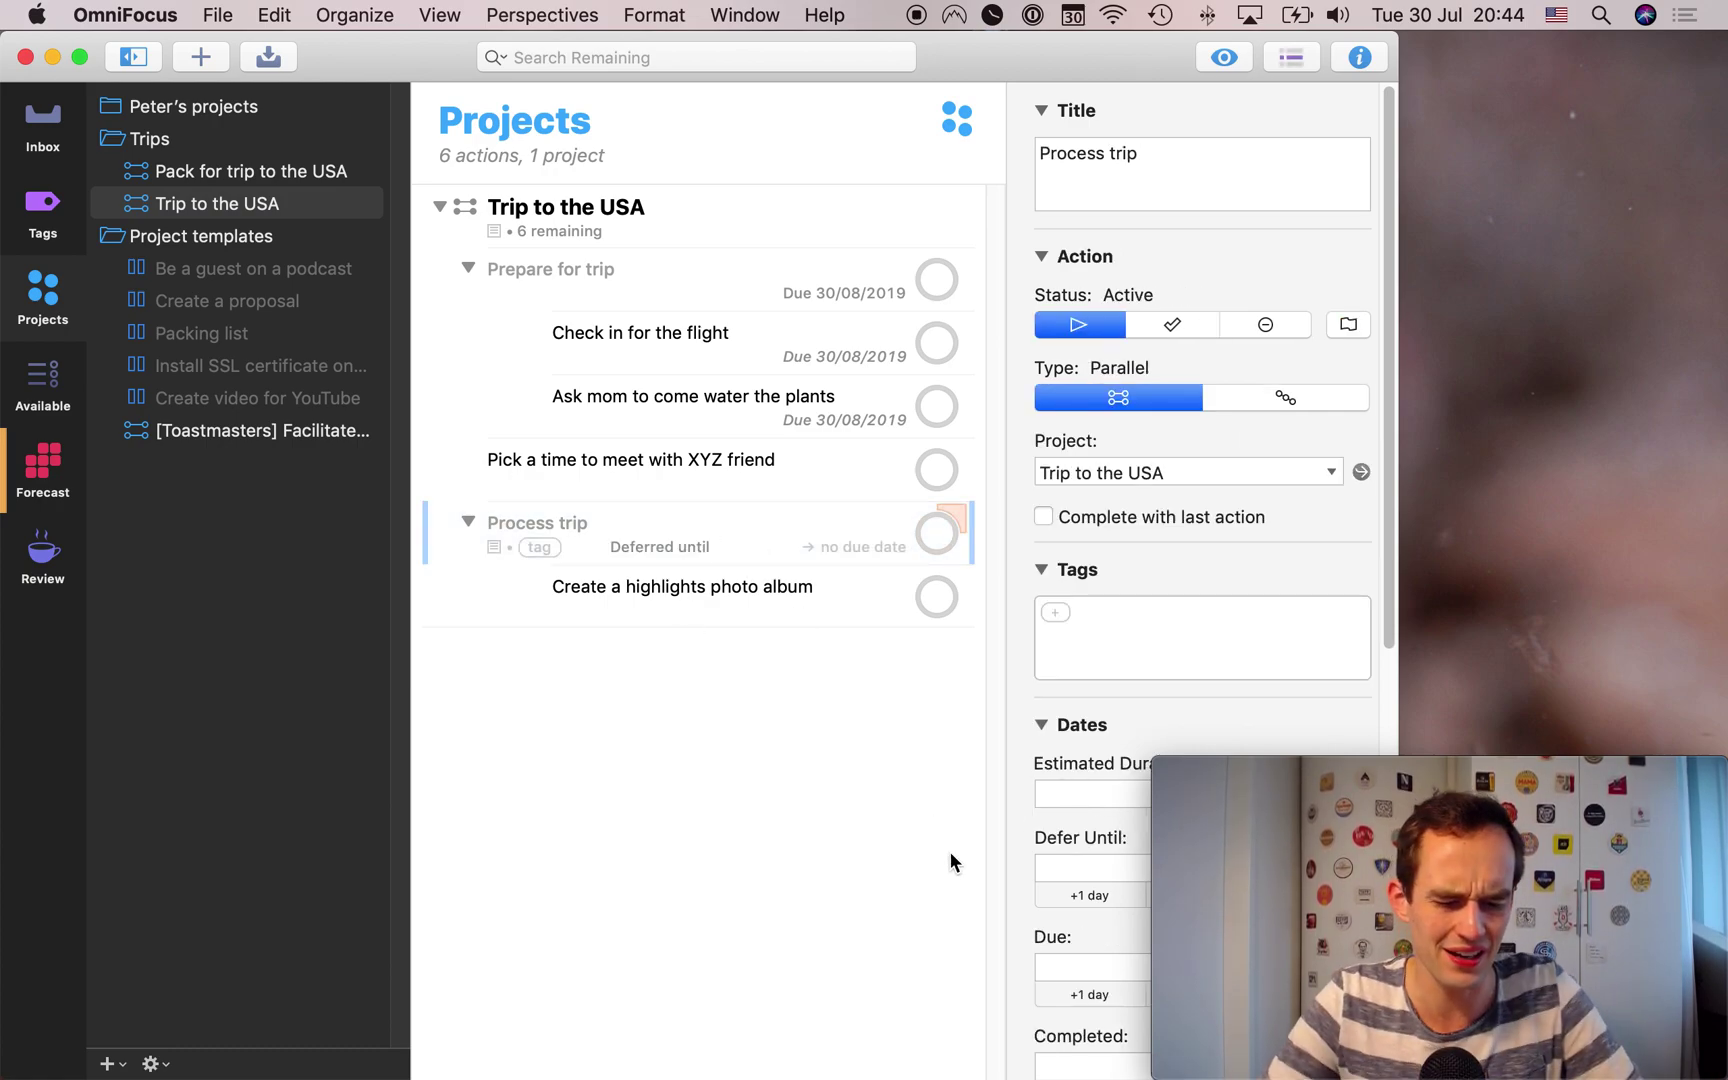
type("September 28")
key("Return")
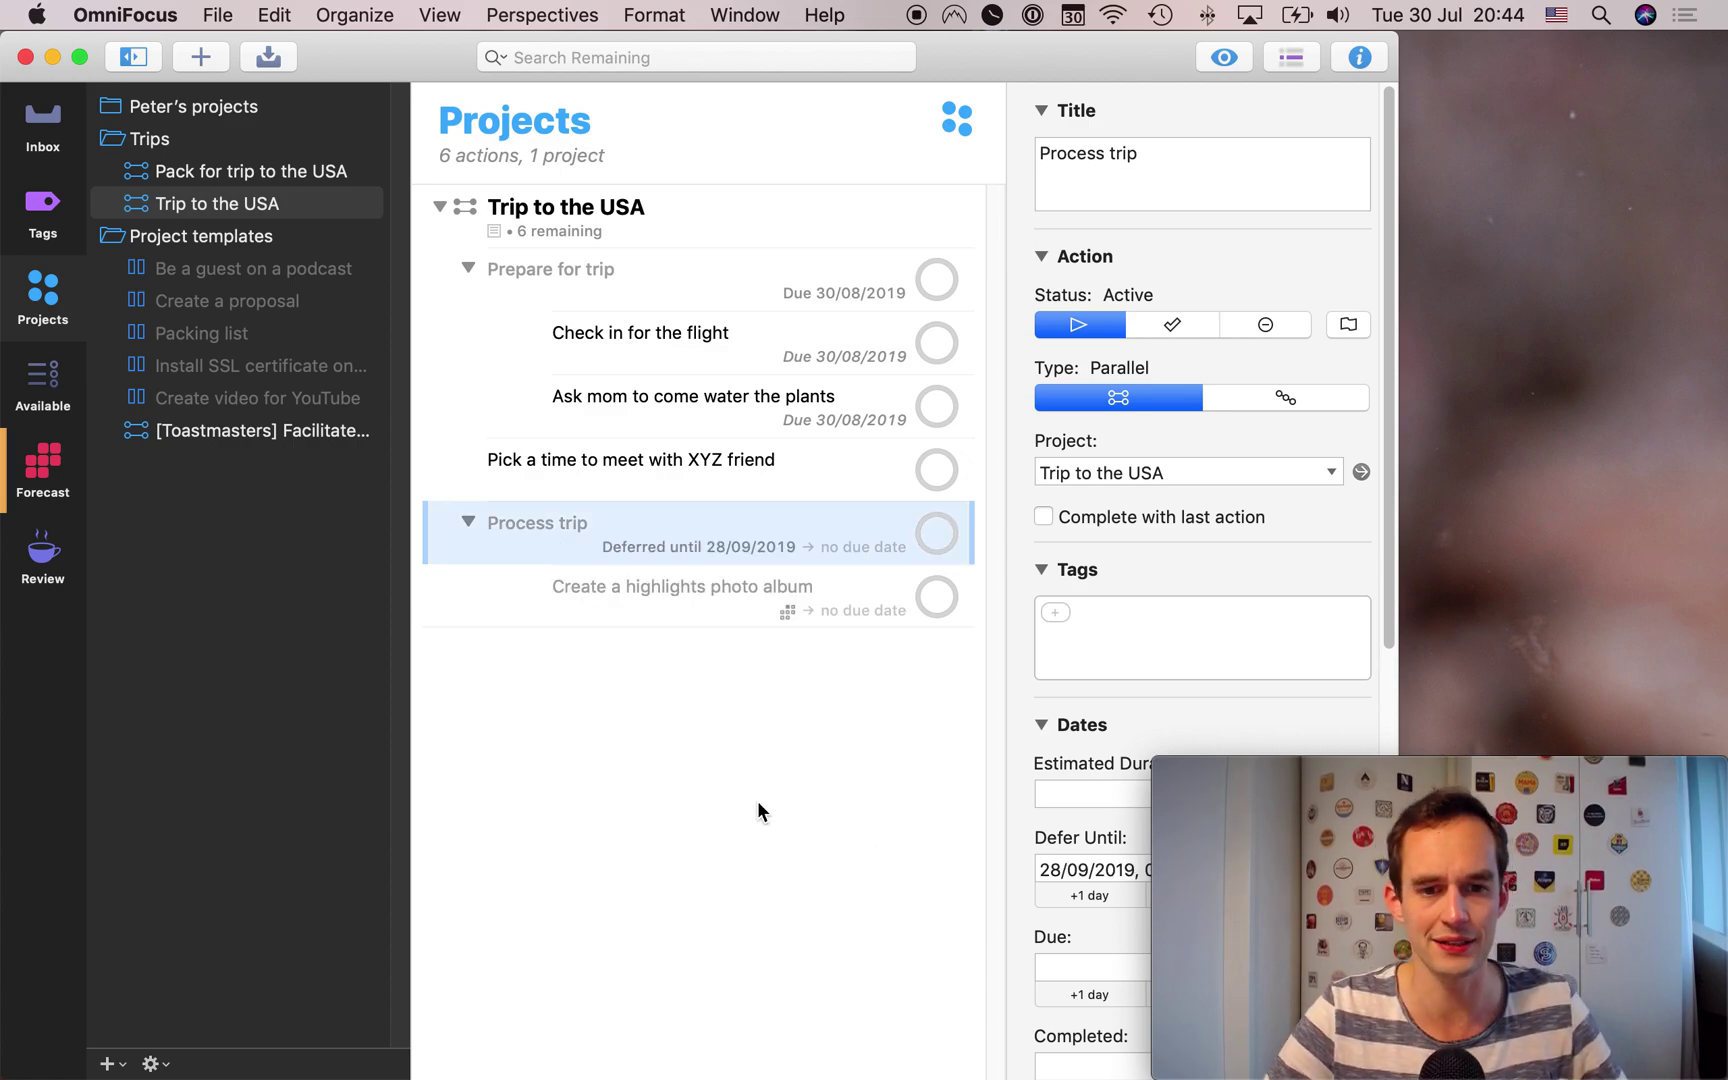
left_click(792, 730)
left_click(716, 594)
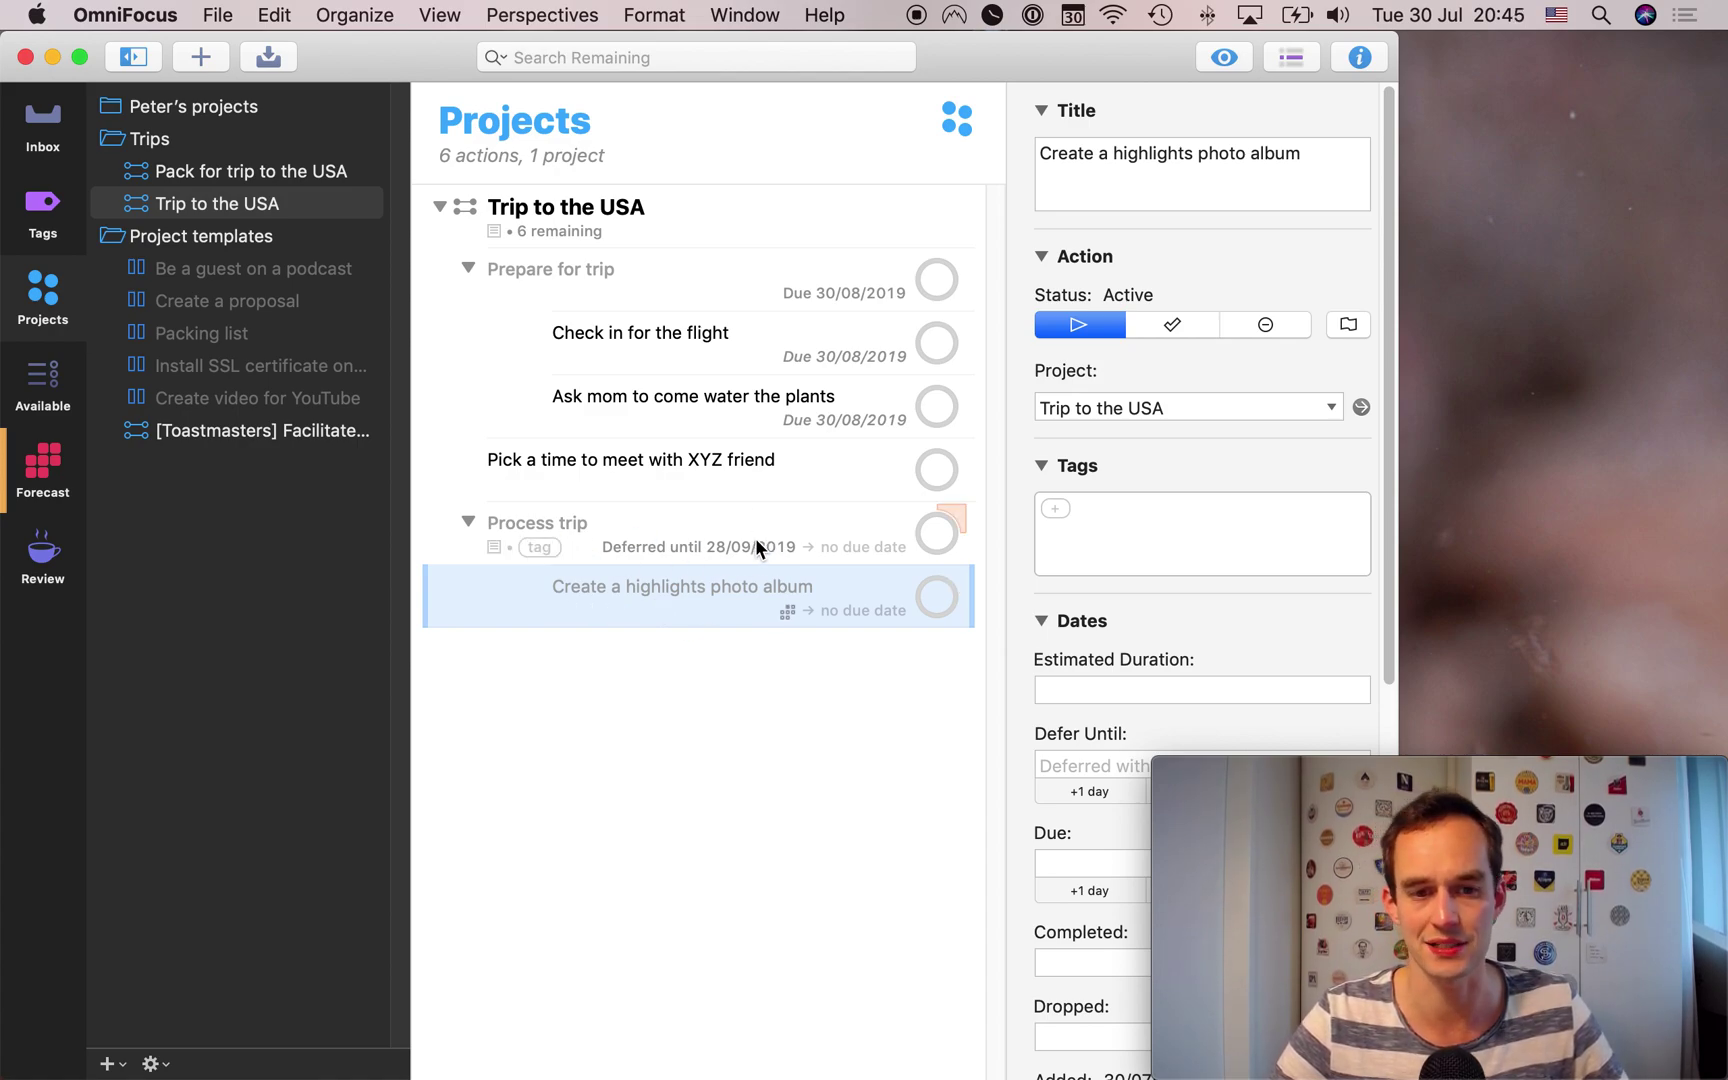
left_click(745, 770)
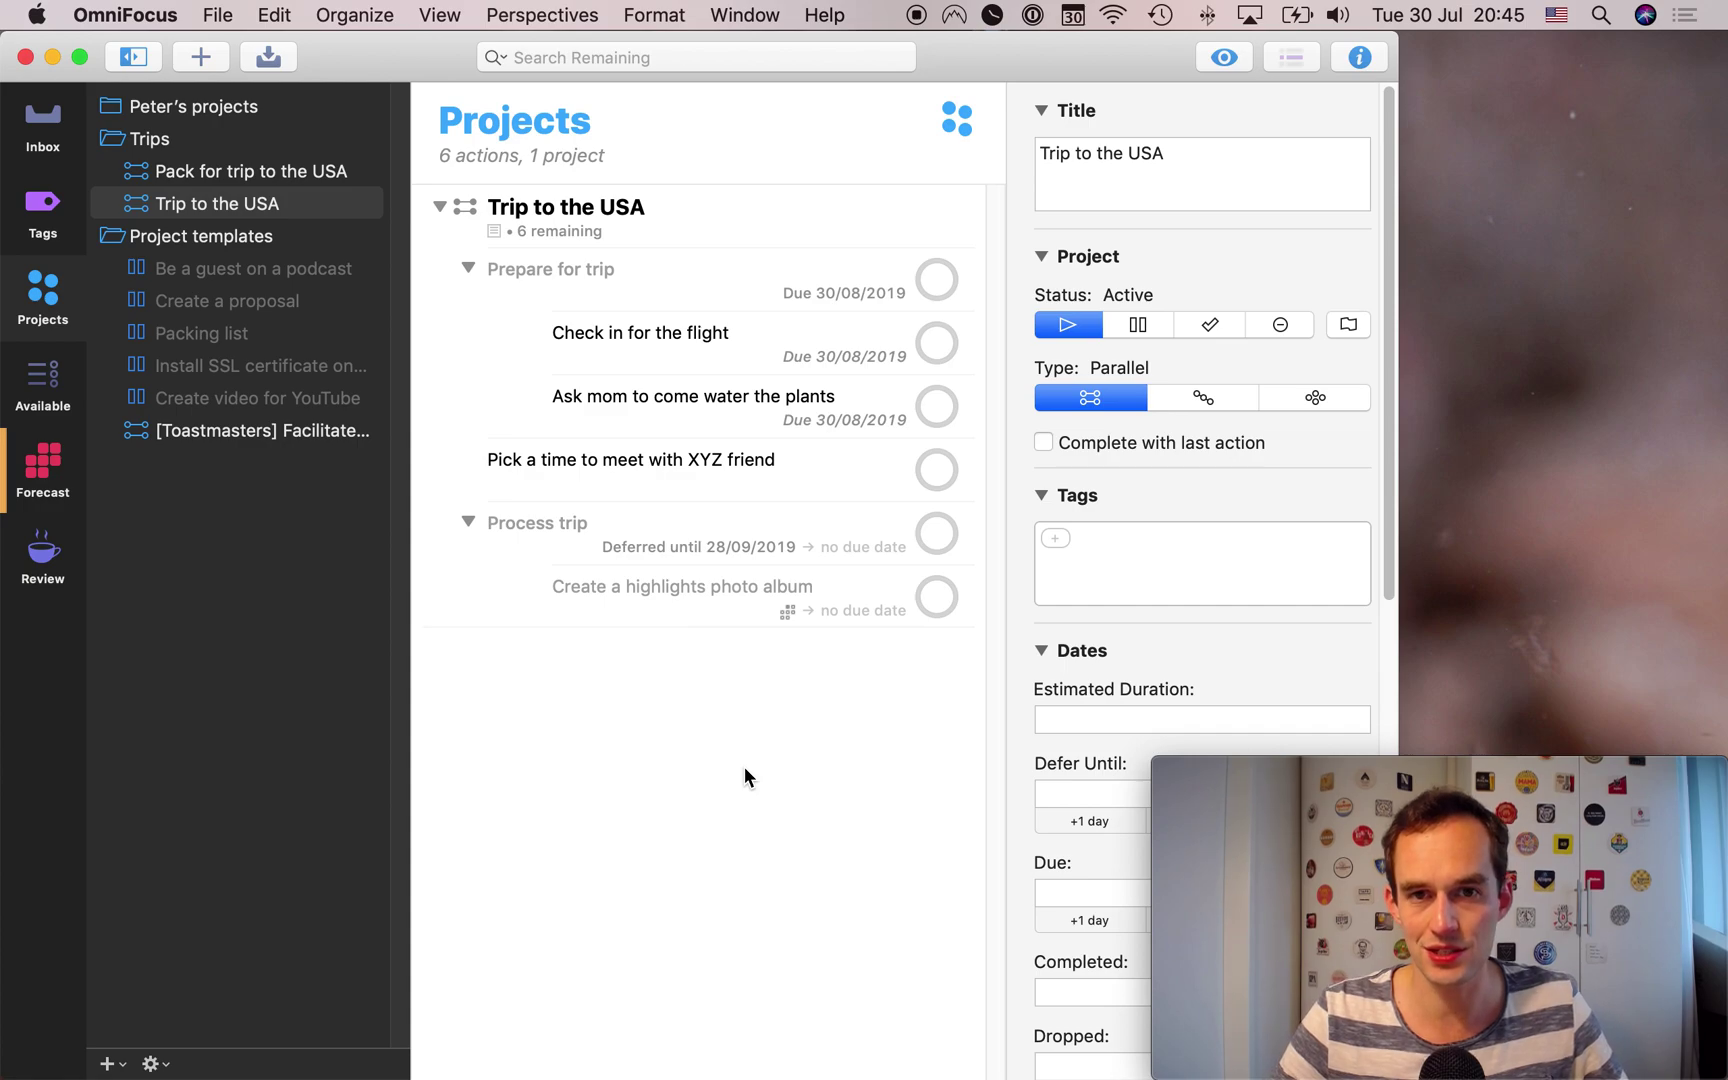